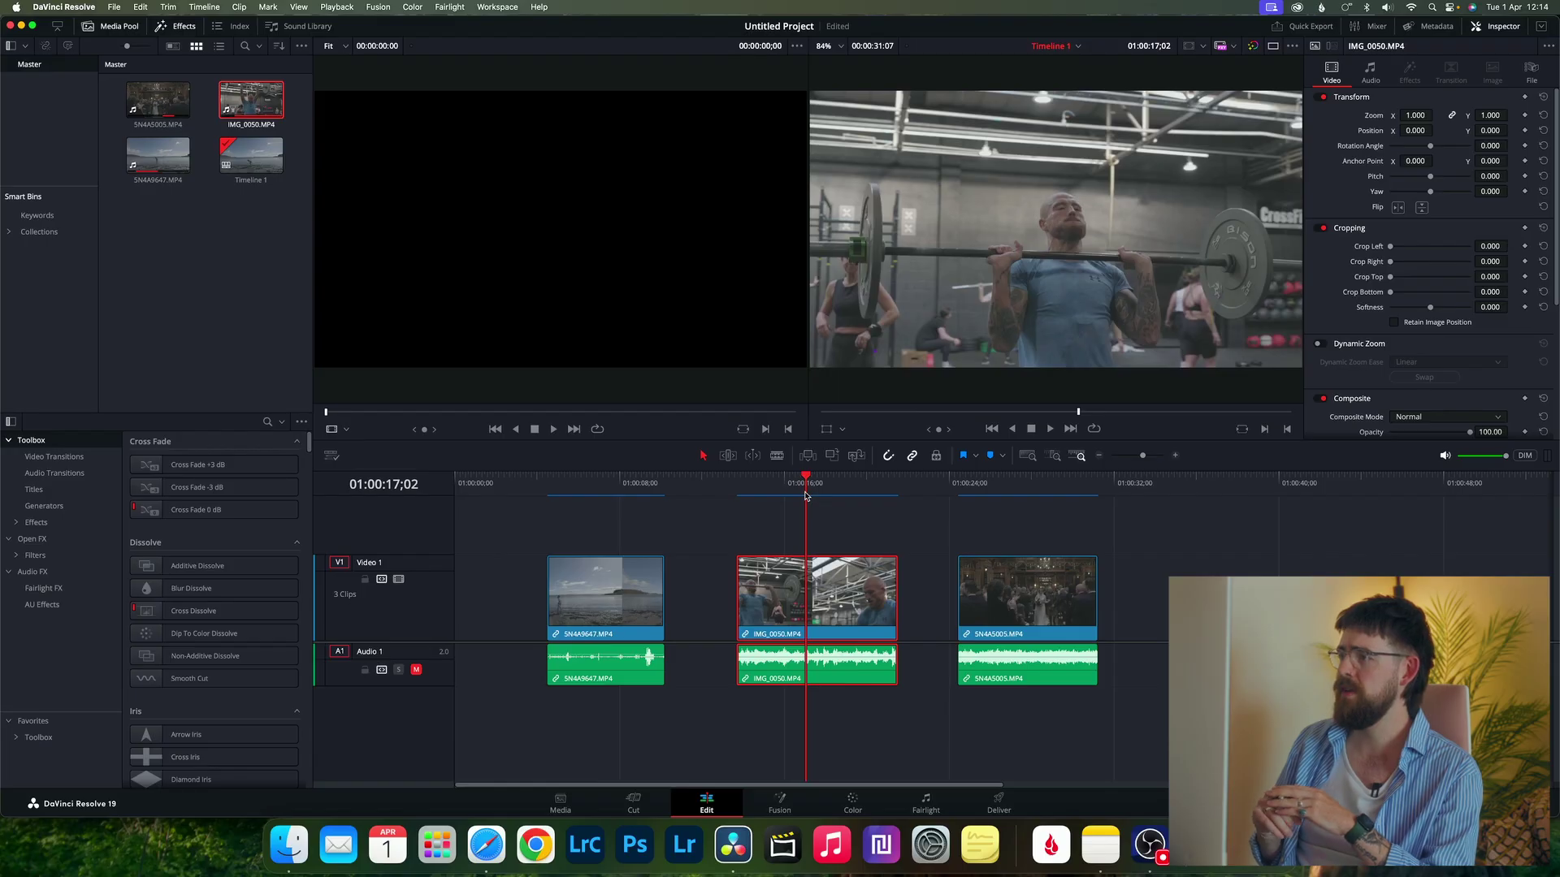
# Place the playhead on the first beach clip and open it for color grading
pyautogui.moveTo(805, 494); pyautogui.dragTo(582, 483)
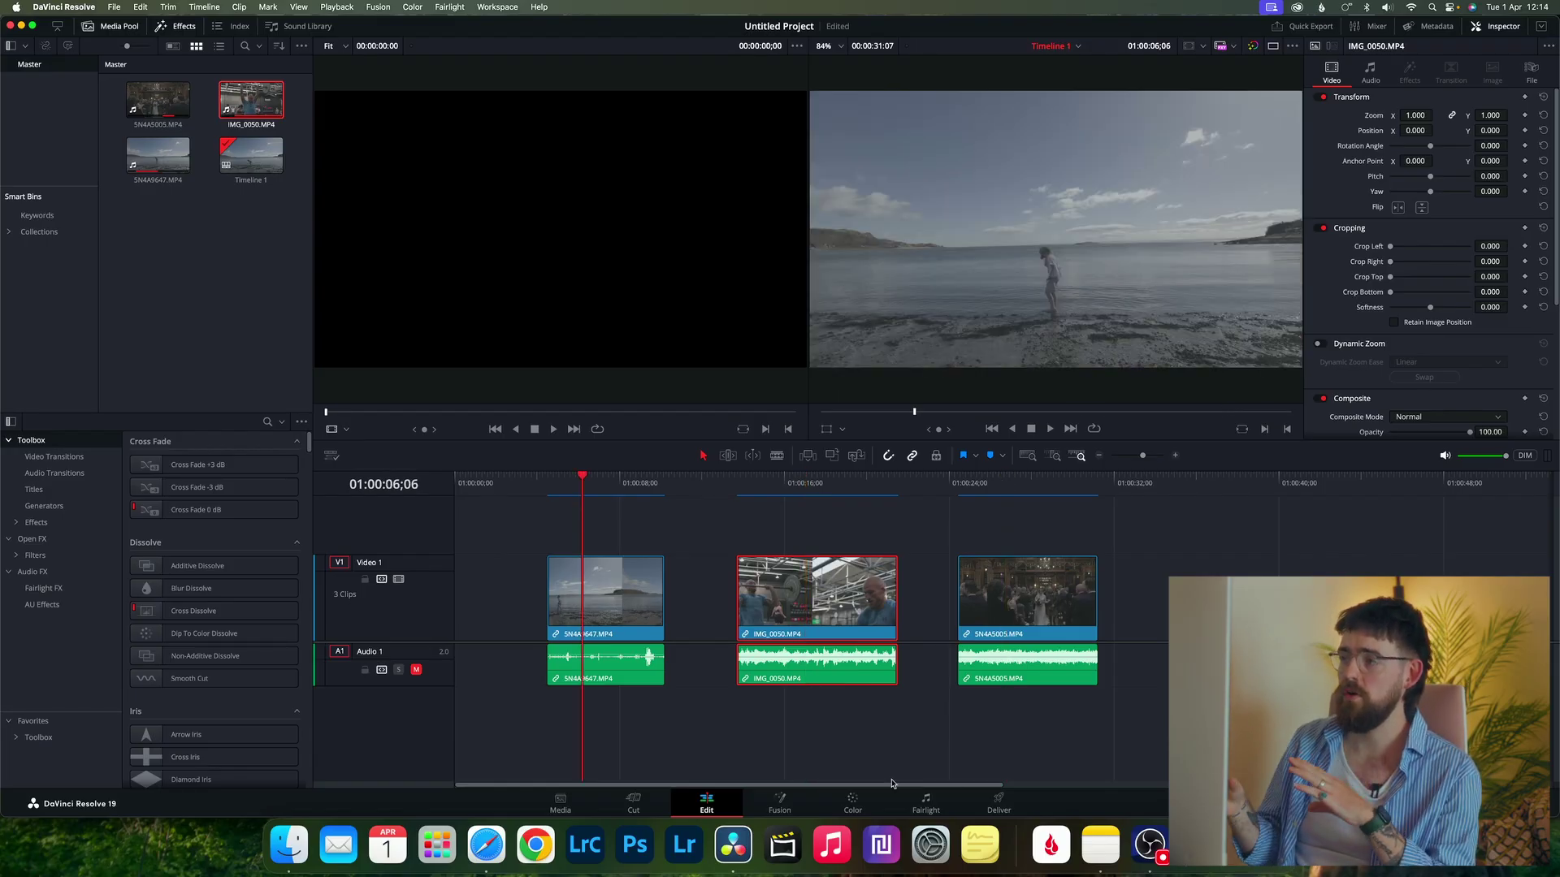
pyautogui.hotkey('shift', '6')
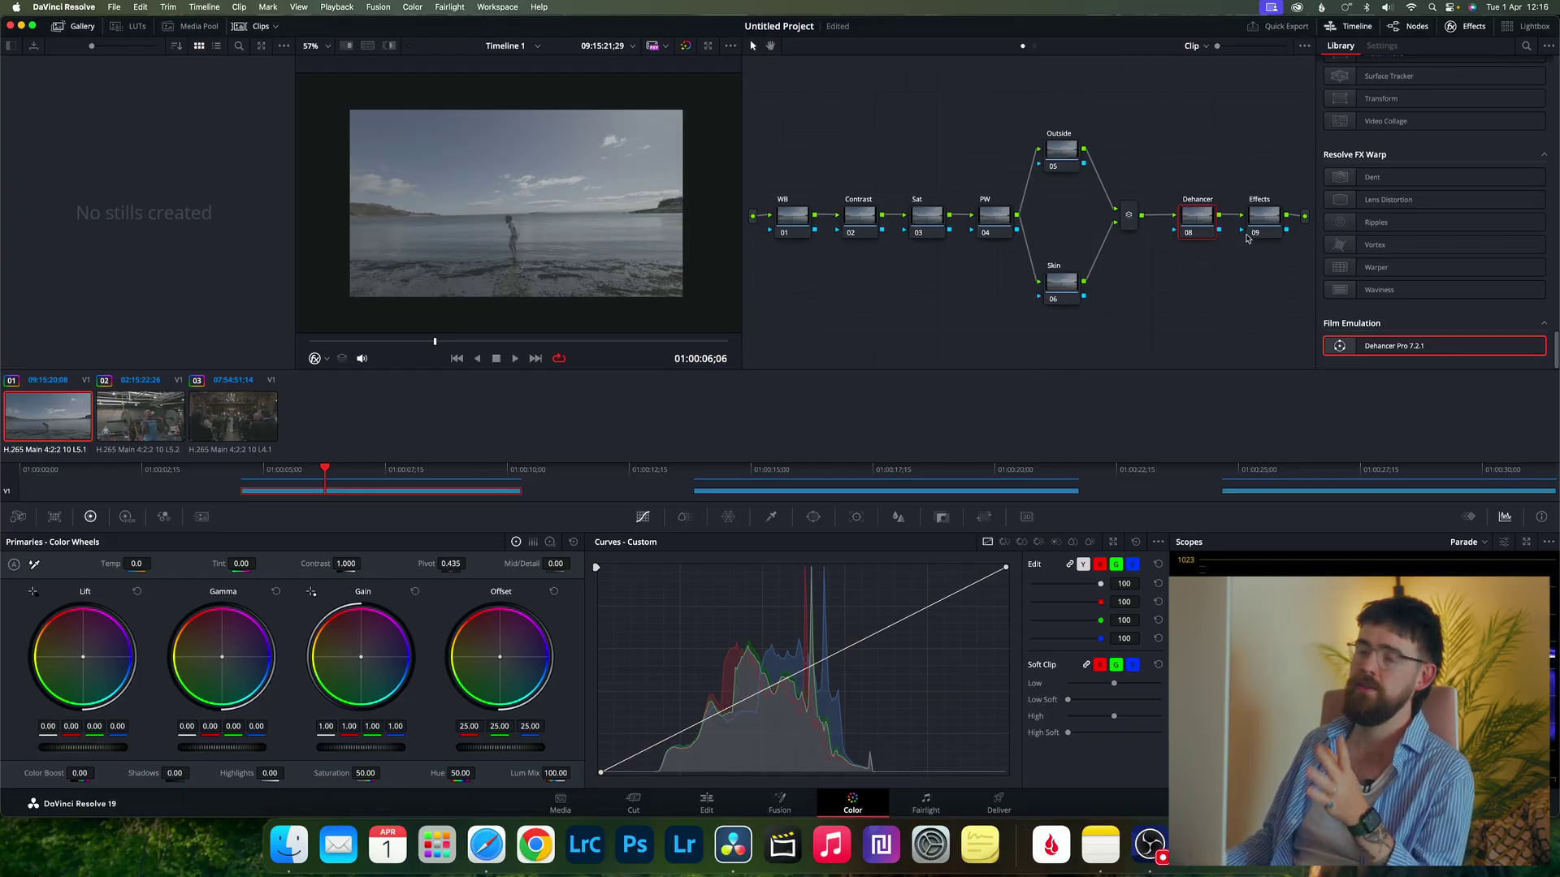
# Apply the Dehancer Pro 7.2.1 effect to the Dehancer node and disable all of its tools
pyautogui.moveTo(1467, 349); pyautogui.dragTo(1200, 227)
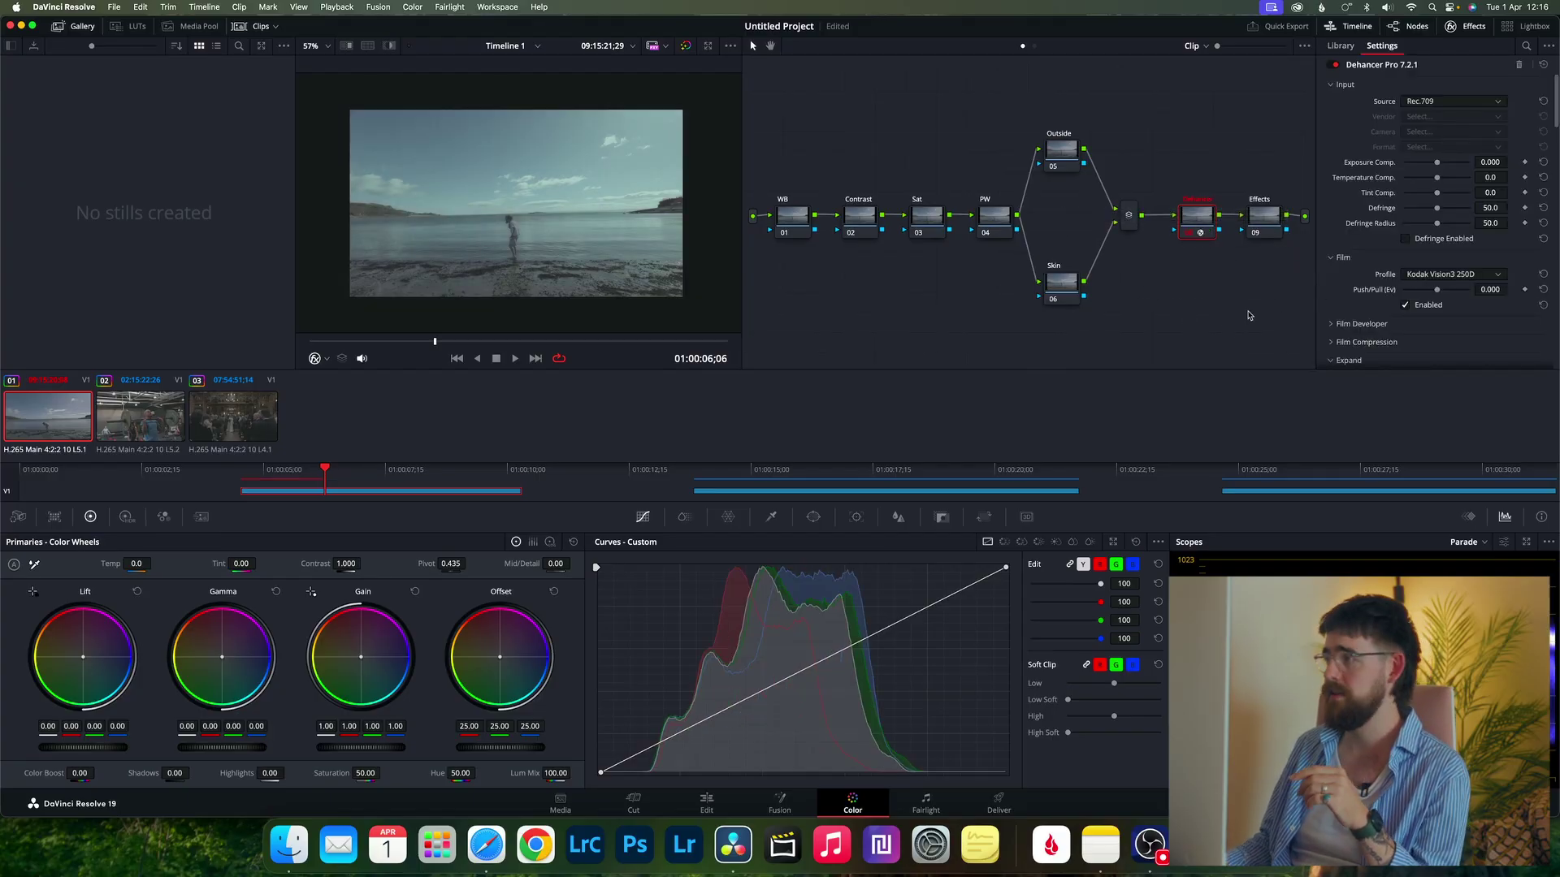
pyautogui.scroll(-10, 1442, 302)
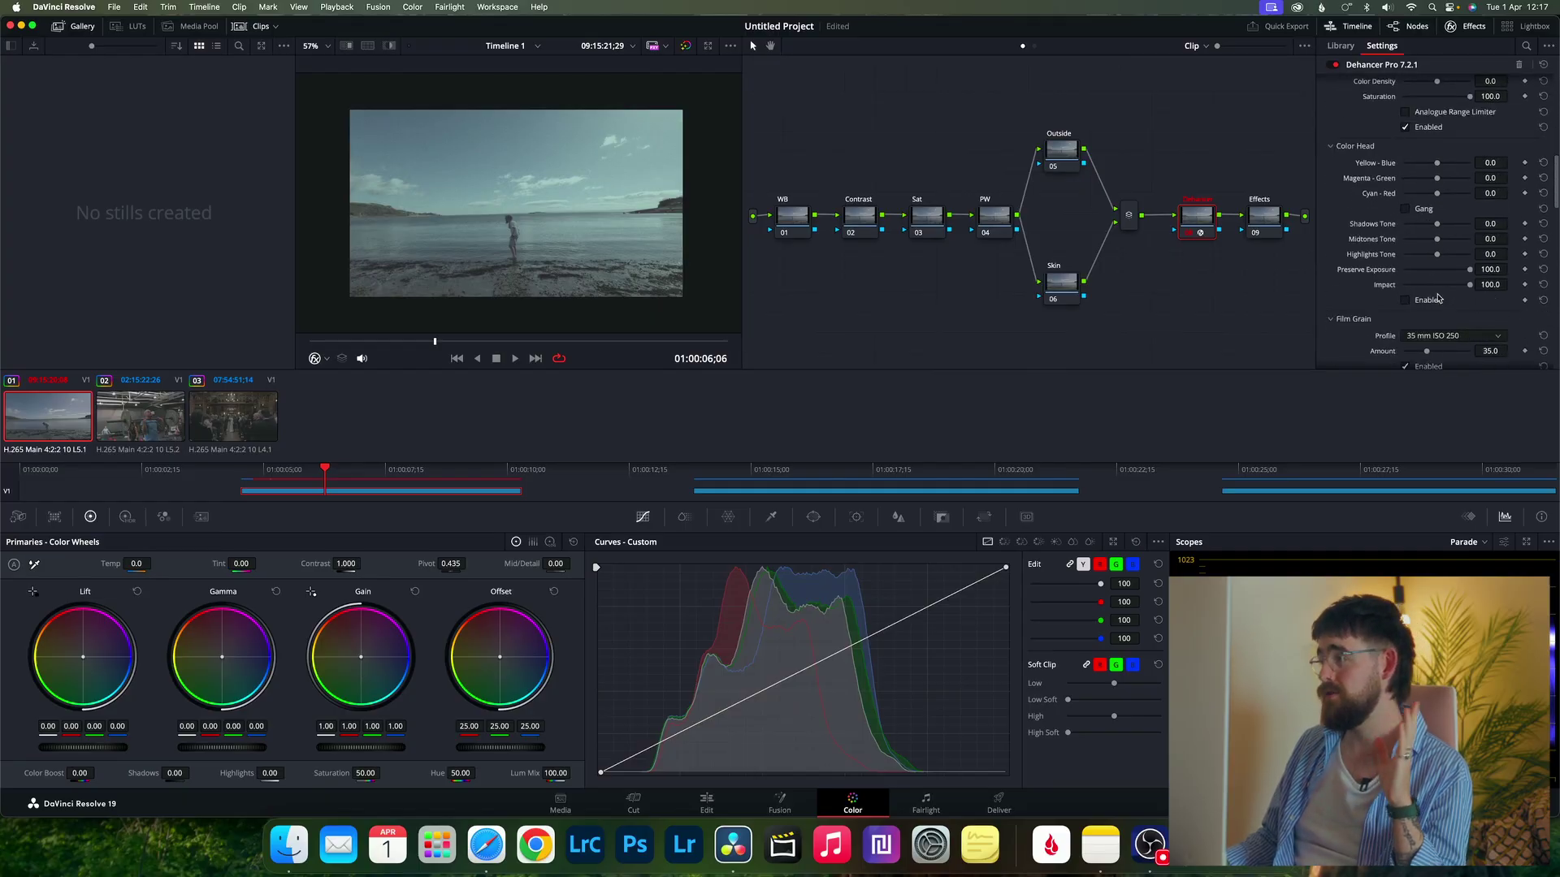
pyautogui.click(1442, 356)
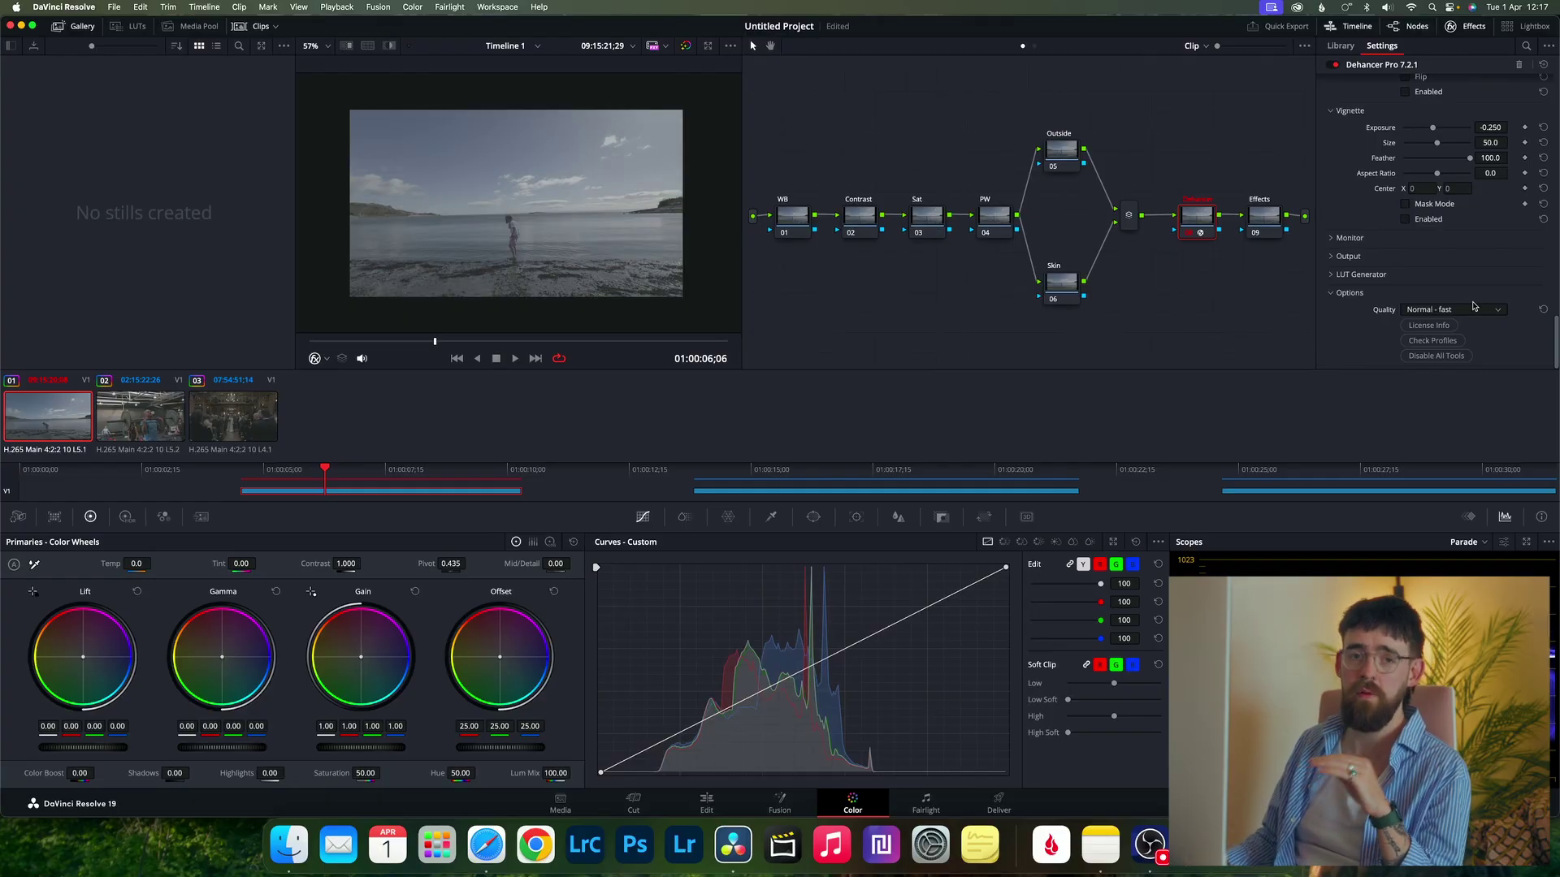
# Set the Dehancer input to Choose Camera with vendor Canon, camera R6 and format C-Log 3 Cinema Gamut
pyautogui.scroll(10, 1446, 104)
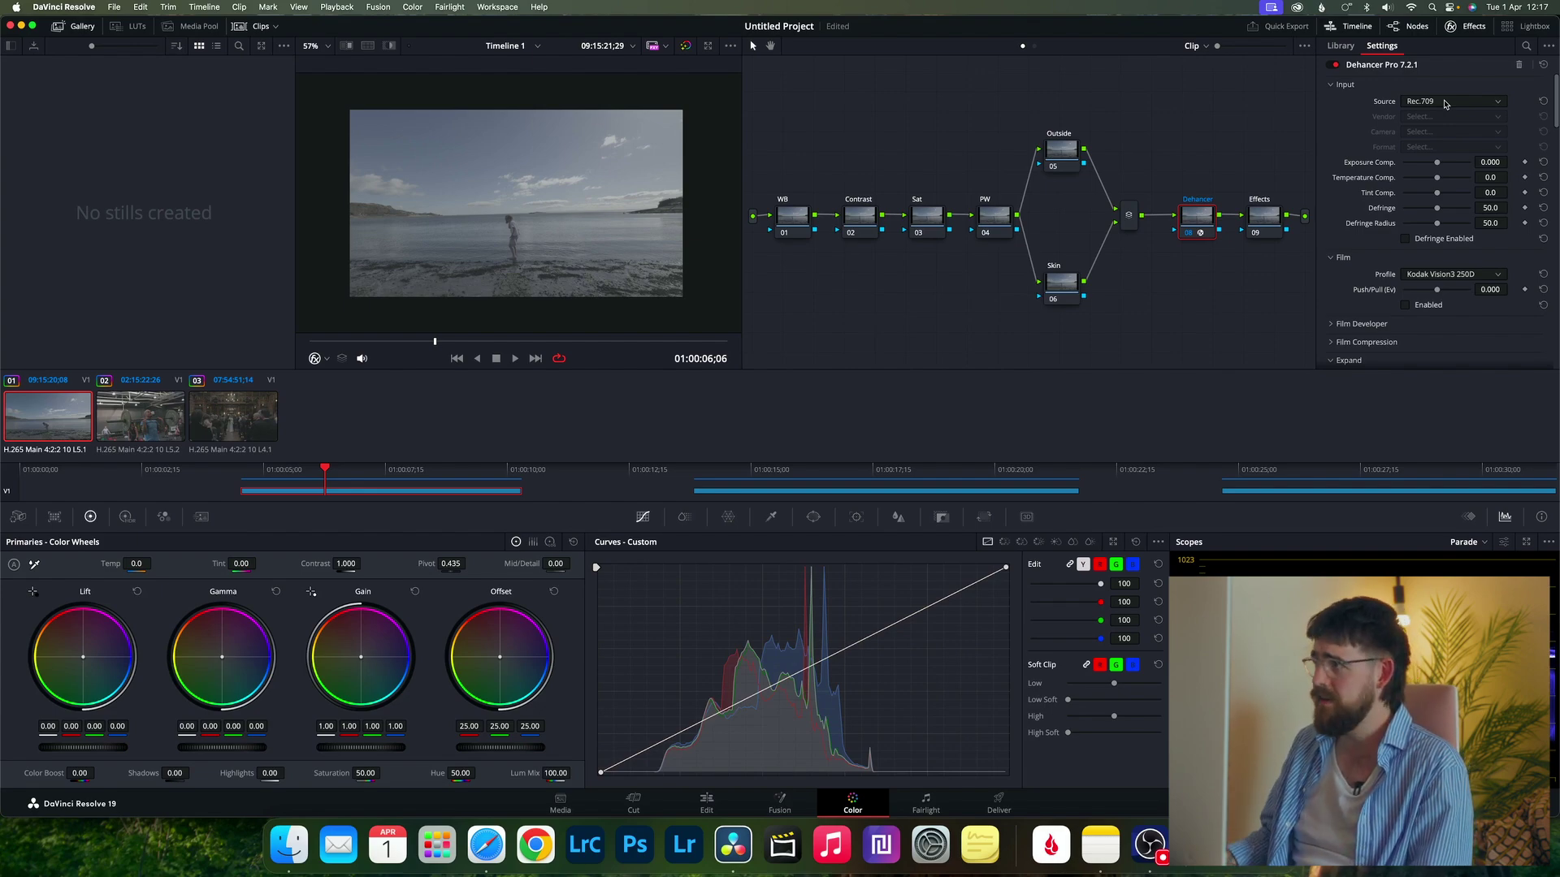
pyautogui.click(1435, 105)
pyautogui.click(1433, 211)
pyautogui.click(1435, 119)
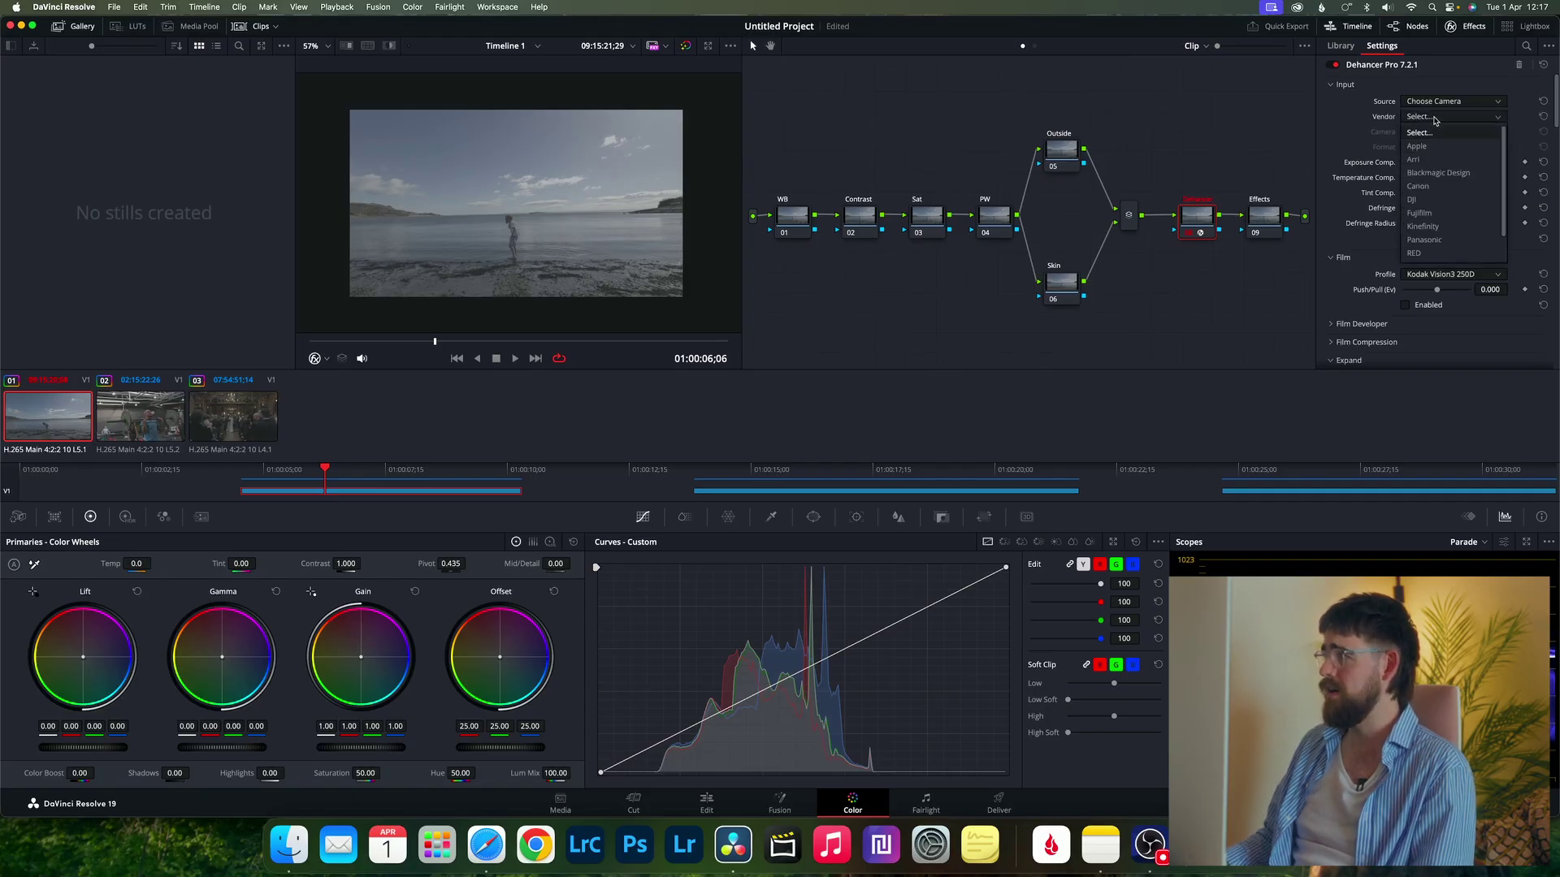
pyautogui.click(1418, 186)
pyautogui.click(1436, 132)
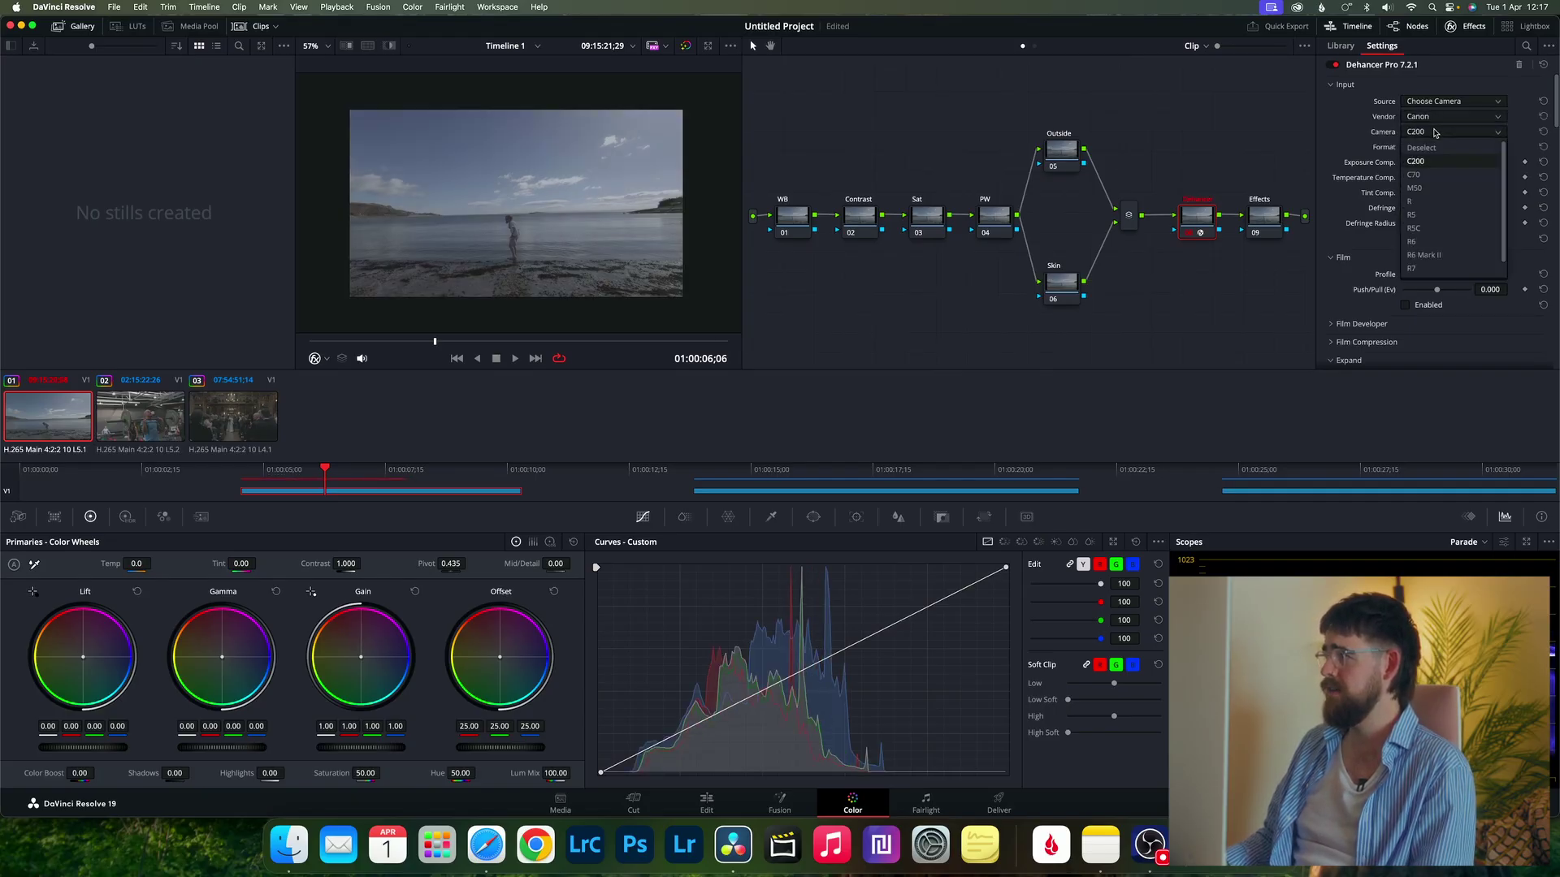
pyautogui.click(1413, 241)
pyautogui.click(1442, 148)
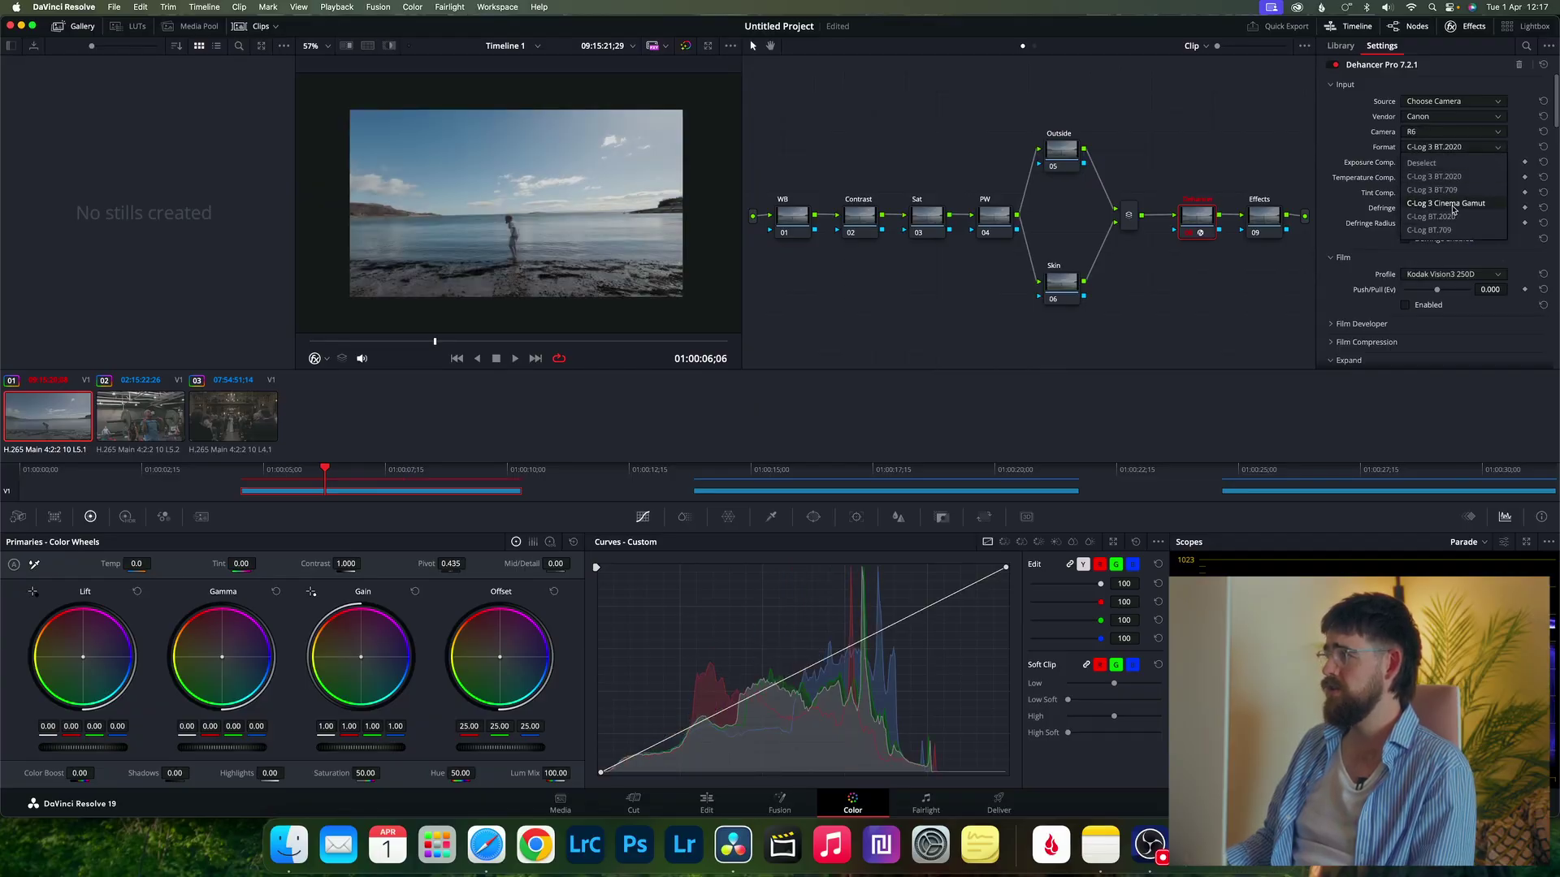
pyautogui.click(1451, 204)
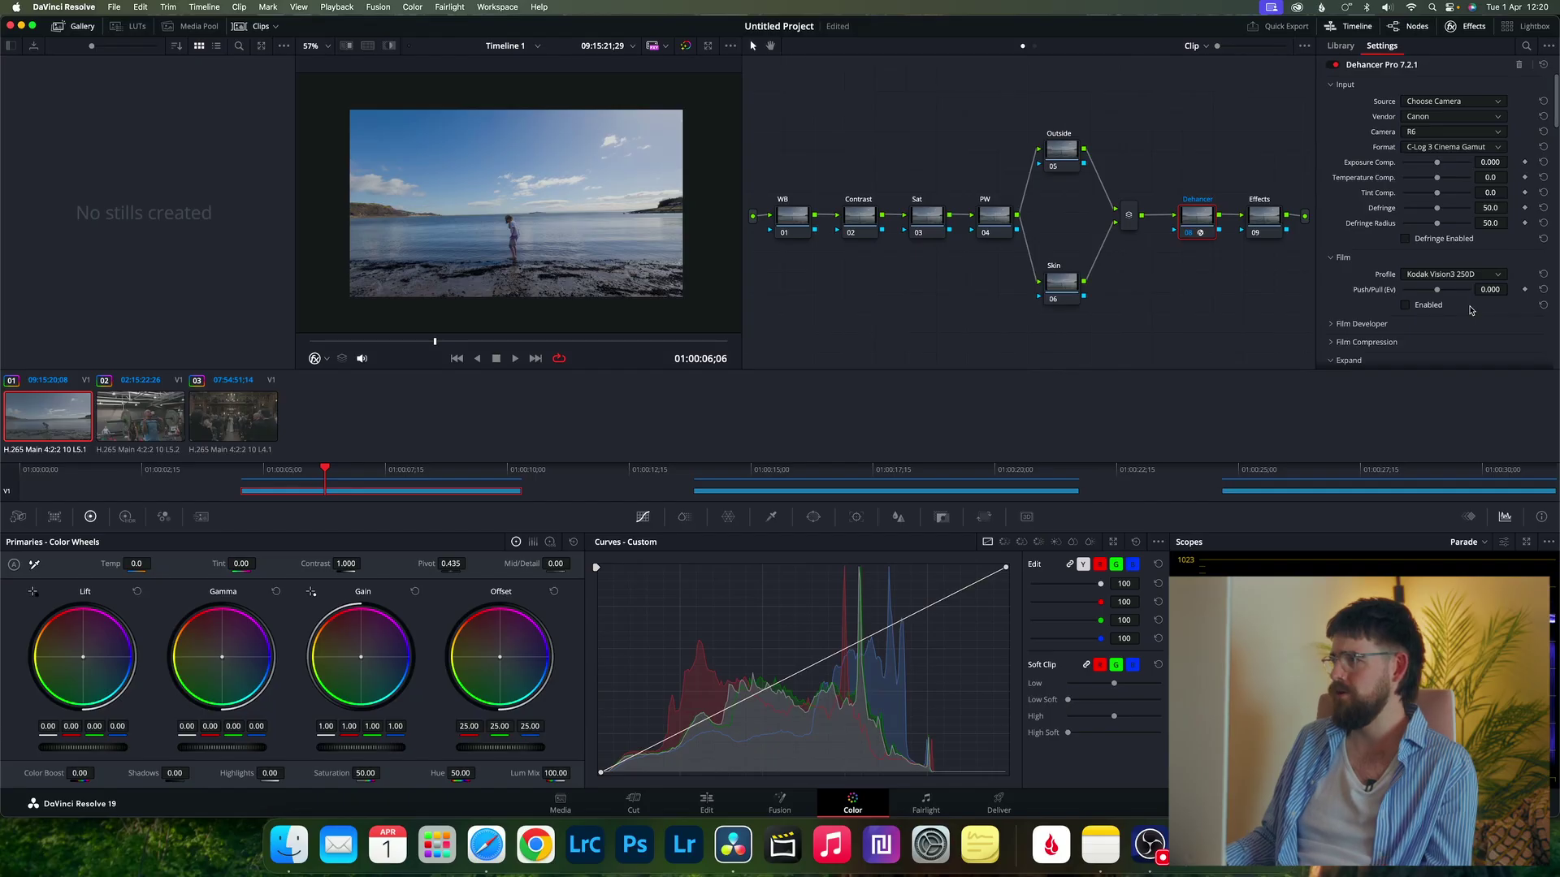
# Check the Wes Anderson film stock search in Safari and enable Dehancer's Film tool with the Kodak Vision3 200T profile
pyautogui.press('super+Tab')
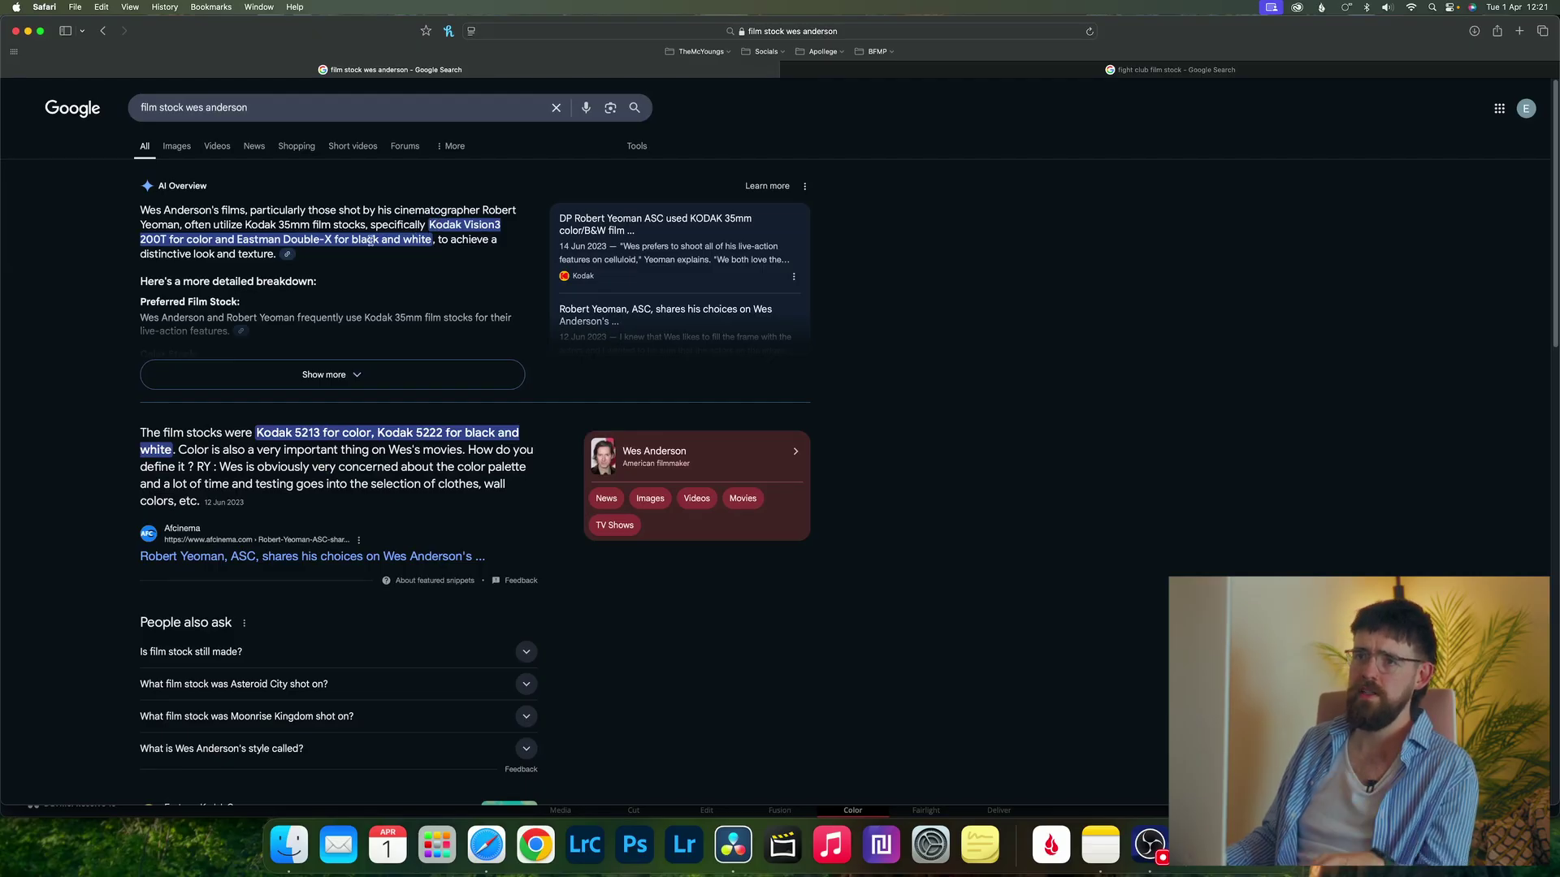
pyautogui.press('super+Tab')
pyautogui.click(1450, 277)
pyautogui.click(1470, 404)
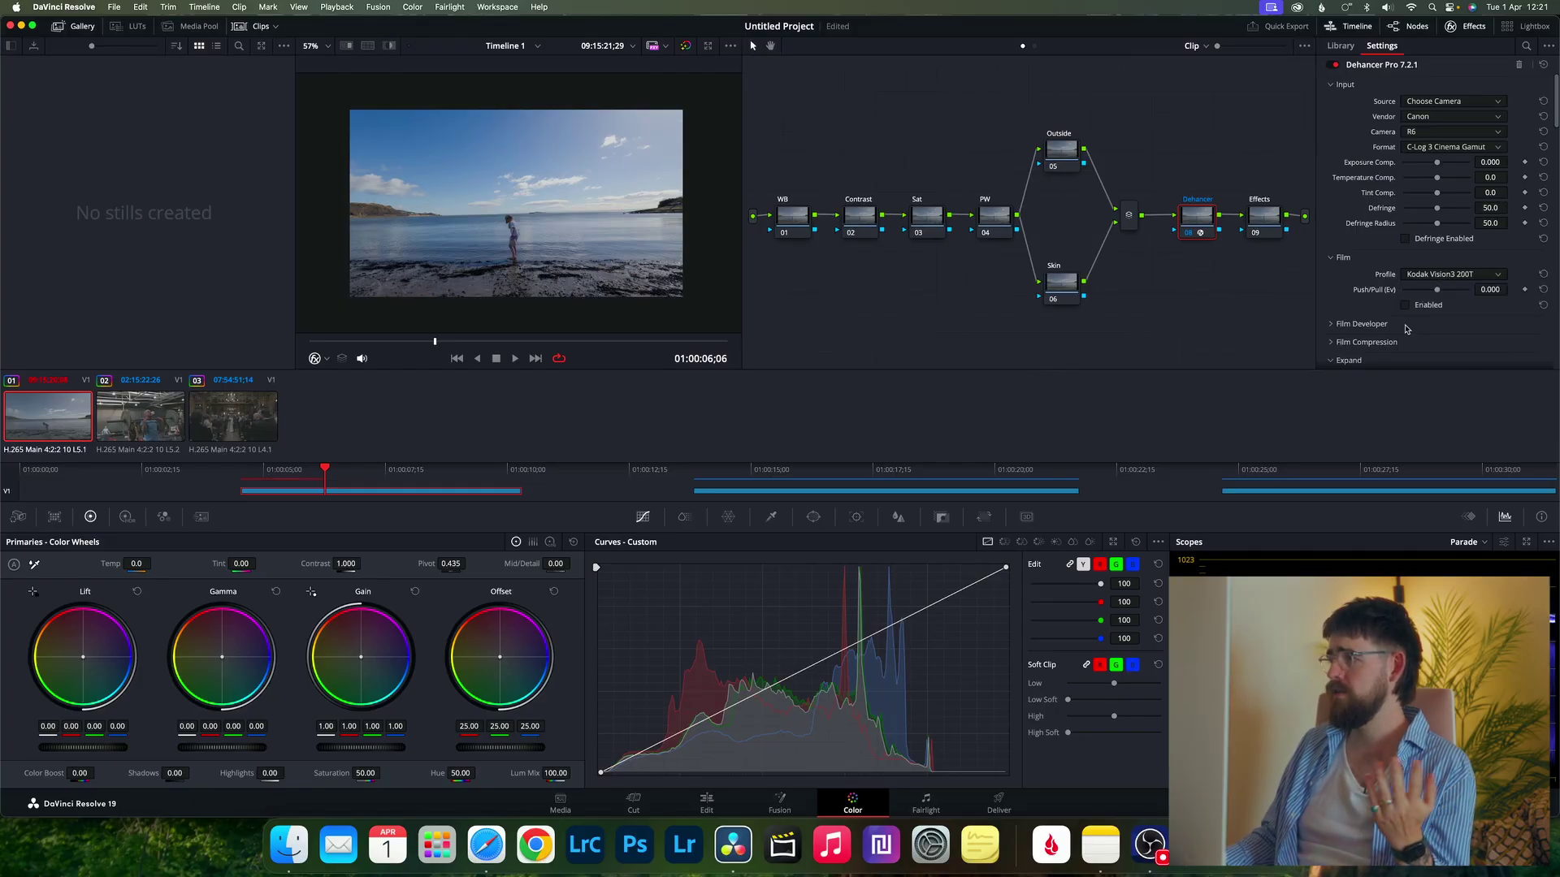
pyautogui.click(1404, 306)
# Set the Print profile to Kodak Endura Glossy Paper and enable the Print tool
pyautogui.scroll(-4, 1390, 267)
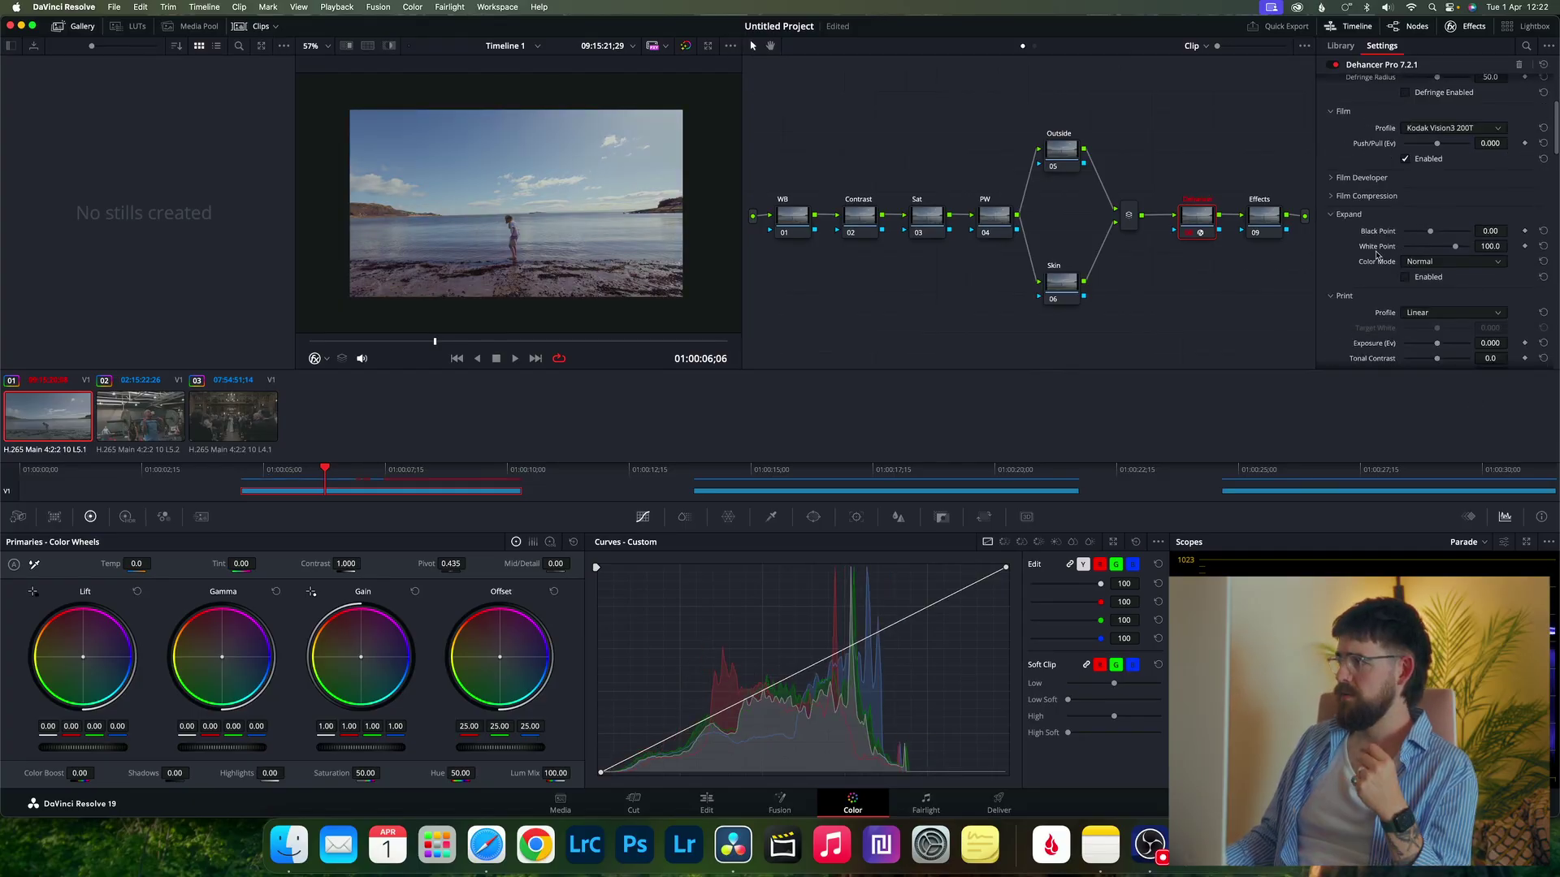
pyautogui.scroll(-2, 1446, 243)
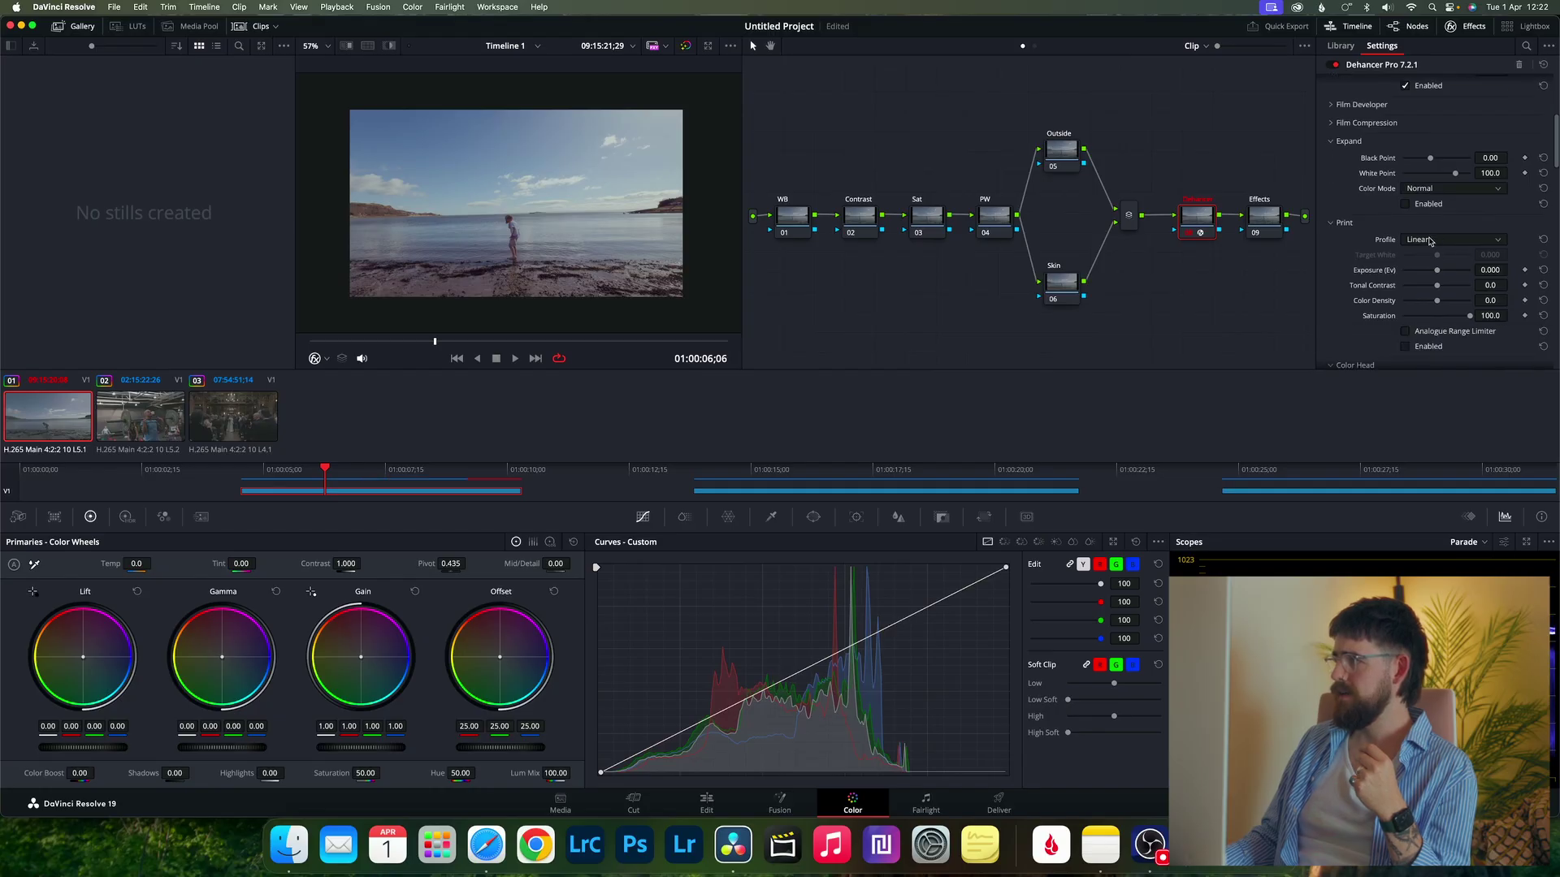
pyautogui.click(1432, 242)
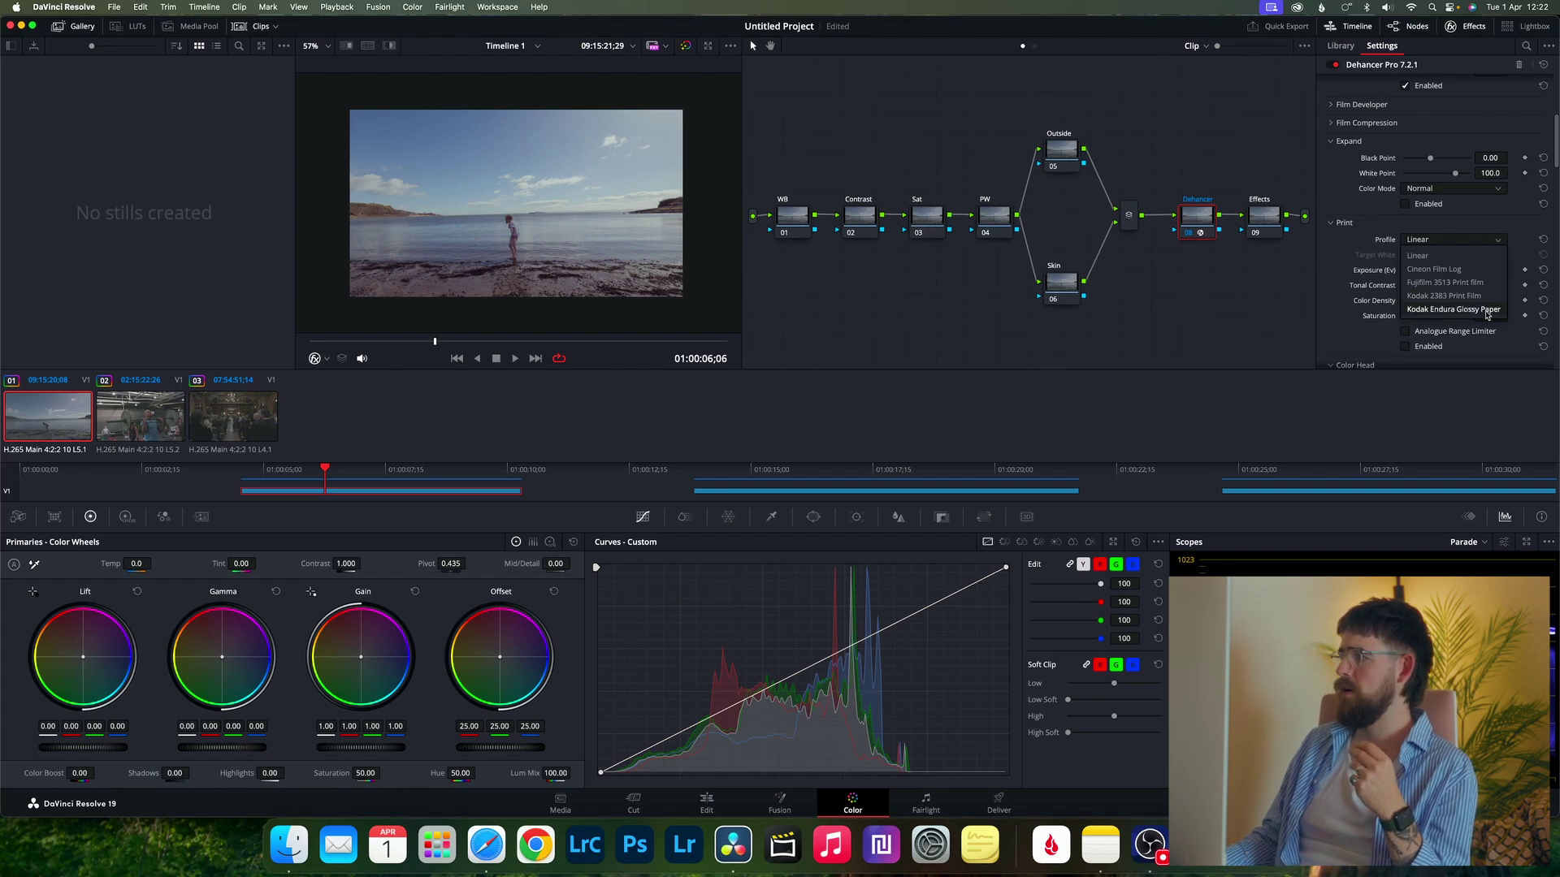
pyautogui.click(1488, 312)
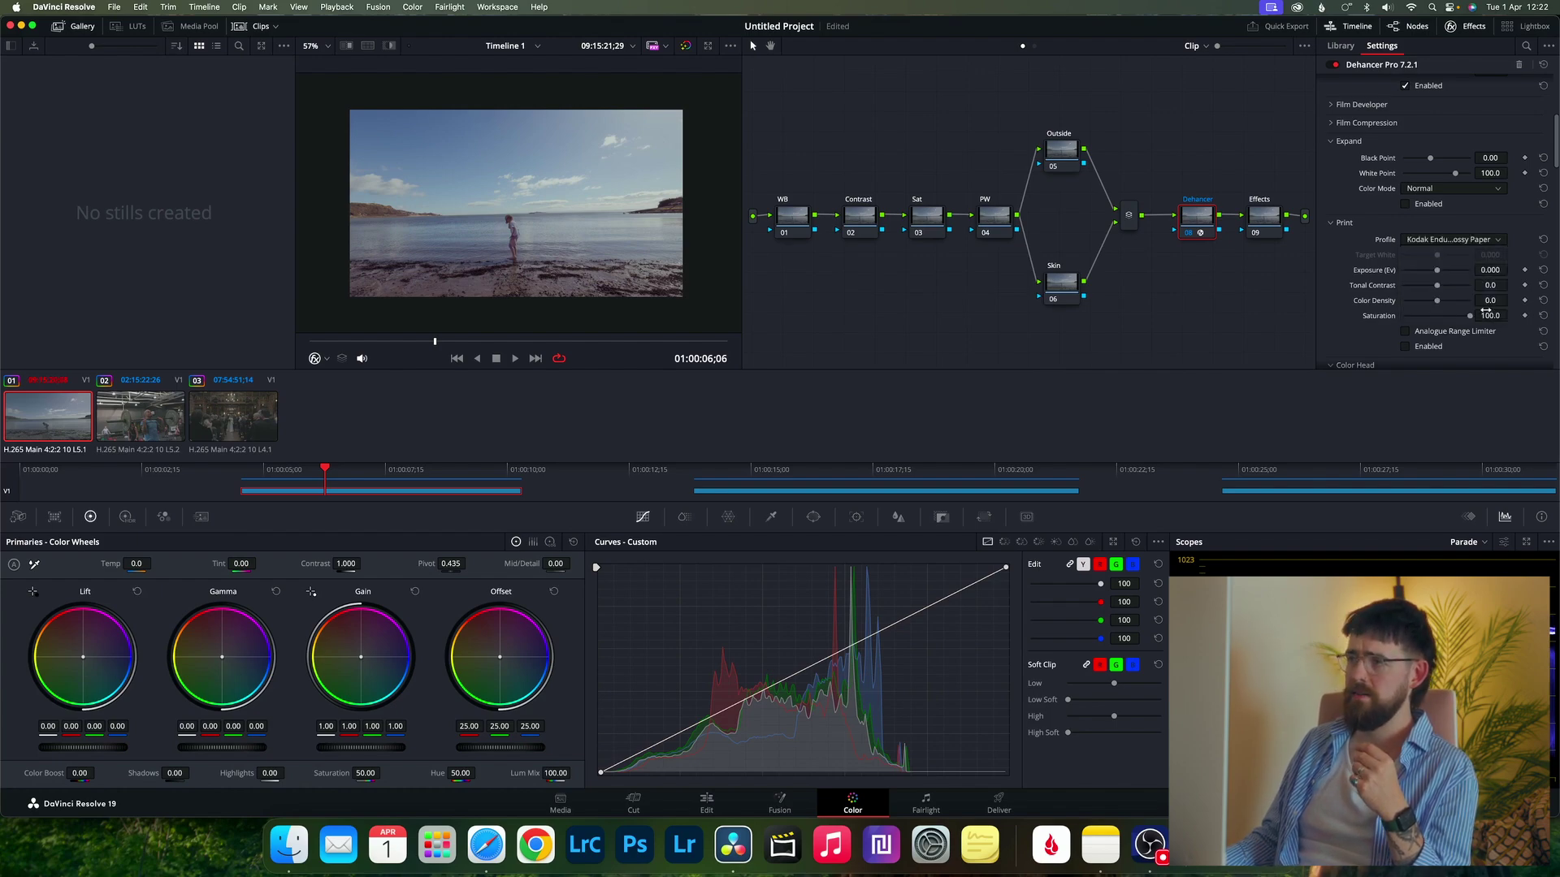
pyautogui.click(1405, 348)
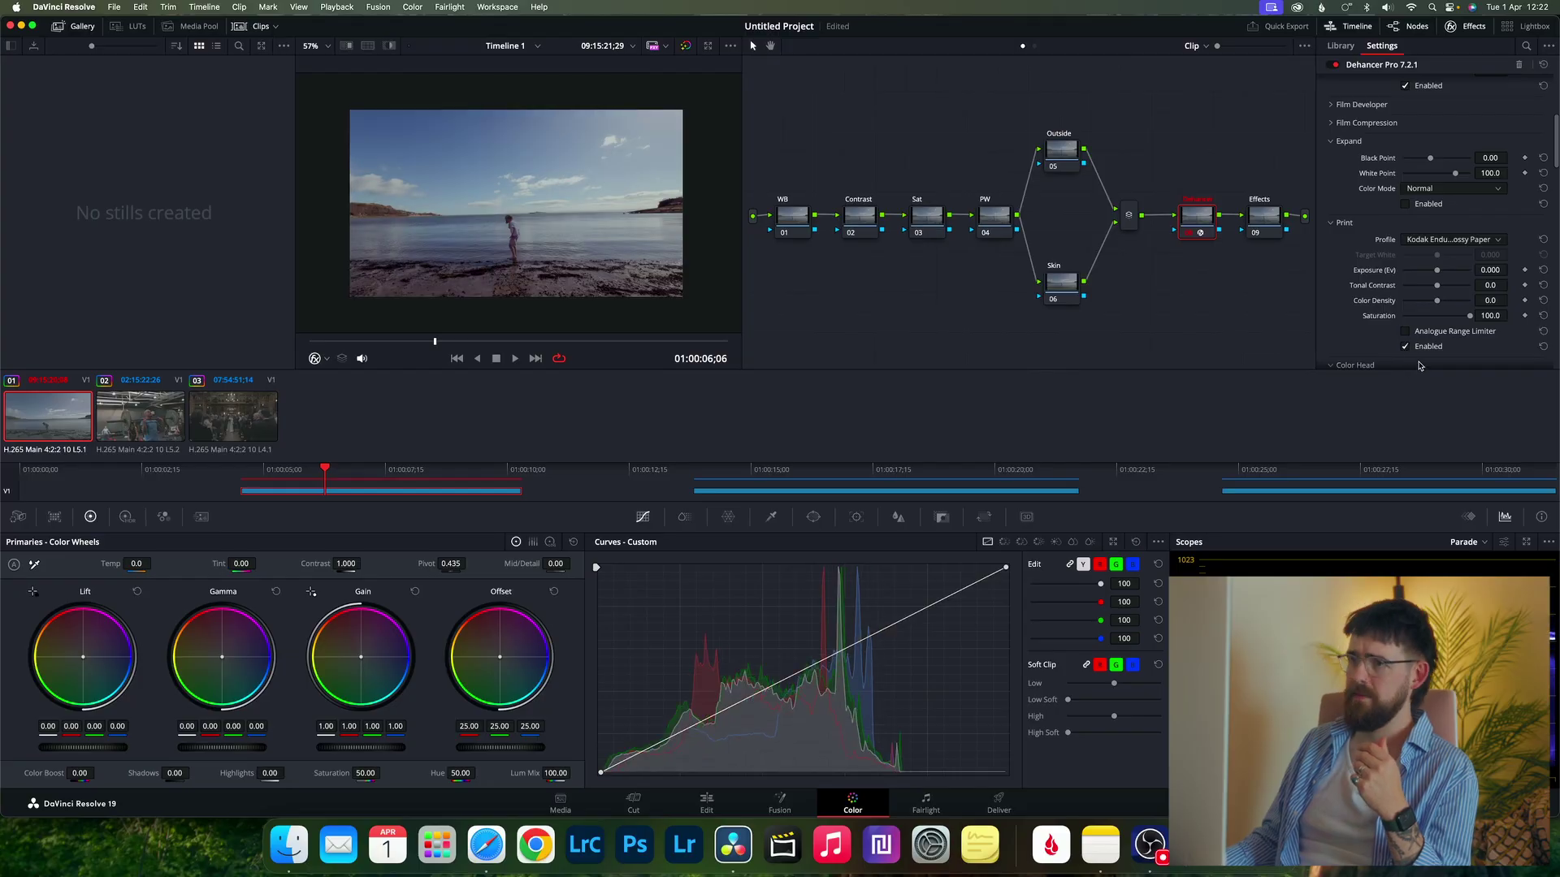
# Try the Kodak 2383 Print Film profile for Print and return to Kodak Endura Glossy Paper
pyautogui.click(1444, 242)
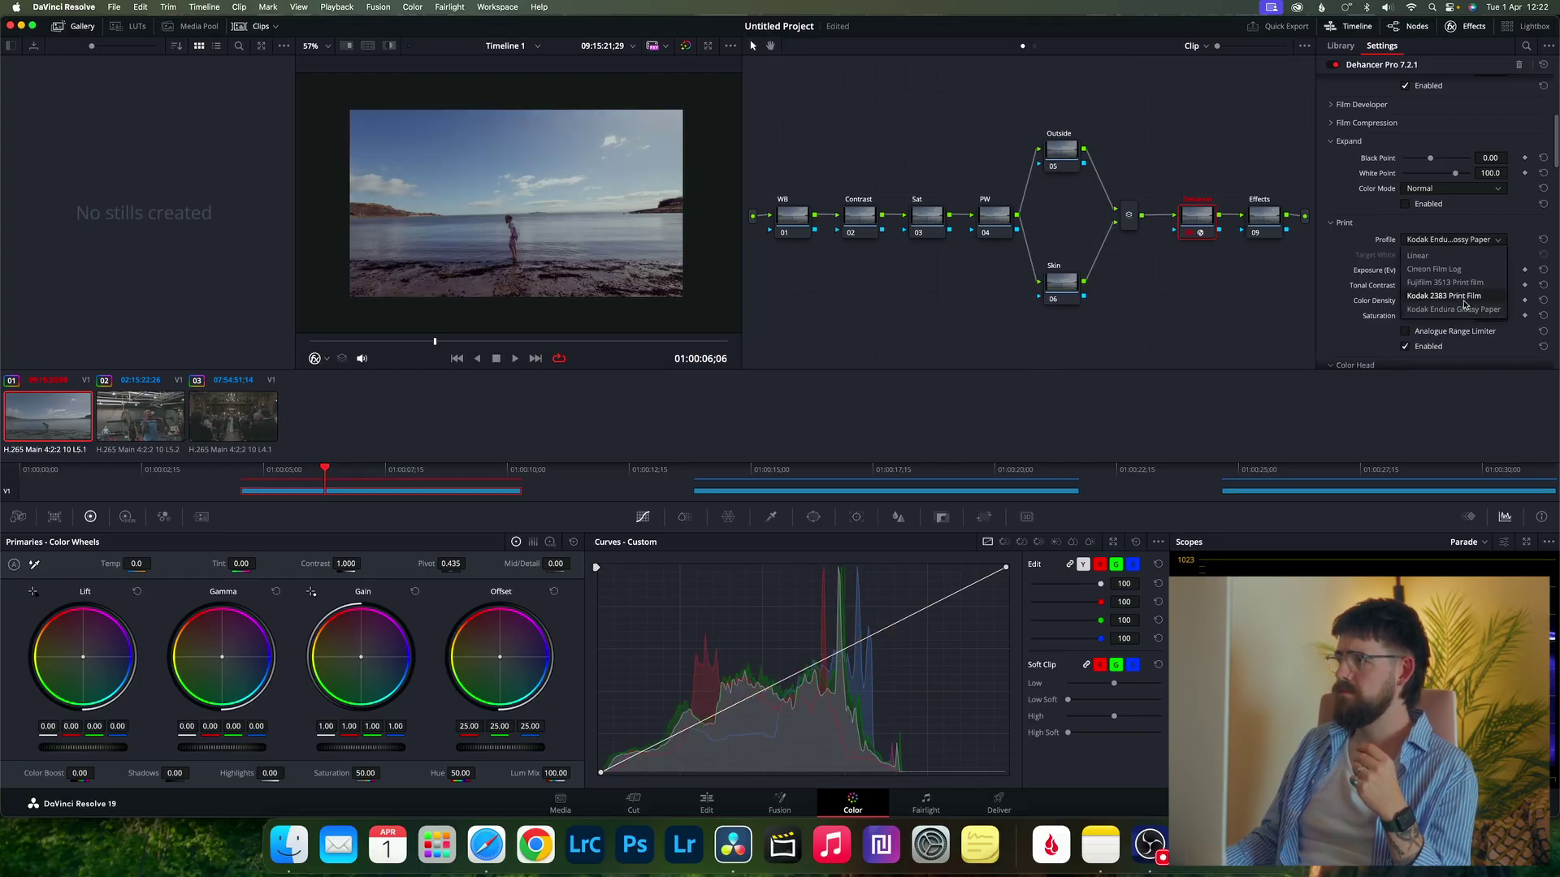
pyautogui.click(1464, 297)
pyautogui.click(1454, 242)
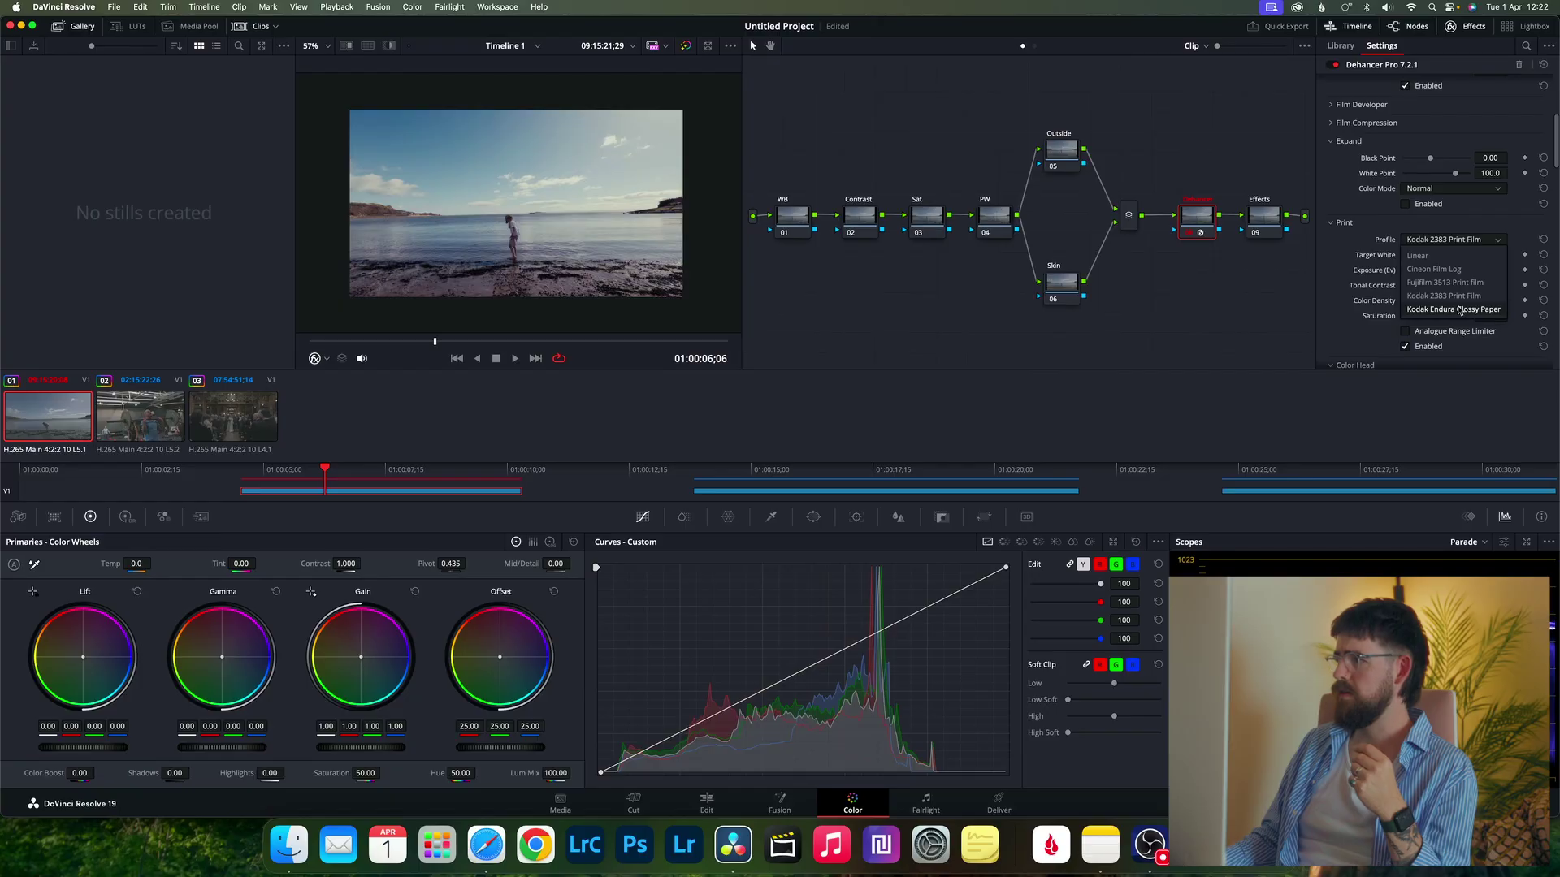
pyautogui.click(1460, 310)
# Enable the Expand tool and set its black point to about -2.10 and white point to about 90.3
pyautogui.scroll(-2, 1460, 325)
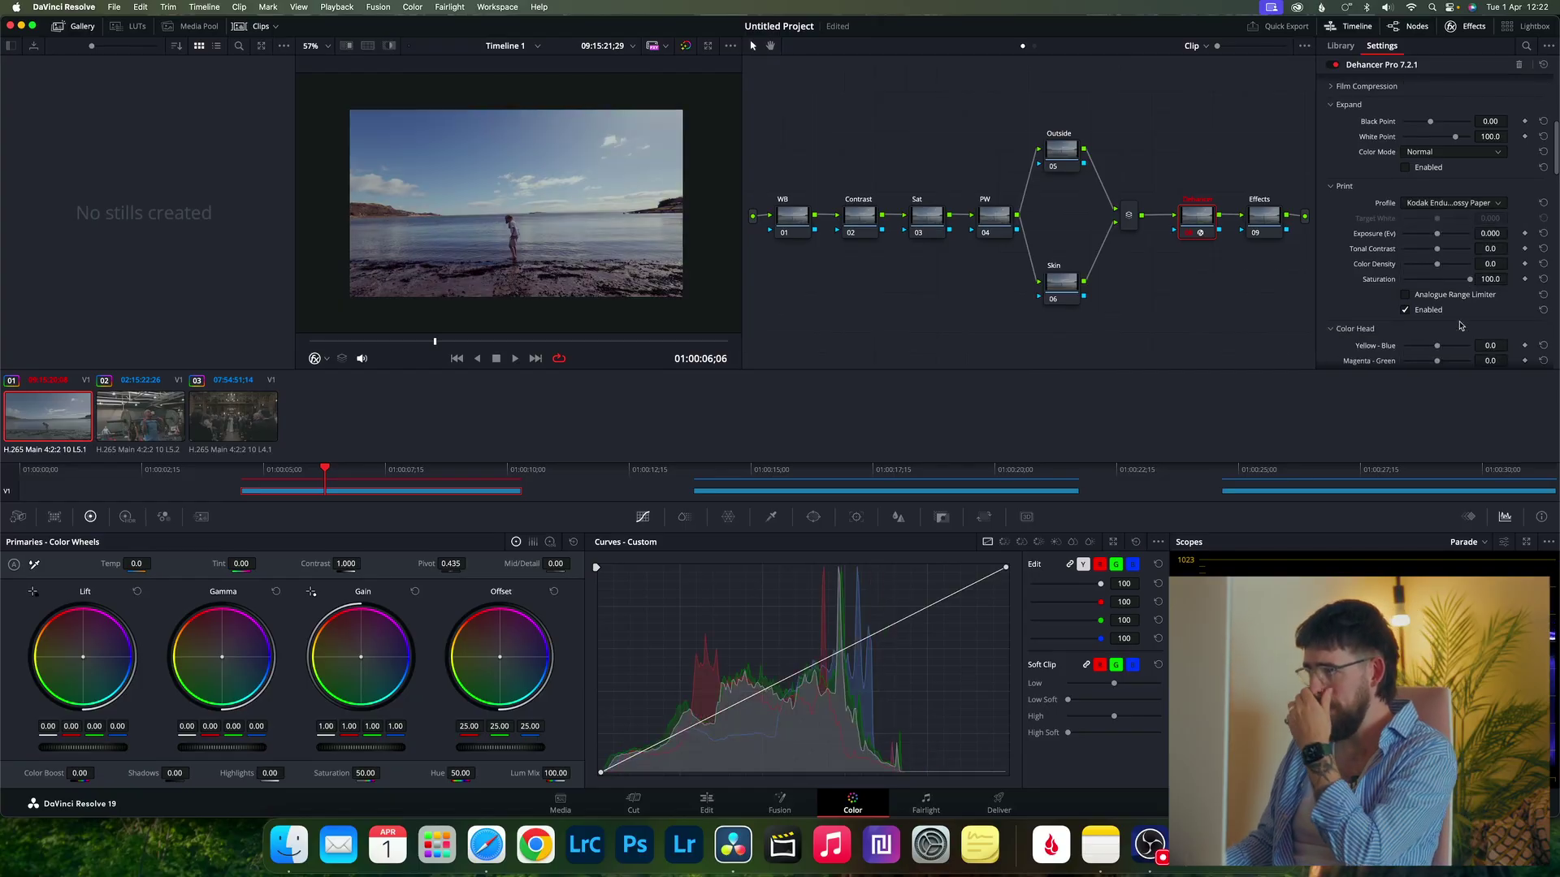
pyautogui.scroll(3, 1422, 285)
pyautogui.click(1417, 279)
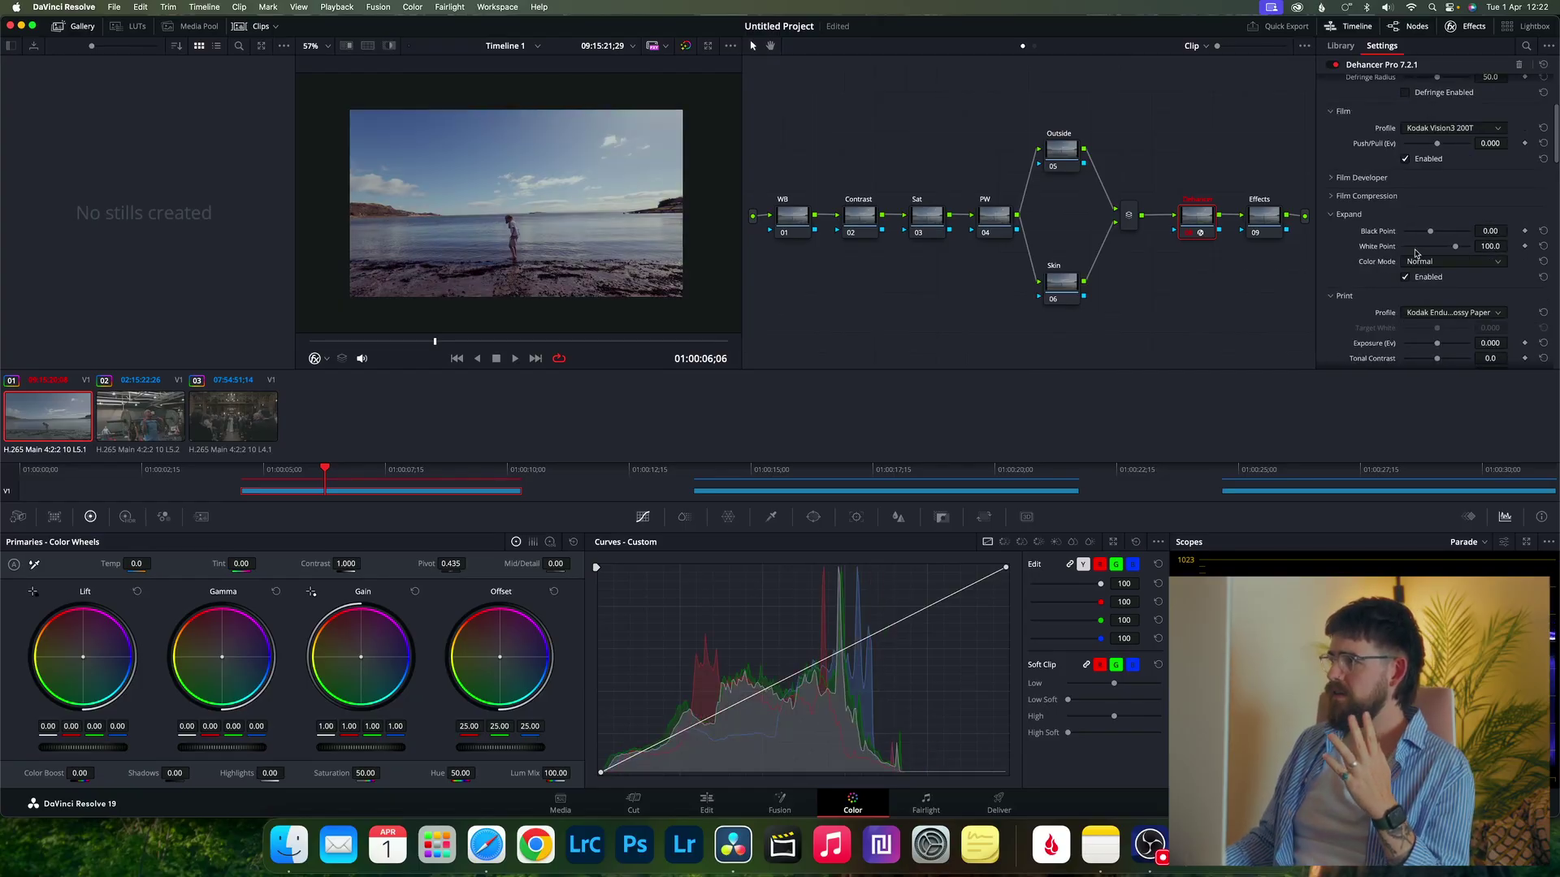
pyautogui.moveTo(1432, 232); pyautogui.dragTo(1448, 252)
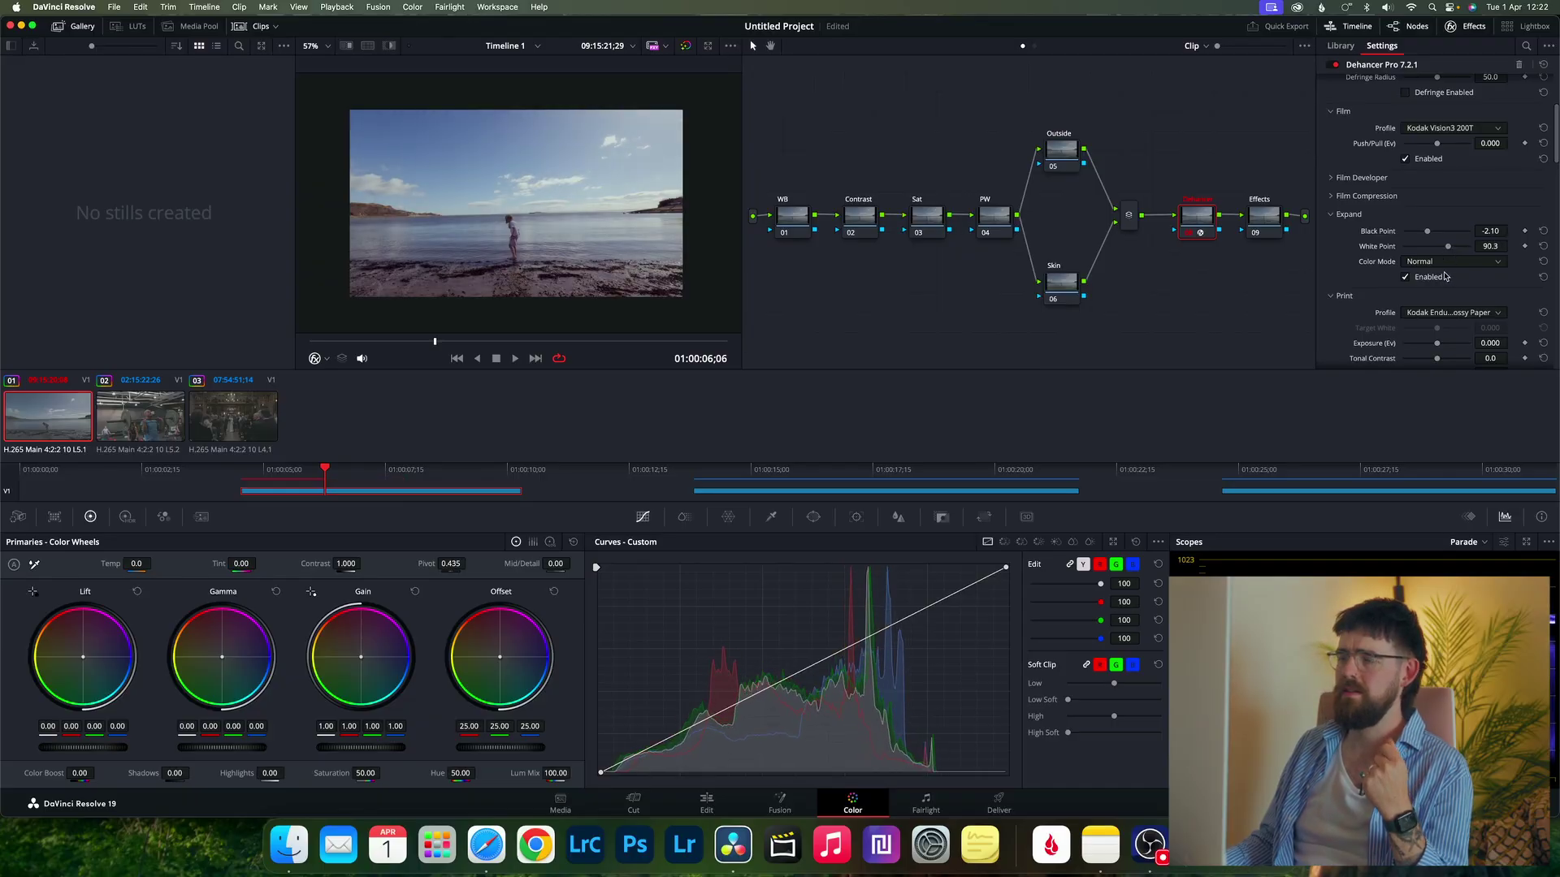
# Toggle the Expand tool off and on repeatedly to compare the image, leaving it enabled
pyautogui.click(1406, 277)
pyautogui.click(1406, 277)
pyautogui.click(1406, 277)
pyautogui.click(1406, 278)
pyautogui.click(1405, 279)
pyautogui.click(1405, 279)
pyautogui.click(1405, 279)
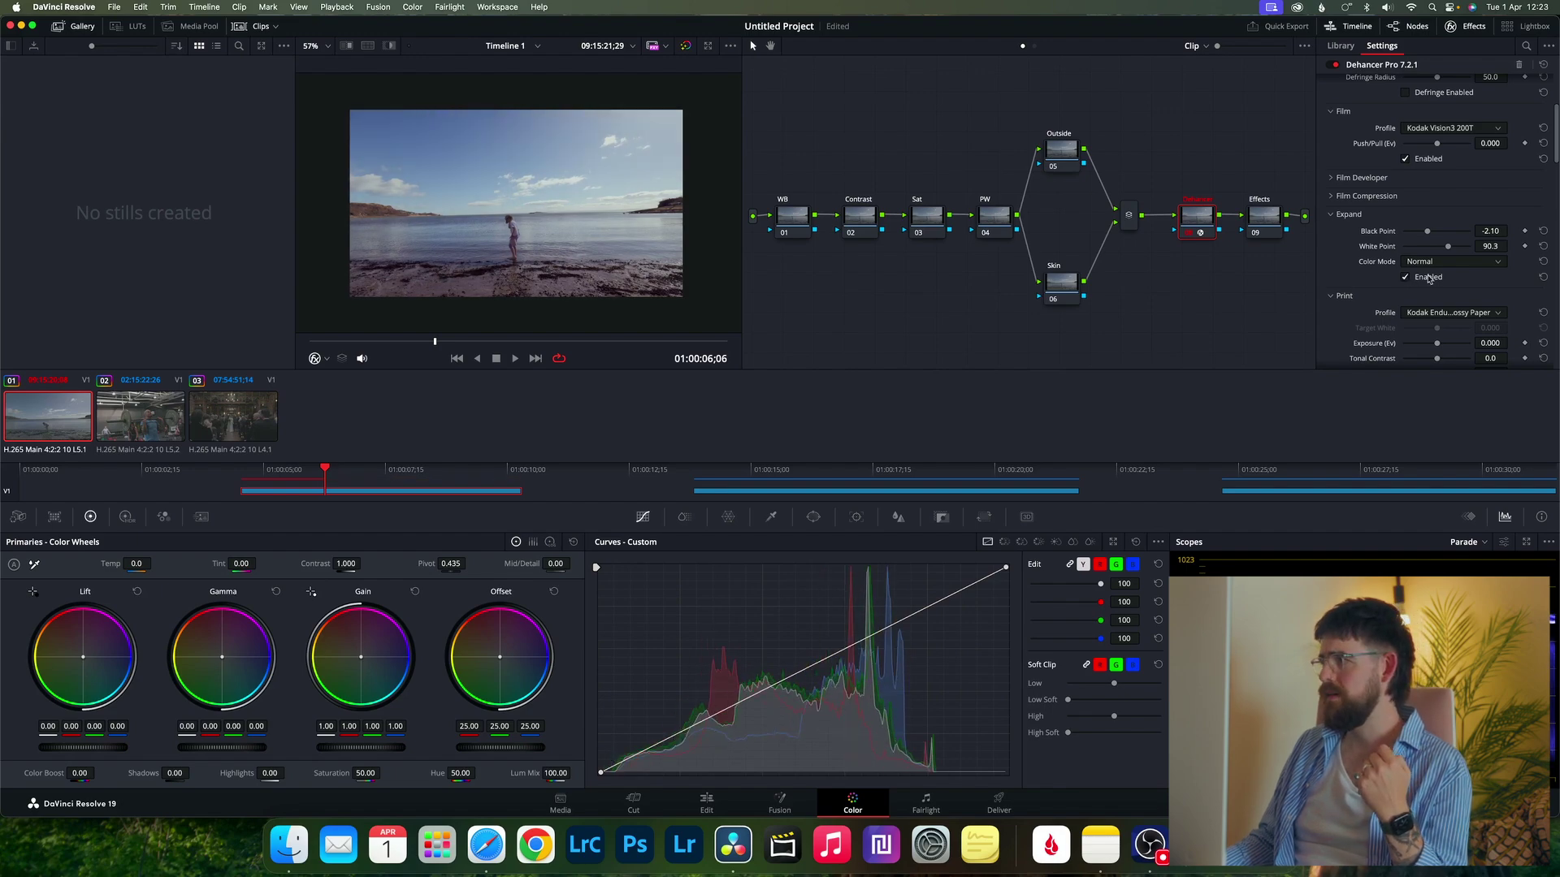
# Try different Total Impact amounts in Dehancer's Output settings and return the value to 100
pyautogui.scroll(-3, 1438, 277)
pyautogui.scroll(-7, 1466, 277)
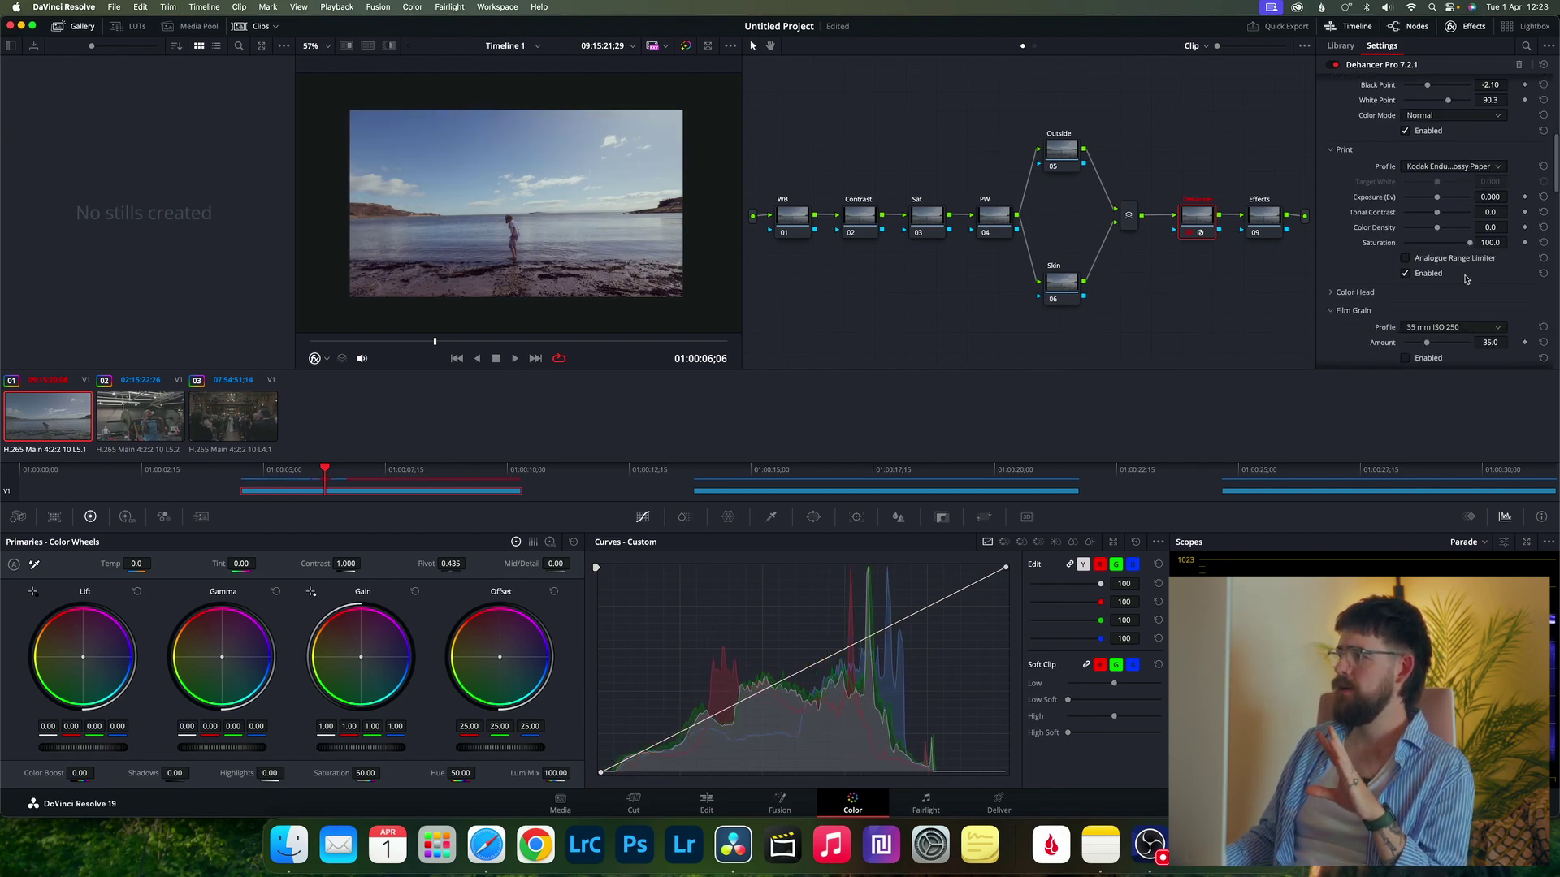
pyautogui.scroll(-8, 1381, 244)
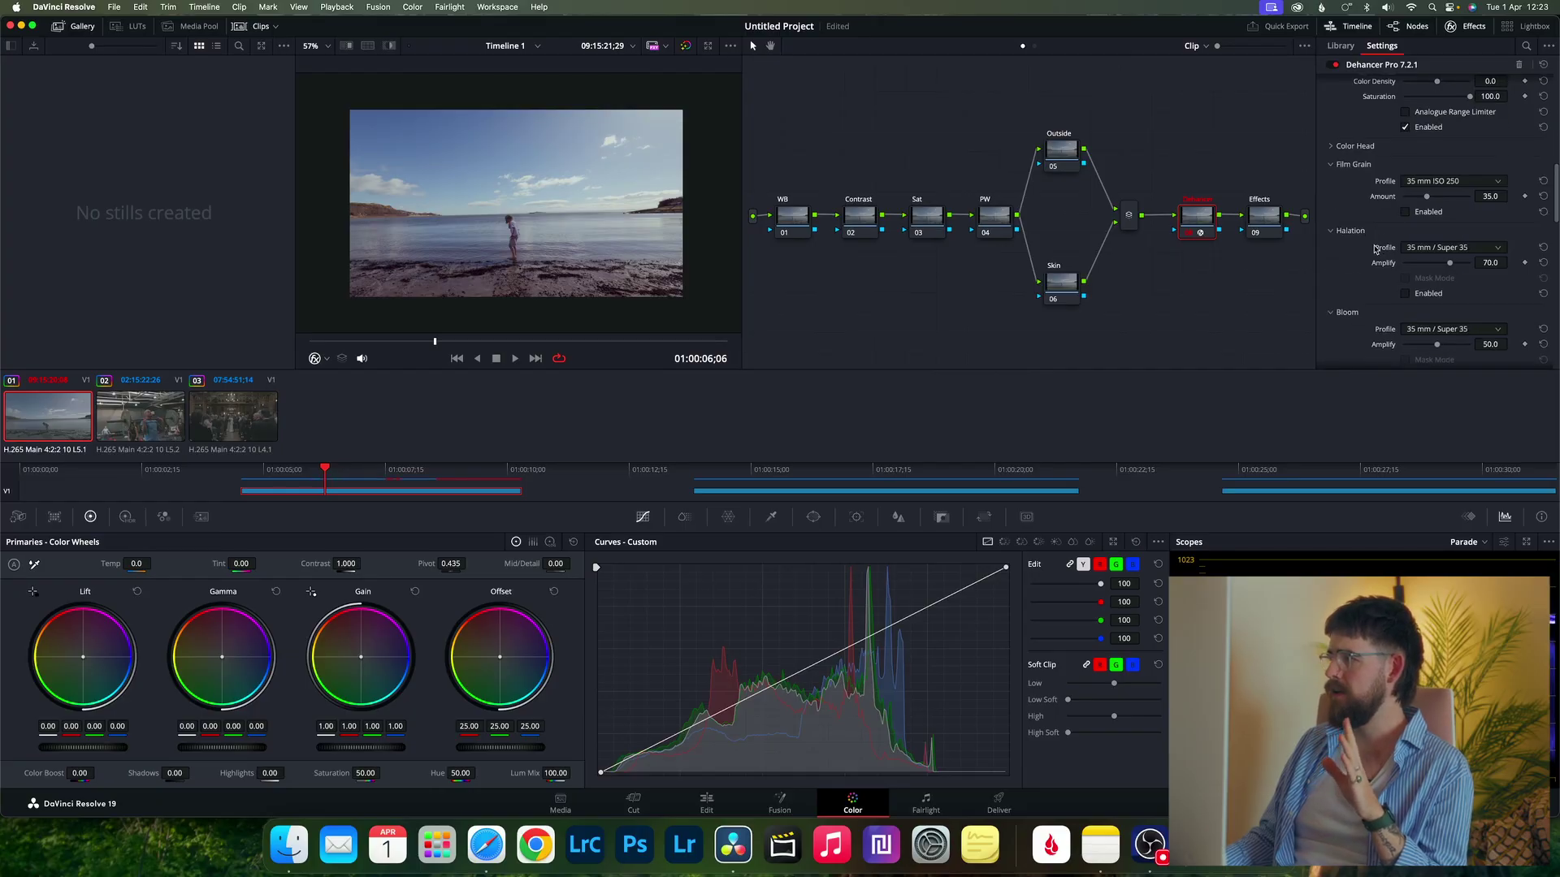
pyautogui.scroll(-12, 1401, 290)
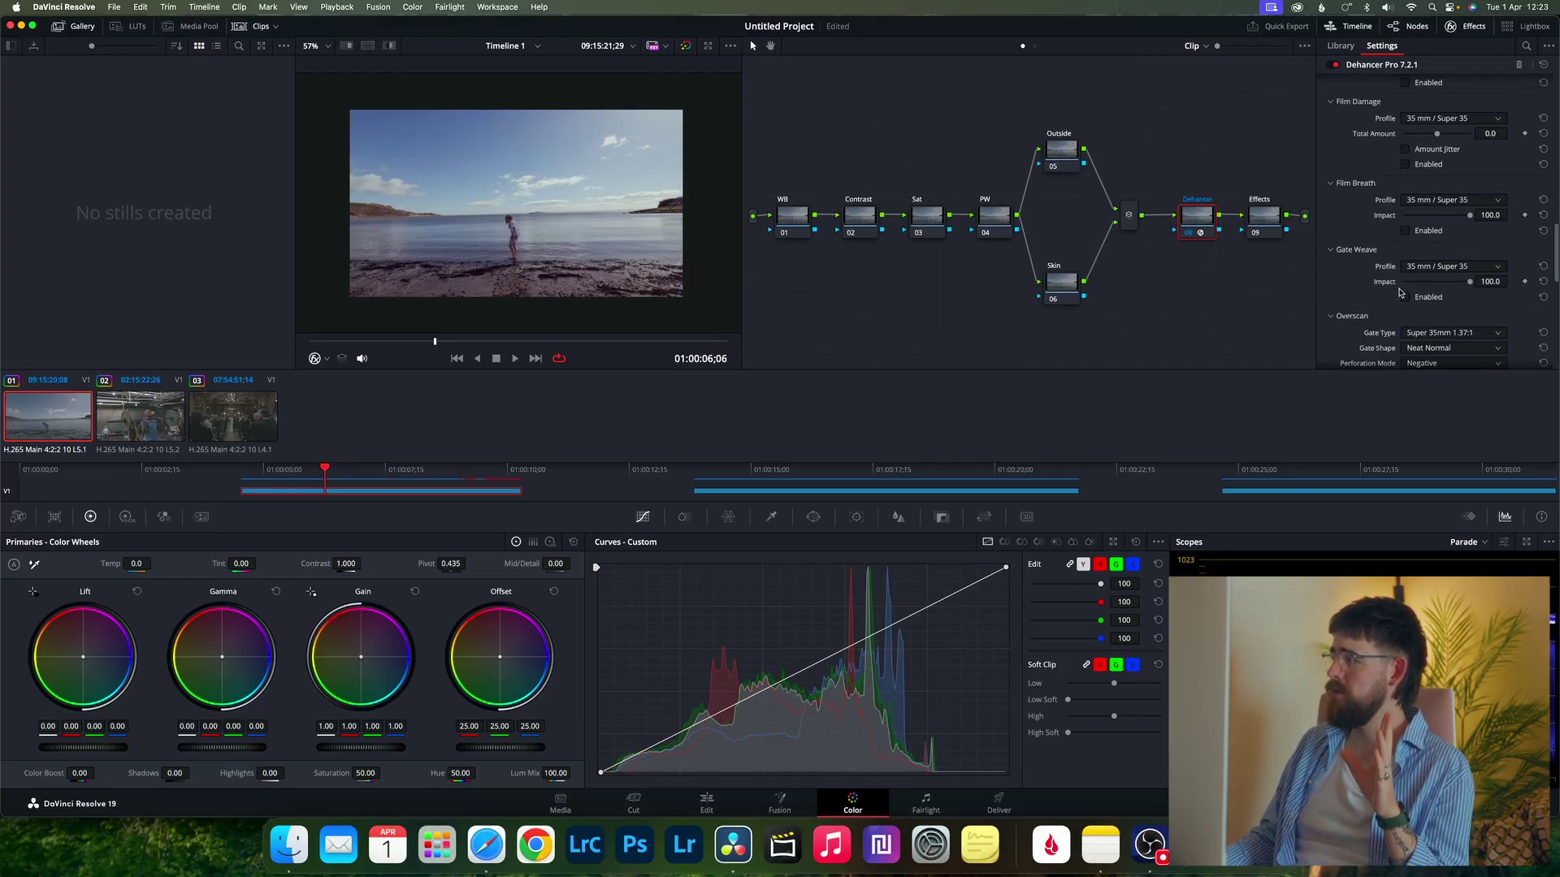
pyautogui.scroll(-5, 1408, 291)
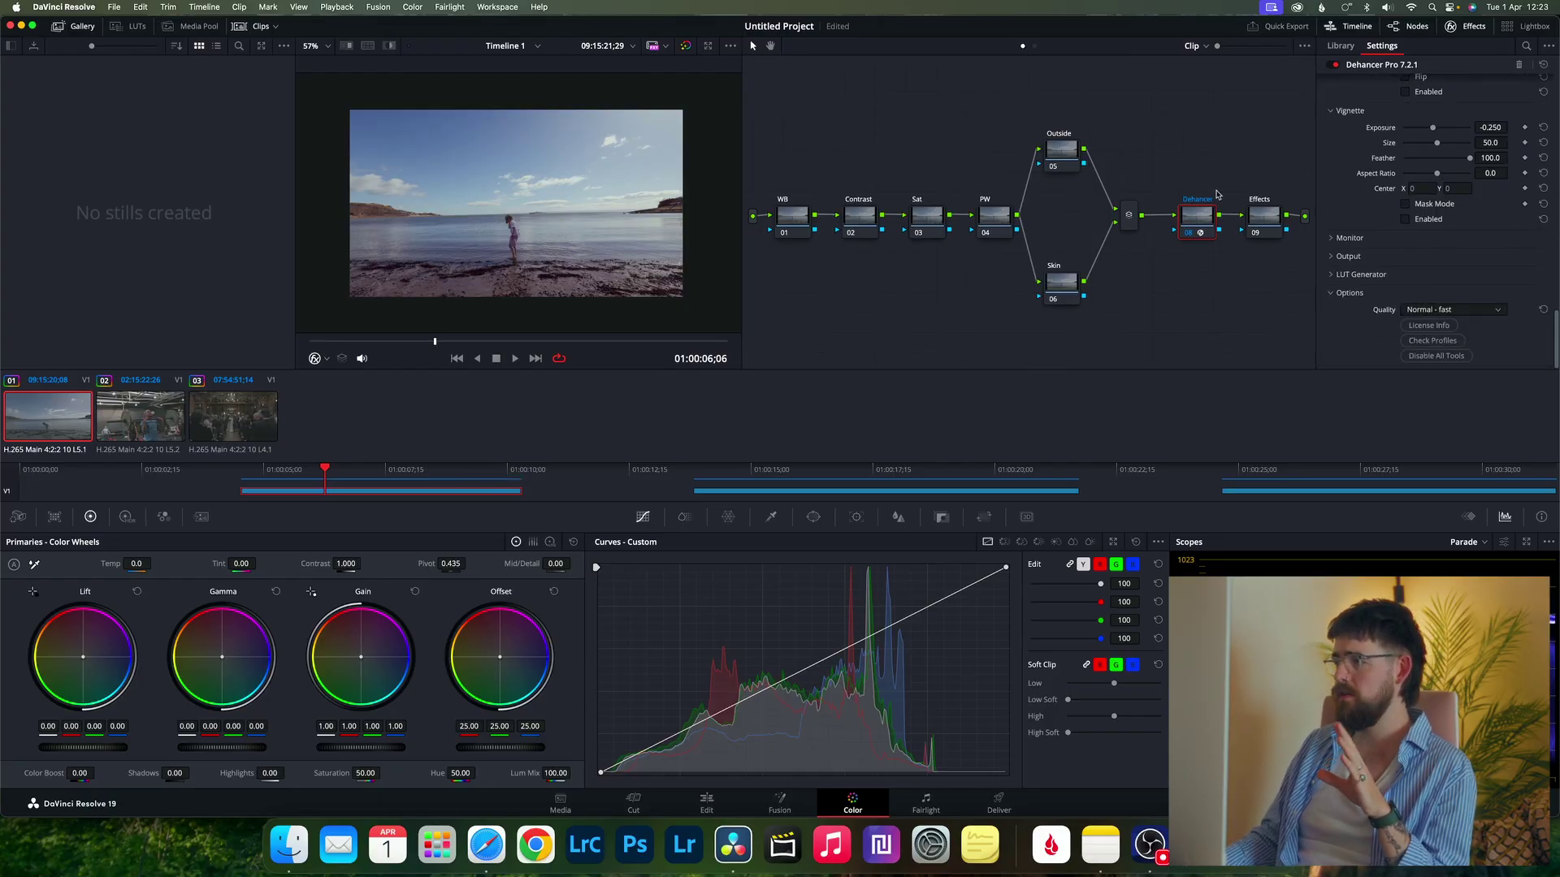
pyautogui.click(1493, 258)
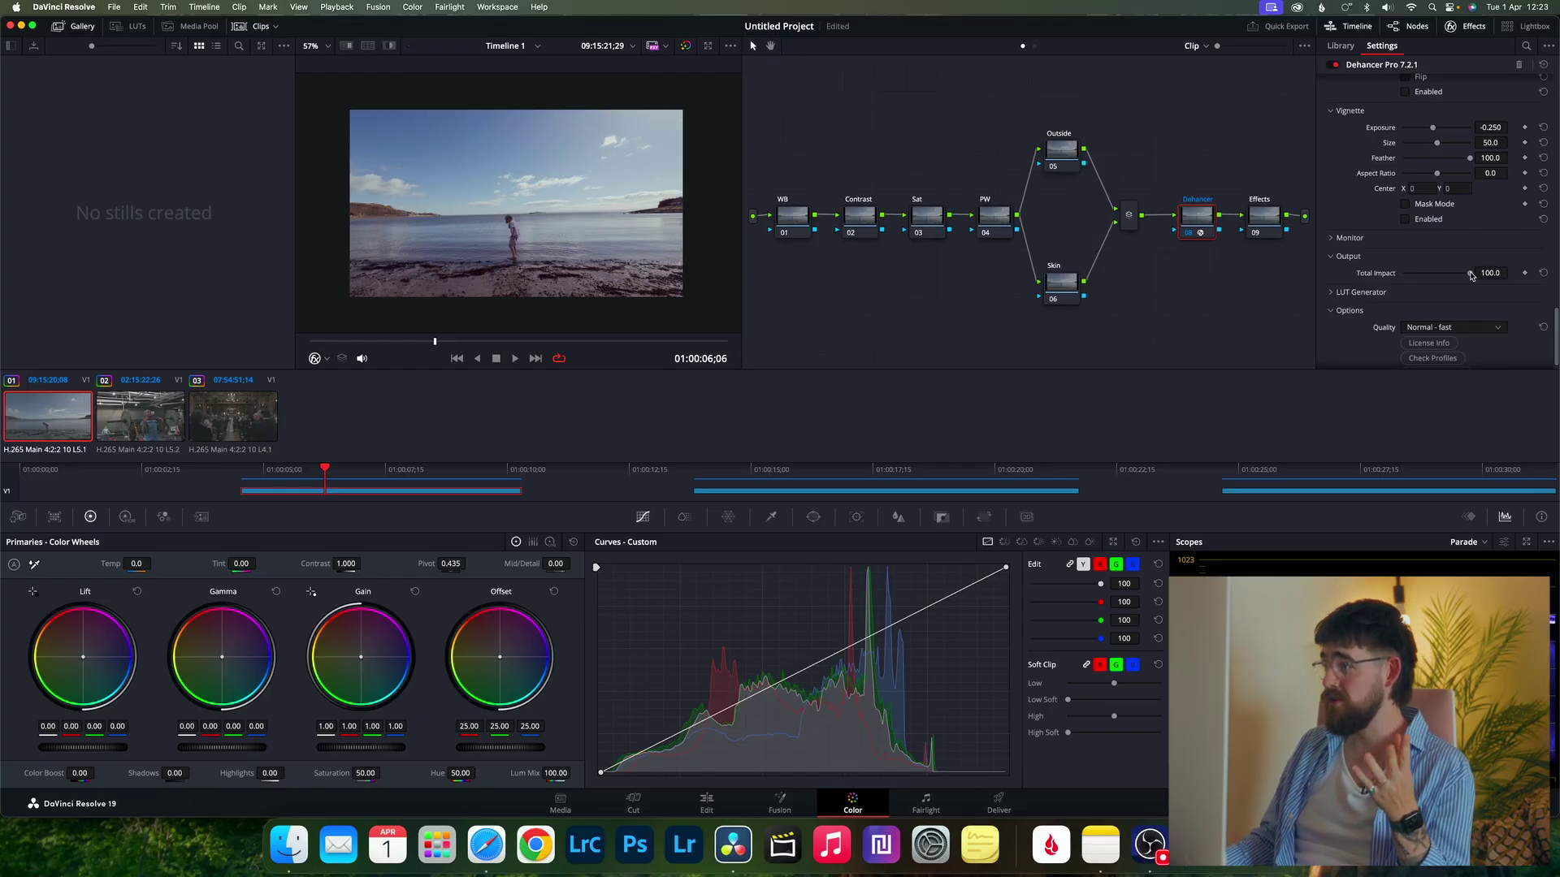
pyautogui.moveTo(1471, 277)
pyautogui.mouseDown()
pyautogui.moveTo(1440, 276)
pyautogui.moveTo(1476, 284)
pyautogui.mouseUp()
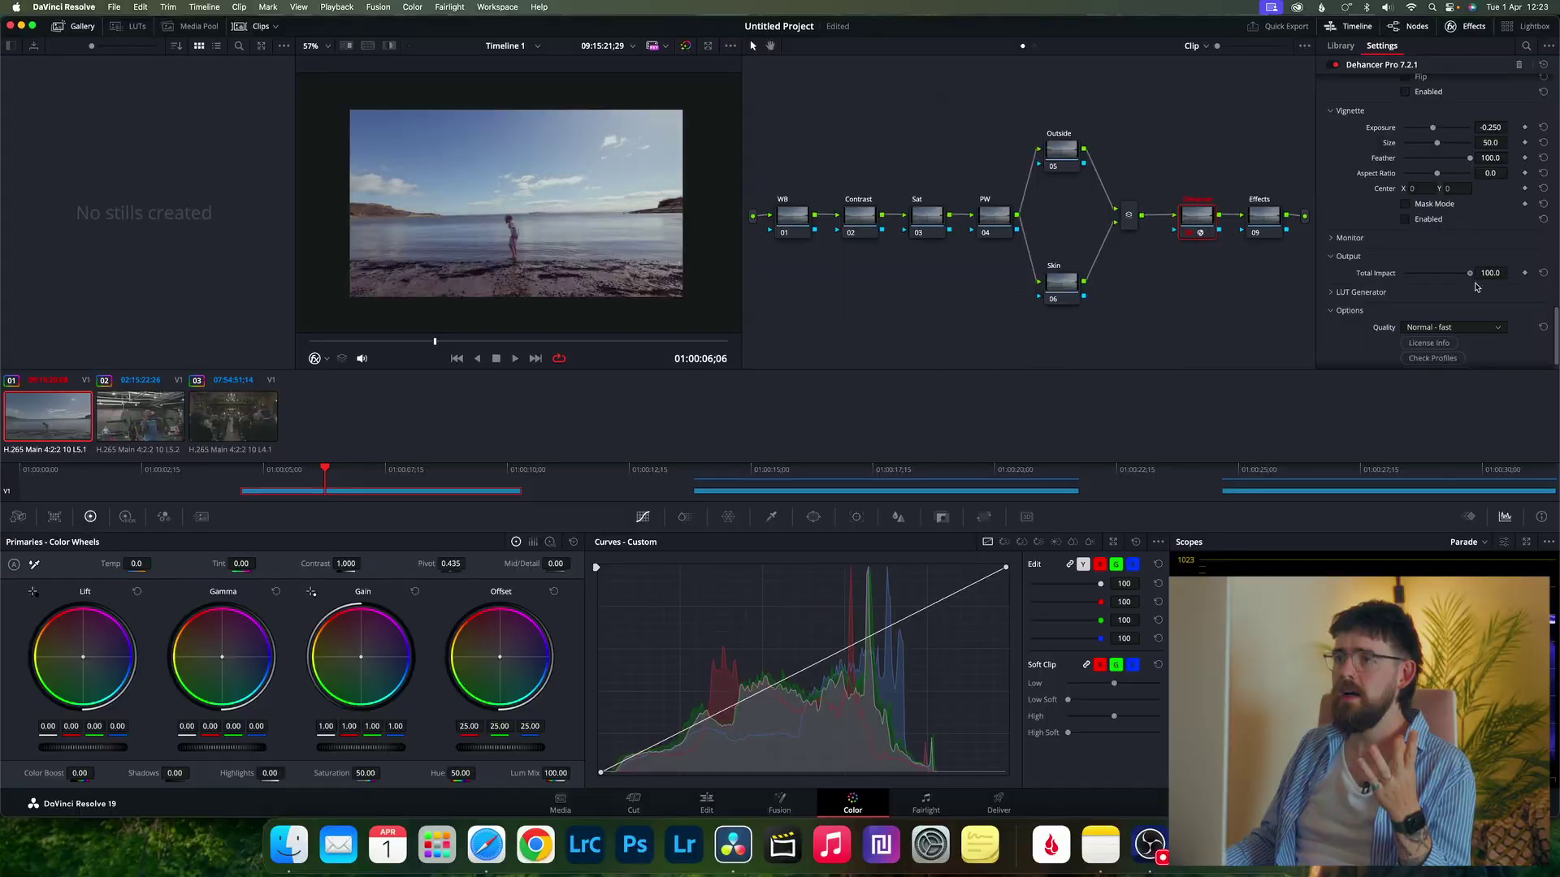
pyautogui.moveTo(1459, 286); pyautogui.dragTo(1520, 292)
pyautogui.click(1376, 261)
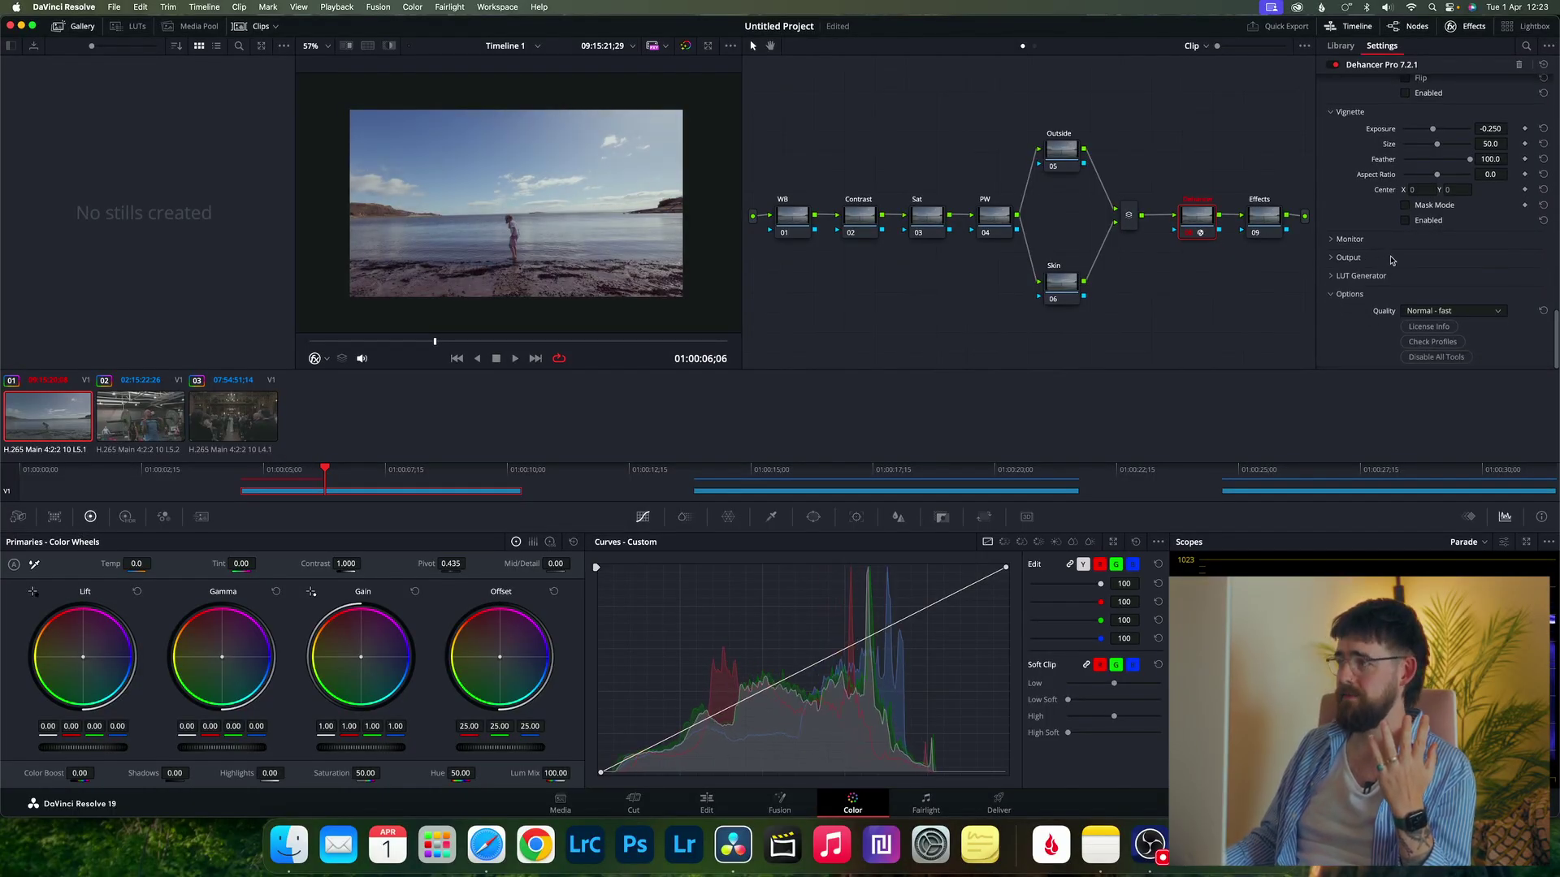
# Try warming the image by raising Dehancer's Temperature Comp. to about 61.5
pyautogui.scroll(3, 500, 250)
pyautogui.scroll(1, 500, 249)
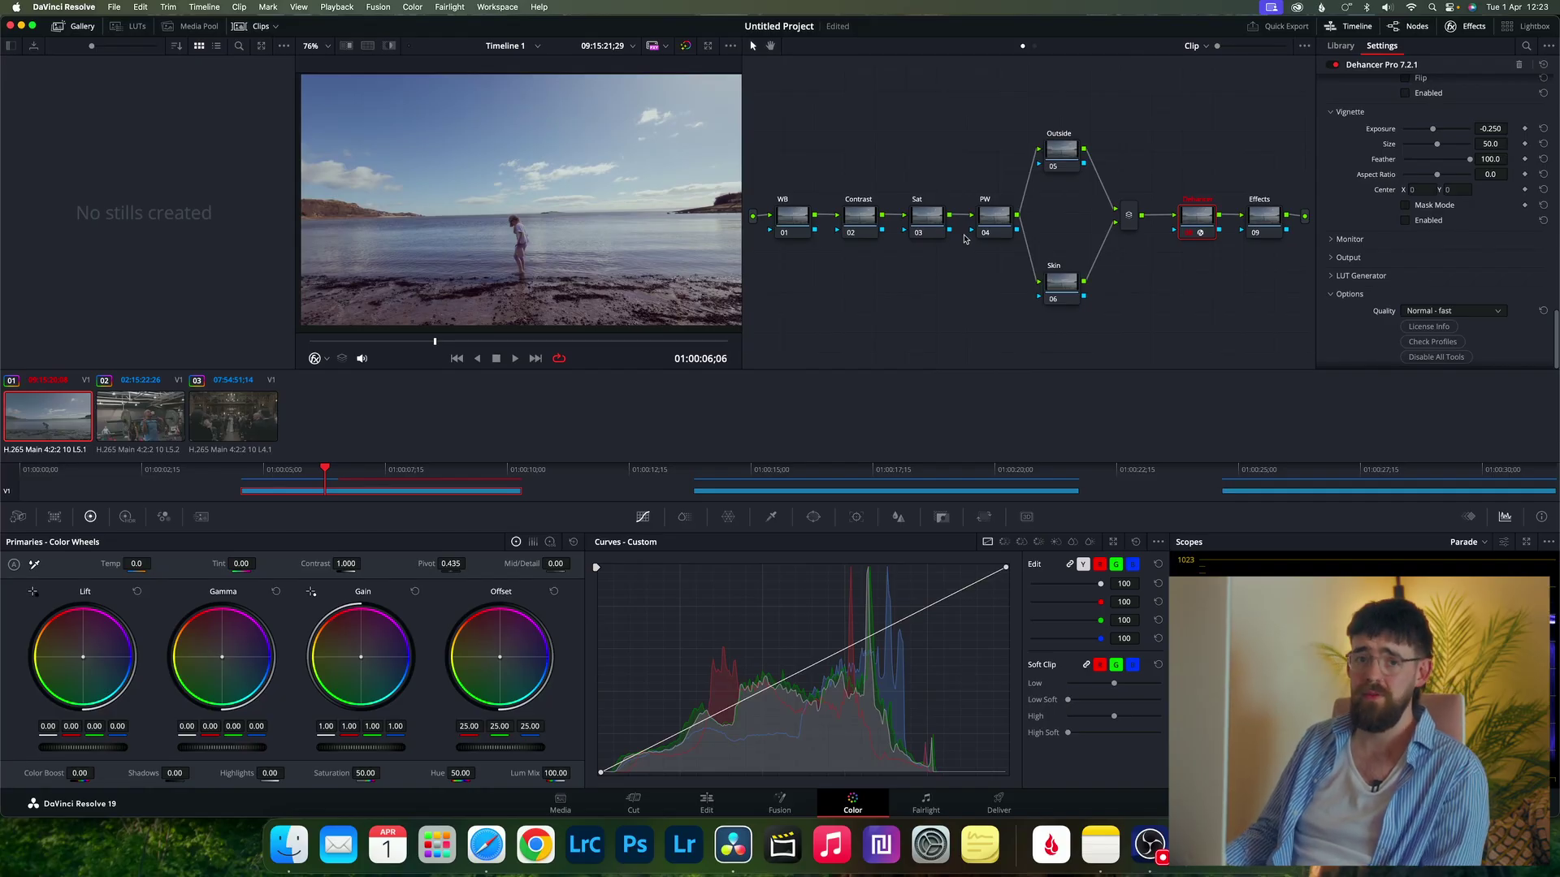
pyautogui.scroll(5, 1478, 219)
pyautogui.moveTo(1437, 181); pyautogui.dragTo(1457, 182)
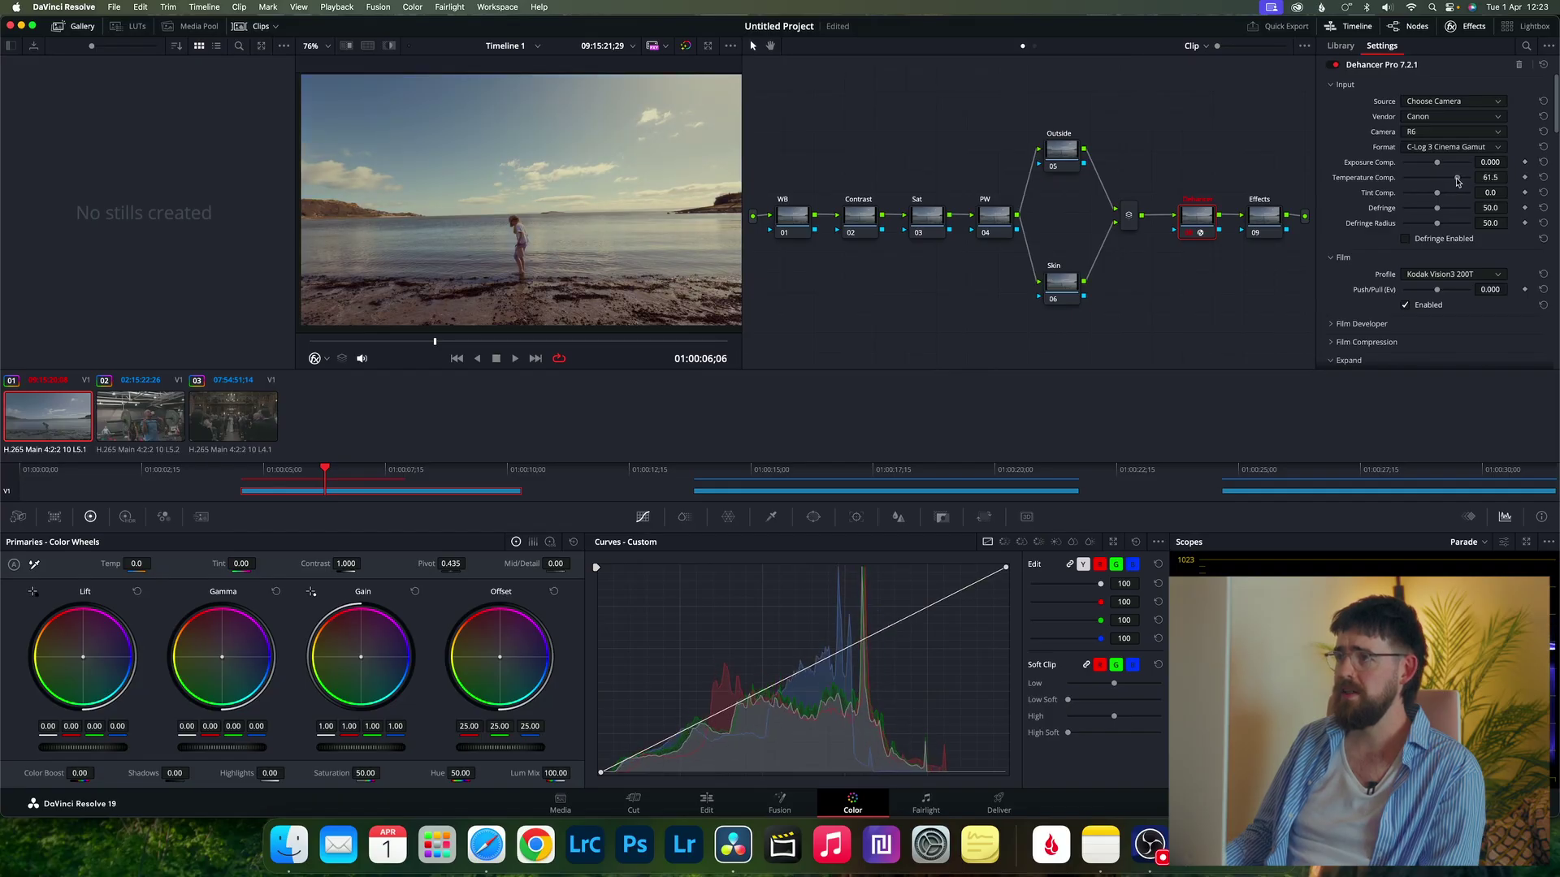
# Try reducing Dehancer's Total Impact in the Output settings to about 54.2
pyautogui.scroll(-5, 1472, 202)
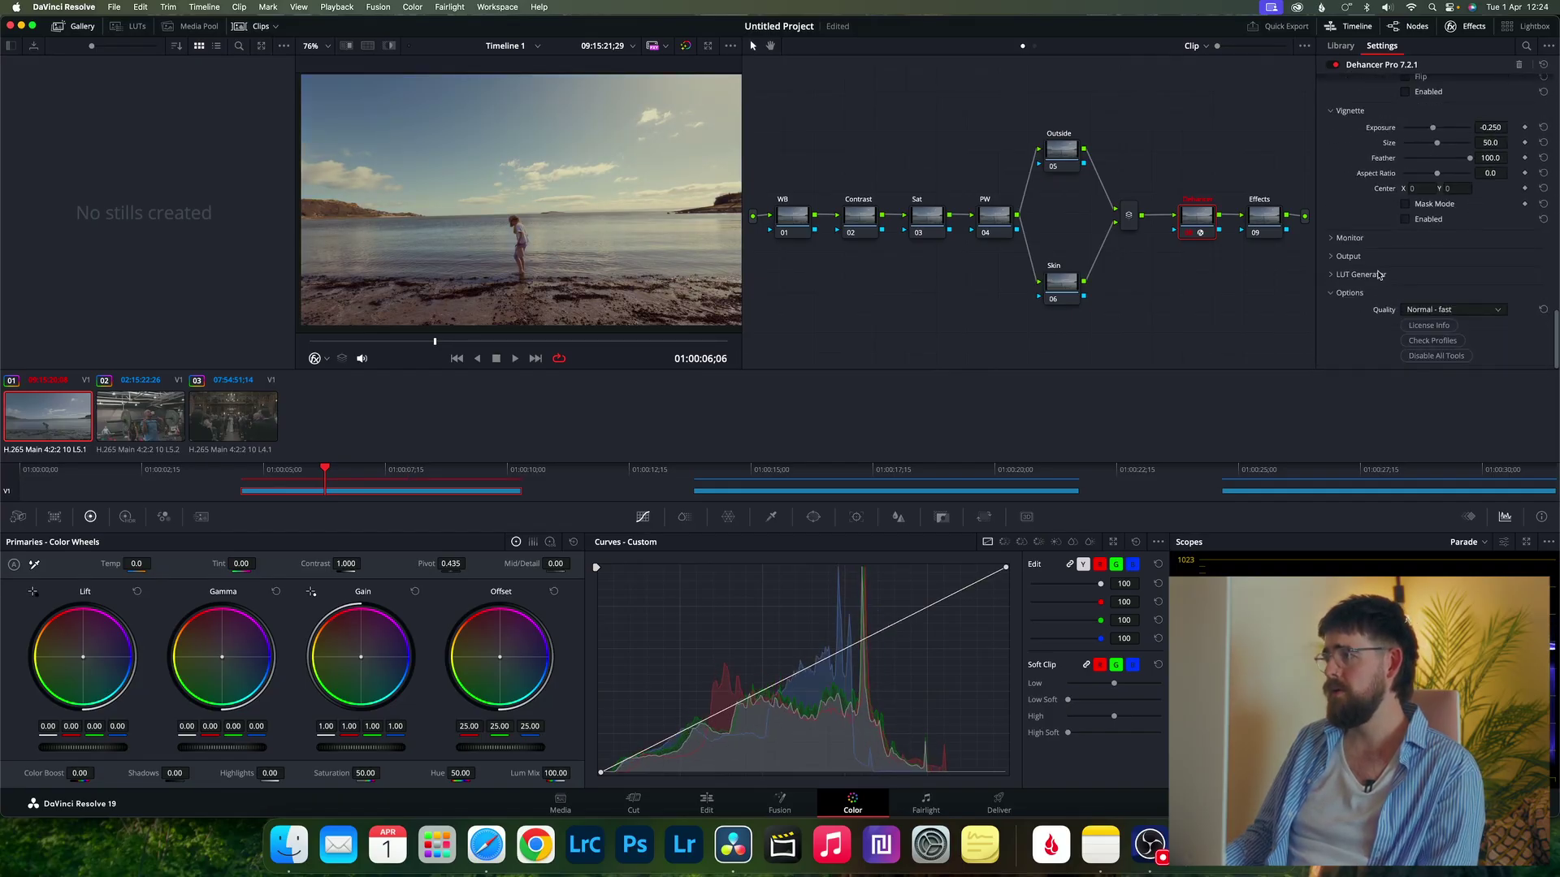
pyautogui.click(1370, 257)
pyautogui.moveTo(1468, 273); pyautogui.dragTo(1451, 275)
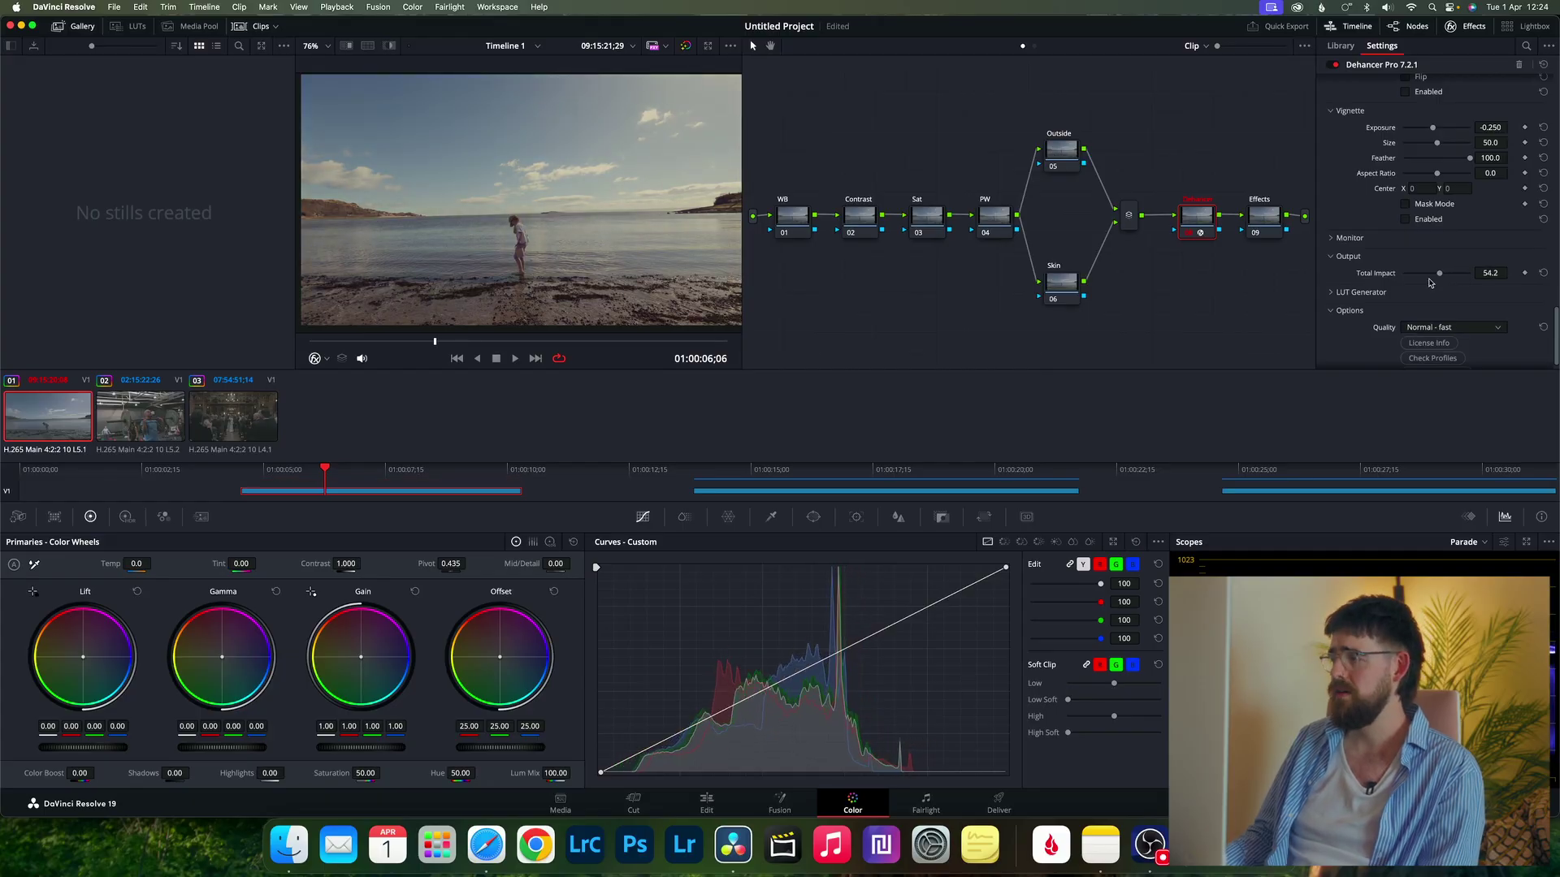
# On the WB node, warm the beach clip to a Temp of about 350 and raise its Tint slightly
pyautogui.click(792, 215)
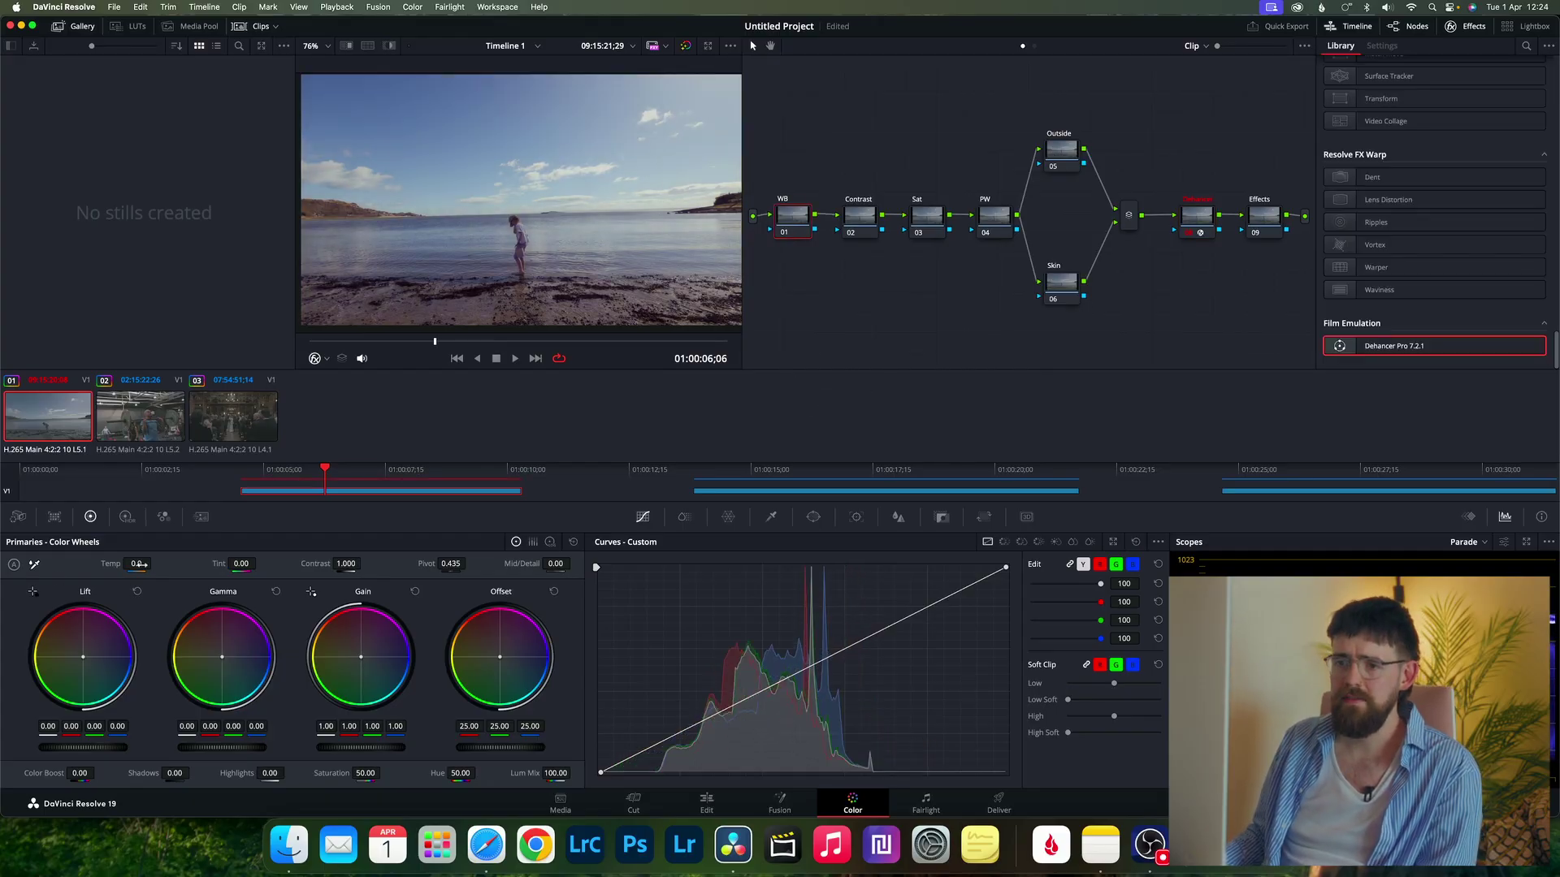
pyautogui.moveTo(143, 565); pyautogui.dragTo(154, 563)
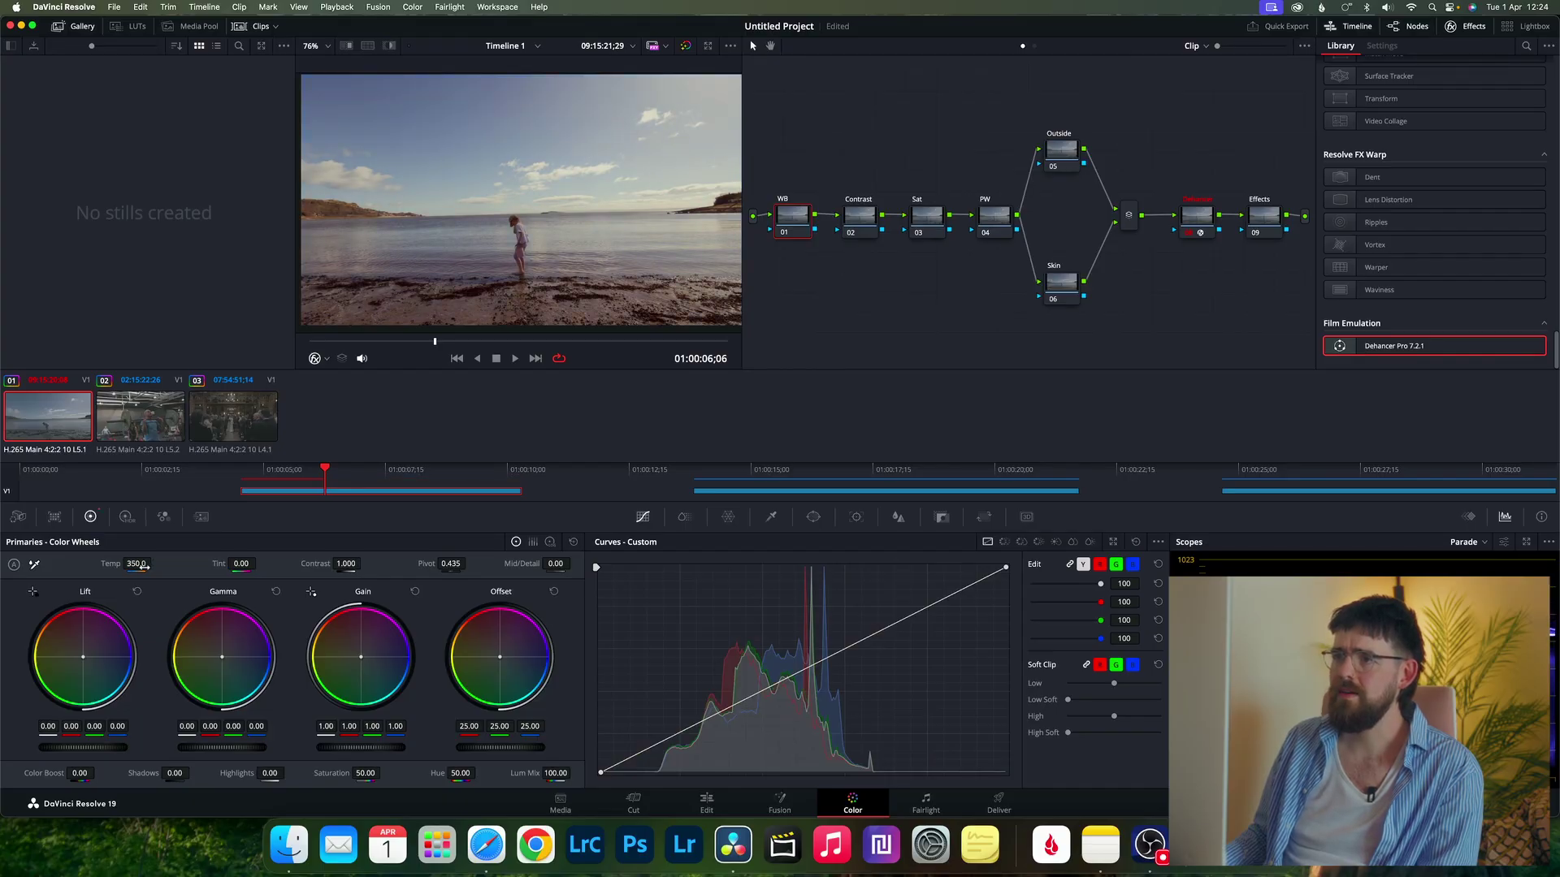
pyautogui.moveTo(245, 563); pyautogui.dragTo(259, 564)
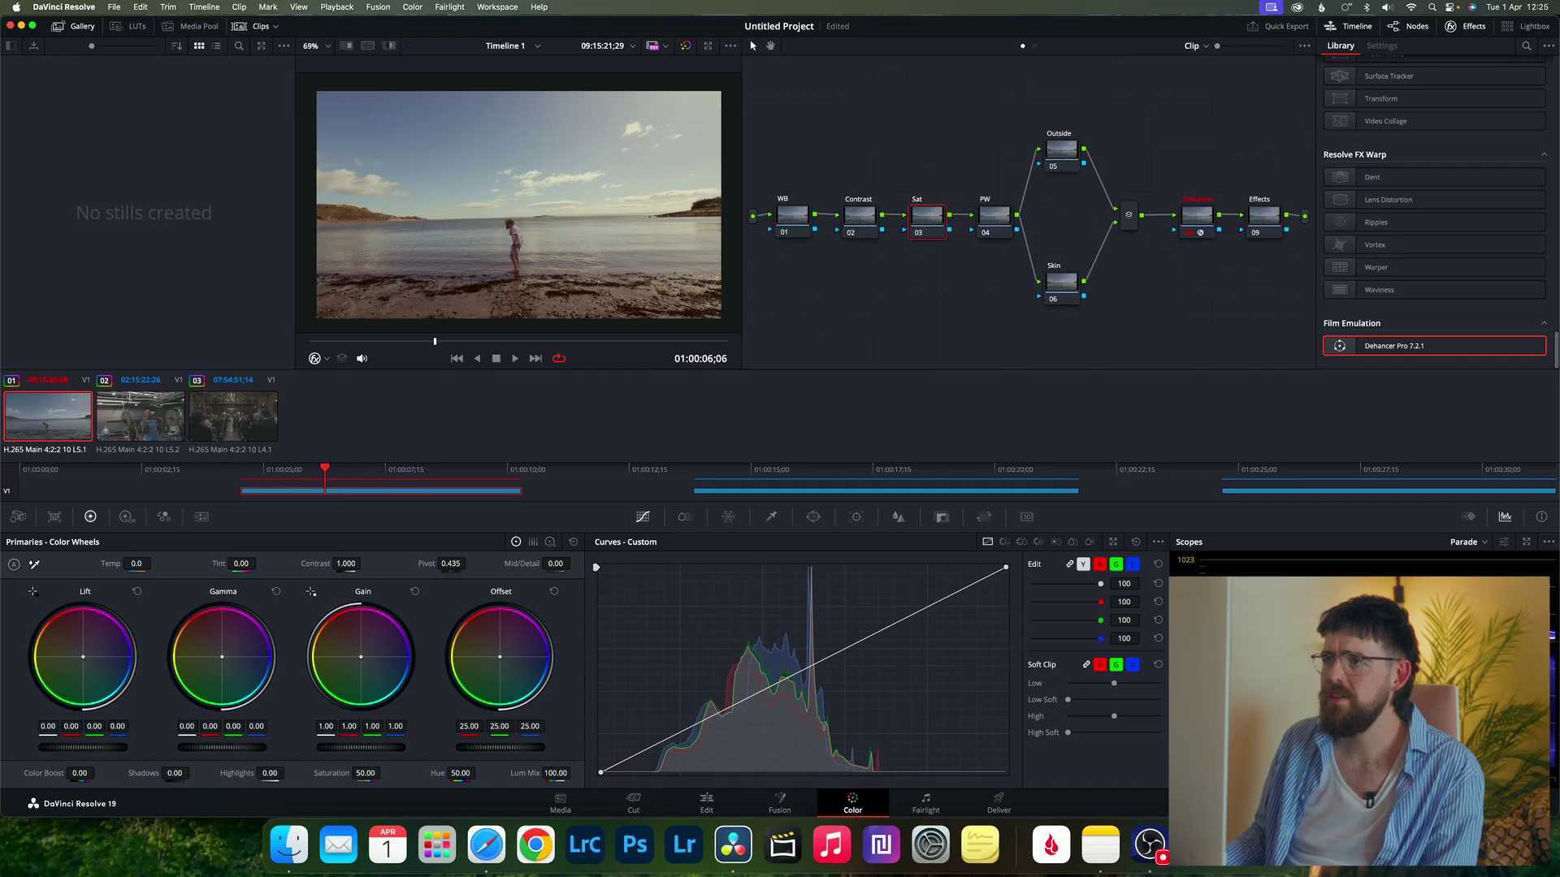
# On the Sat node, sample the sky's blue for the Hue Vs Hue curve and shift that hue slightly
pyautogui.click(1004, 541)
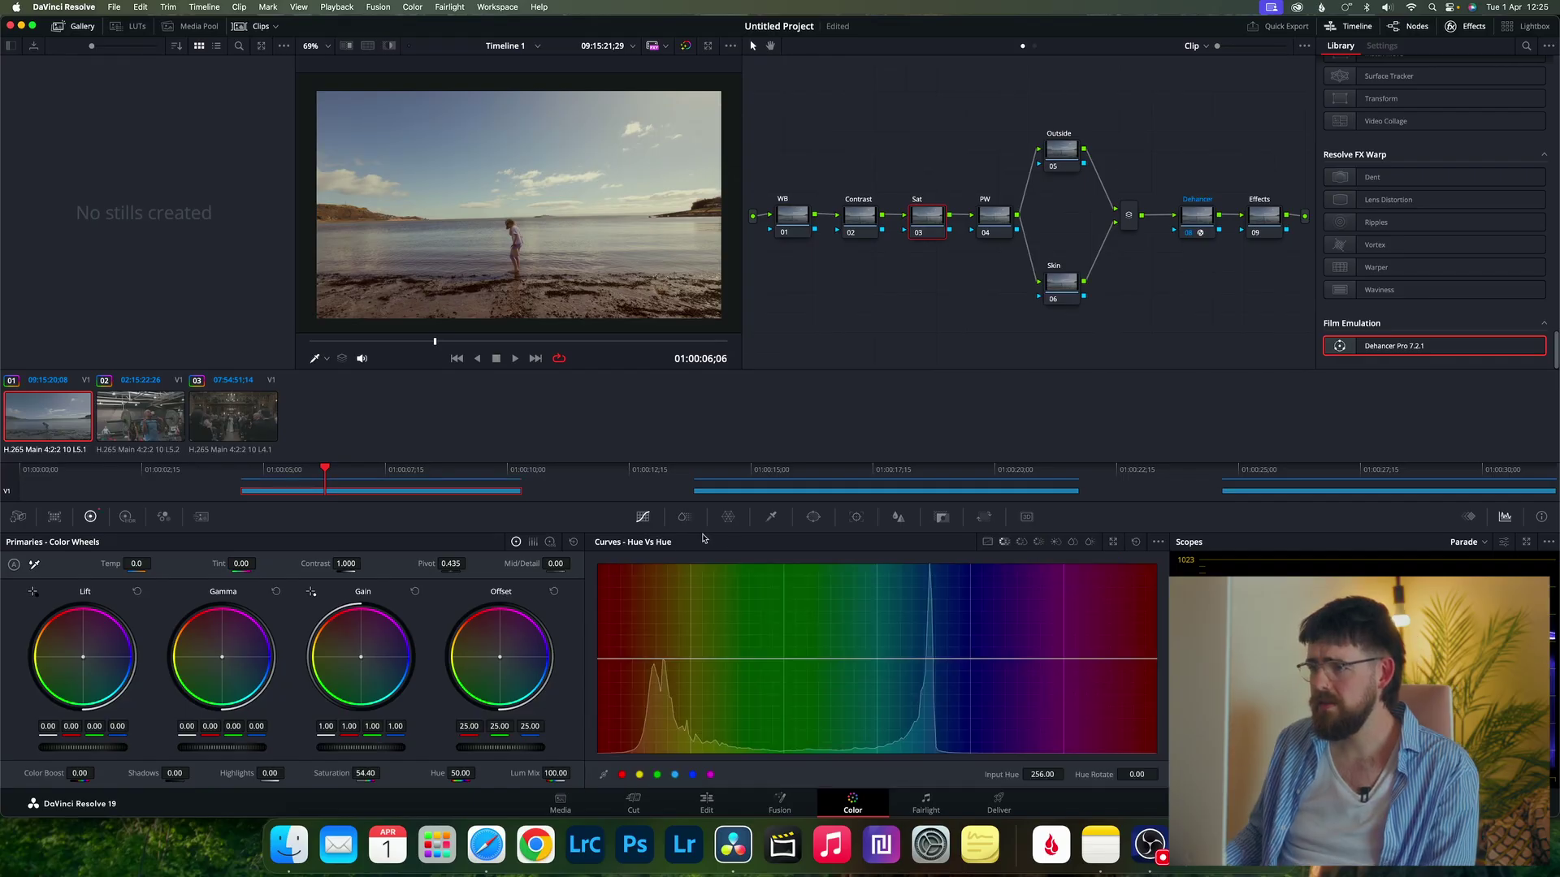
pyautogui.click(433, 127)
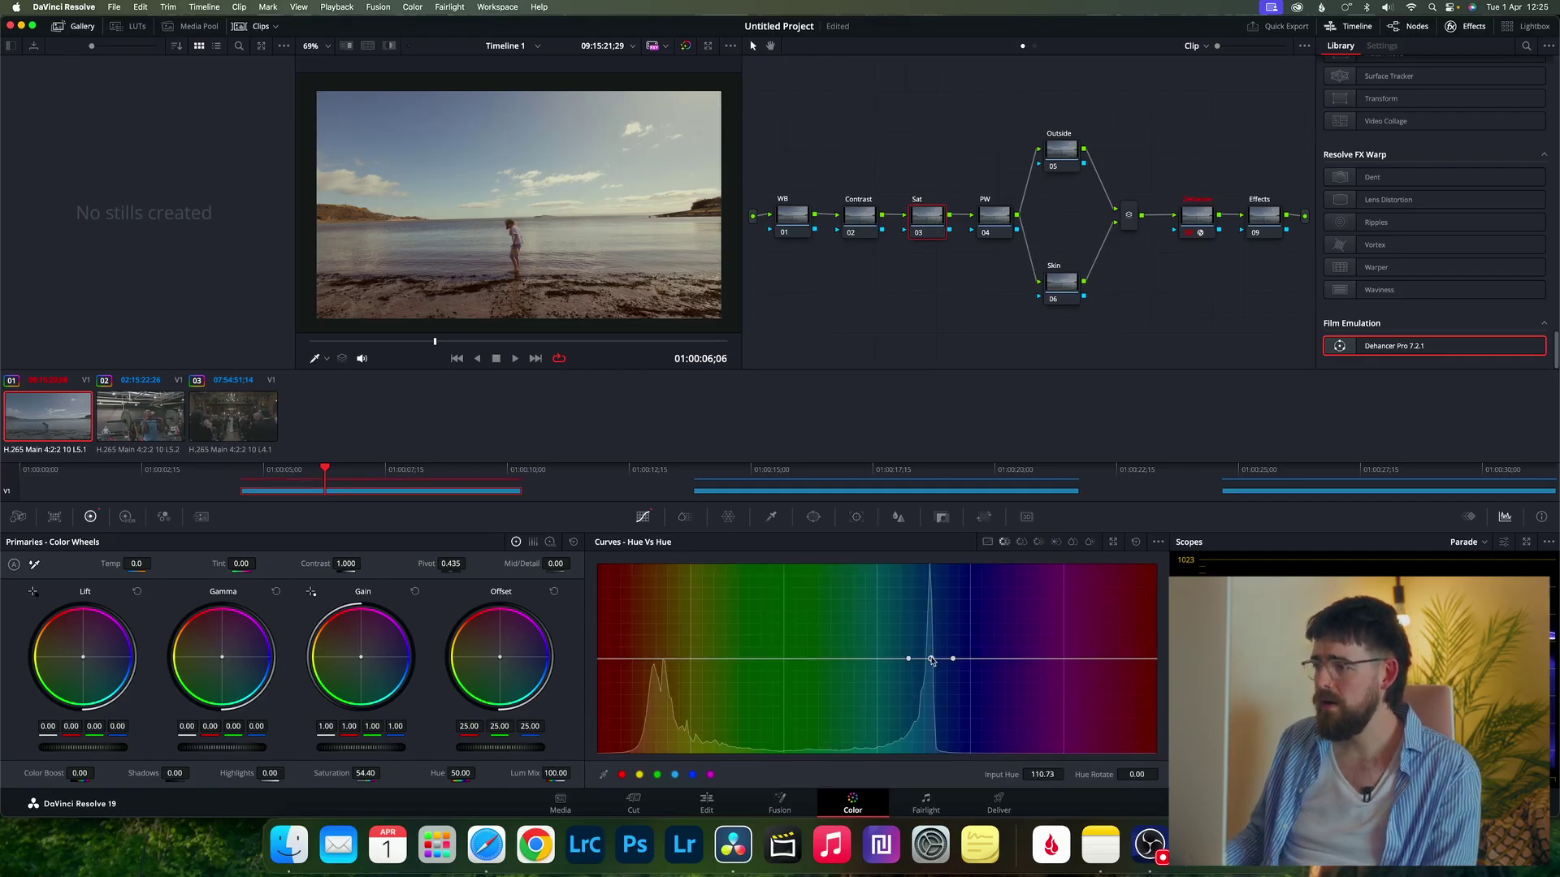
pyautogui.moveTo(932, 658); pyautogui.dragTo(932, 655)
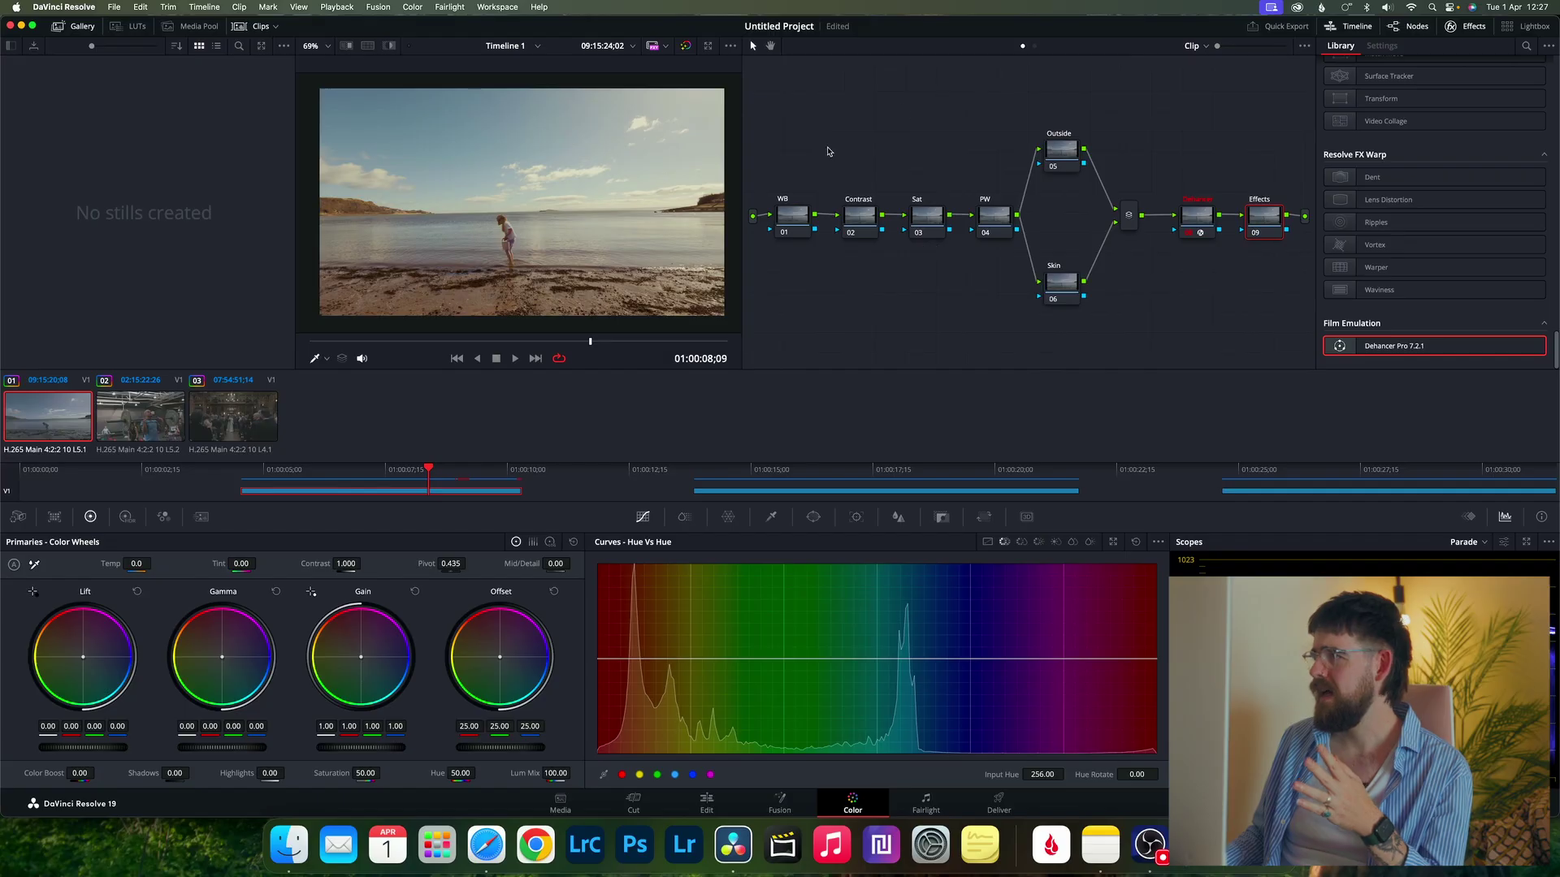
# Apply Dehancer Pro to the beach clip's Effects node and disable all of its tools
pyautogui.moveTo(1387, 346); pyautogui.dragTo(1265, 230)
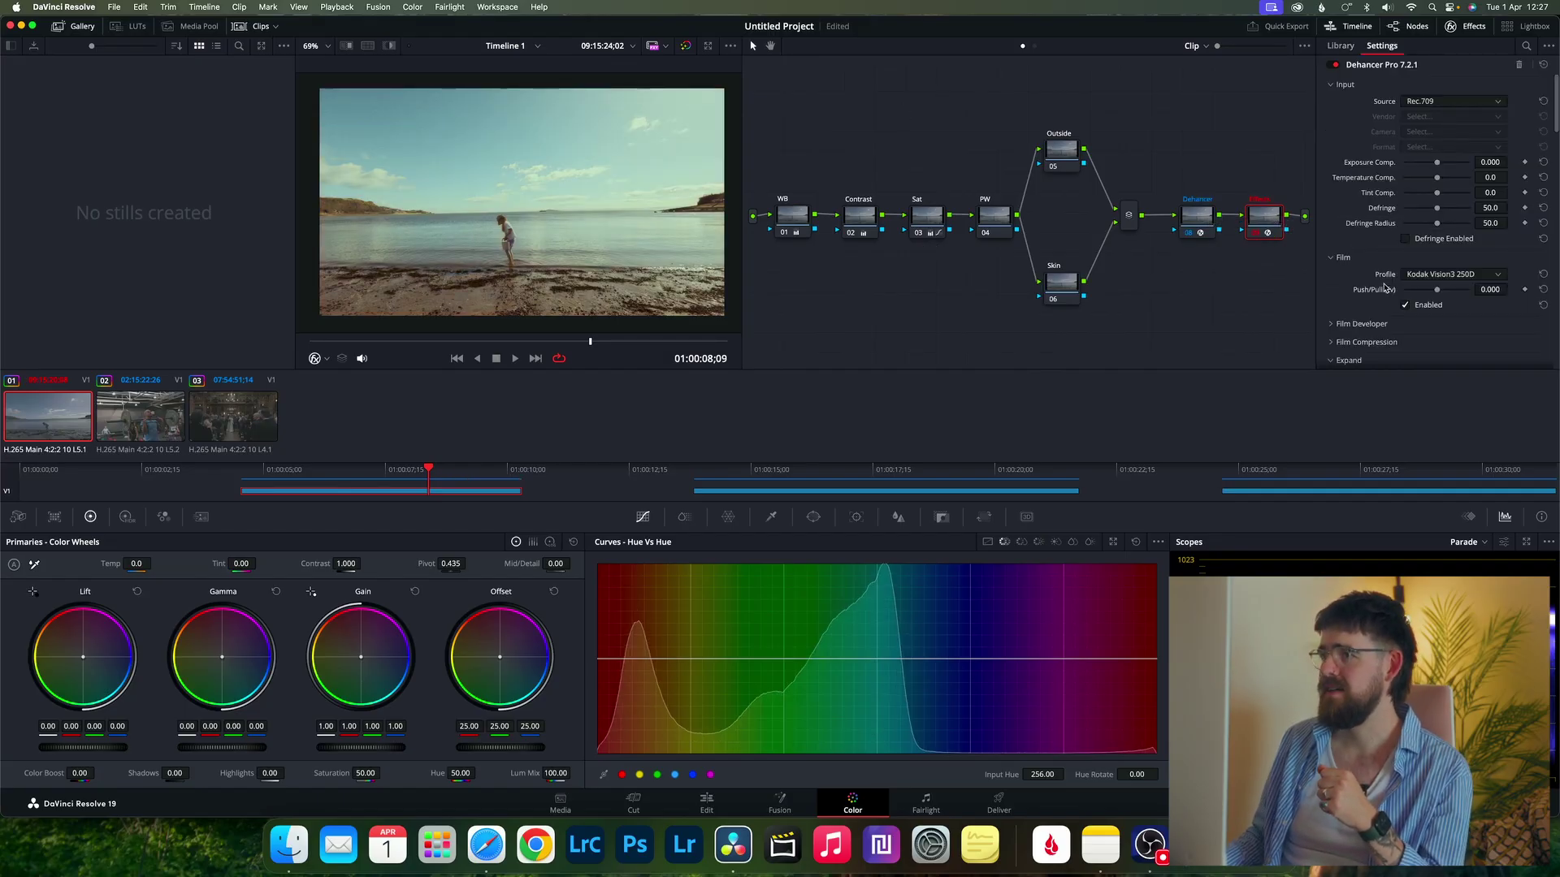
pyautogui.scroll(-10, 1450, 307)
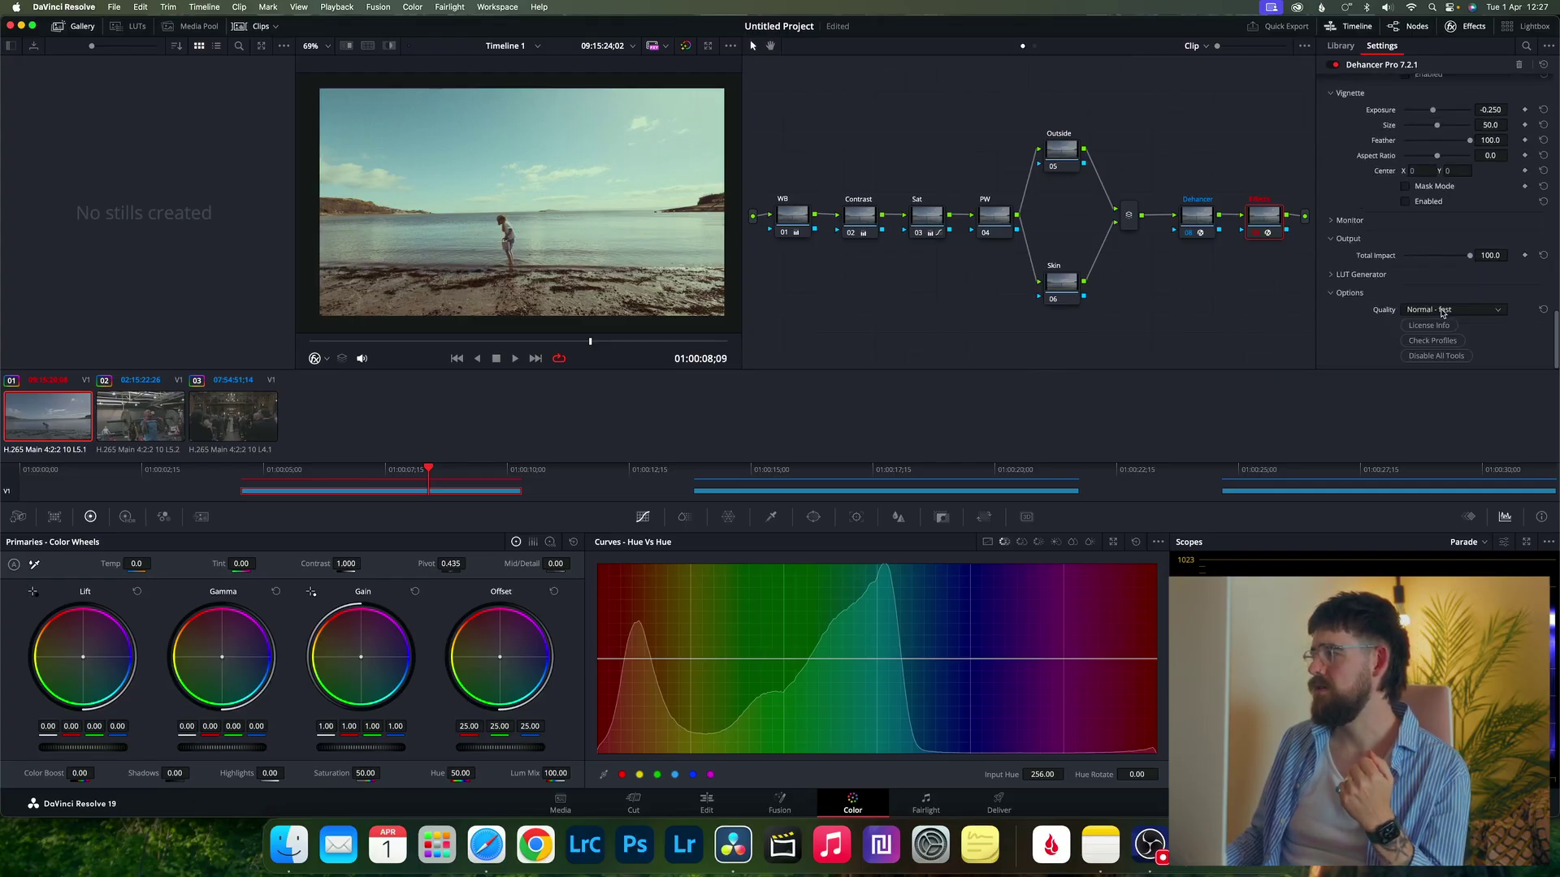
pyautogui.click(1440, 355)
pyautogui.scroll(6, 1454, 309)
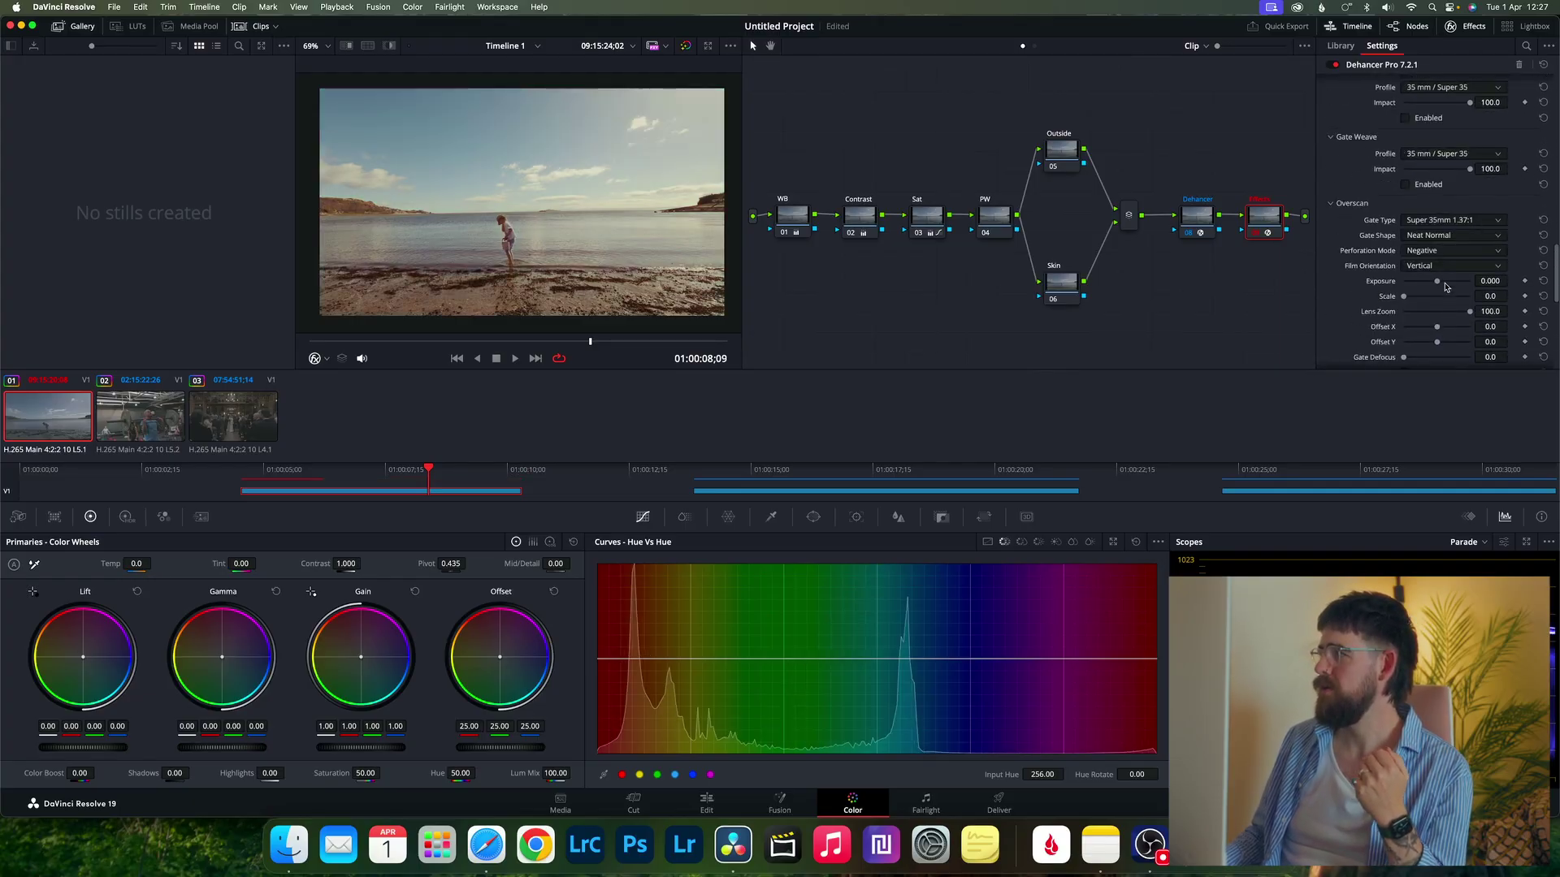
# Enable Dehancer's Halation and Bloom tools on the Effects node
pyautogui.scroll(1, 1468, 289)
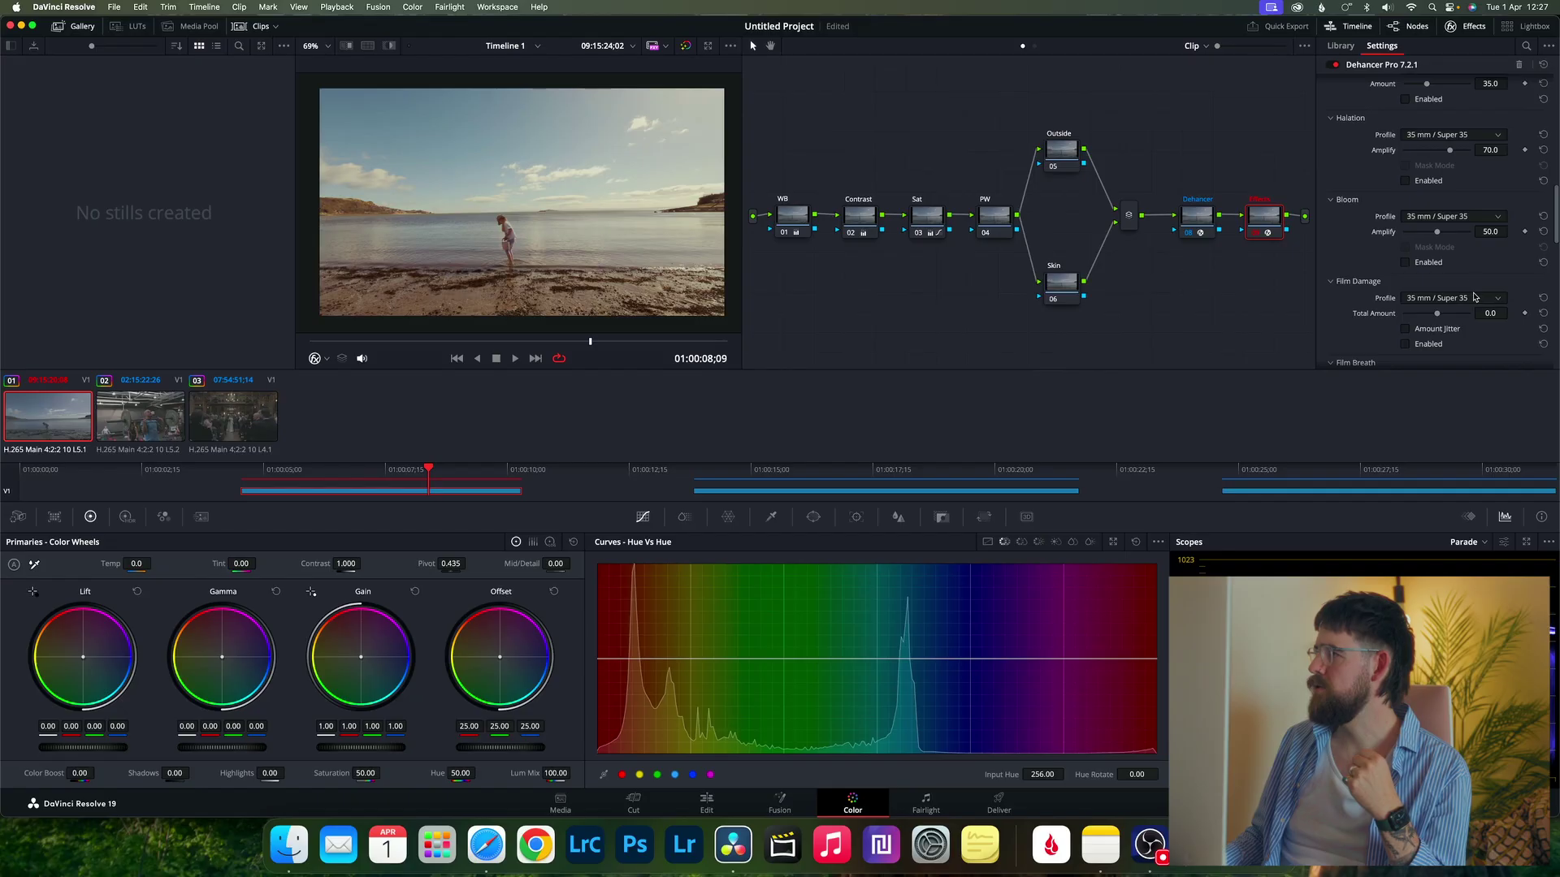
pyautogui.click(1405, 181)
pyautogui.click(1405, 263)
pyautogui.scroll(1, 1435, 265)
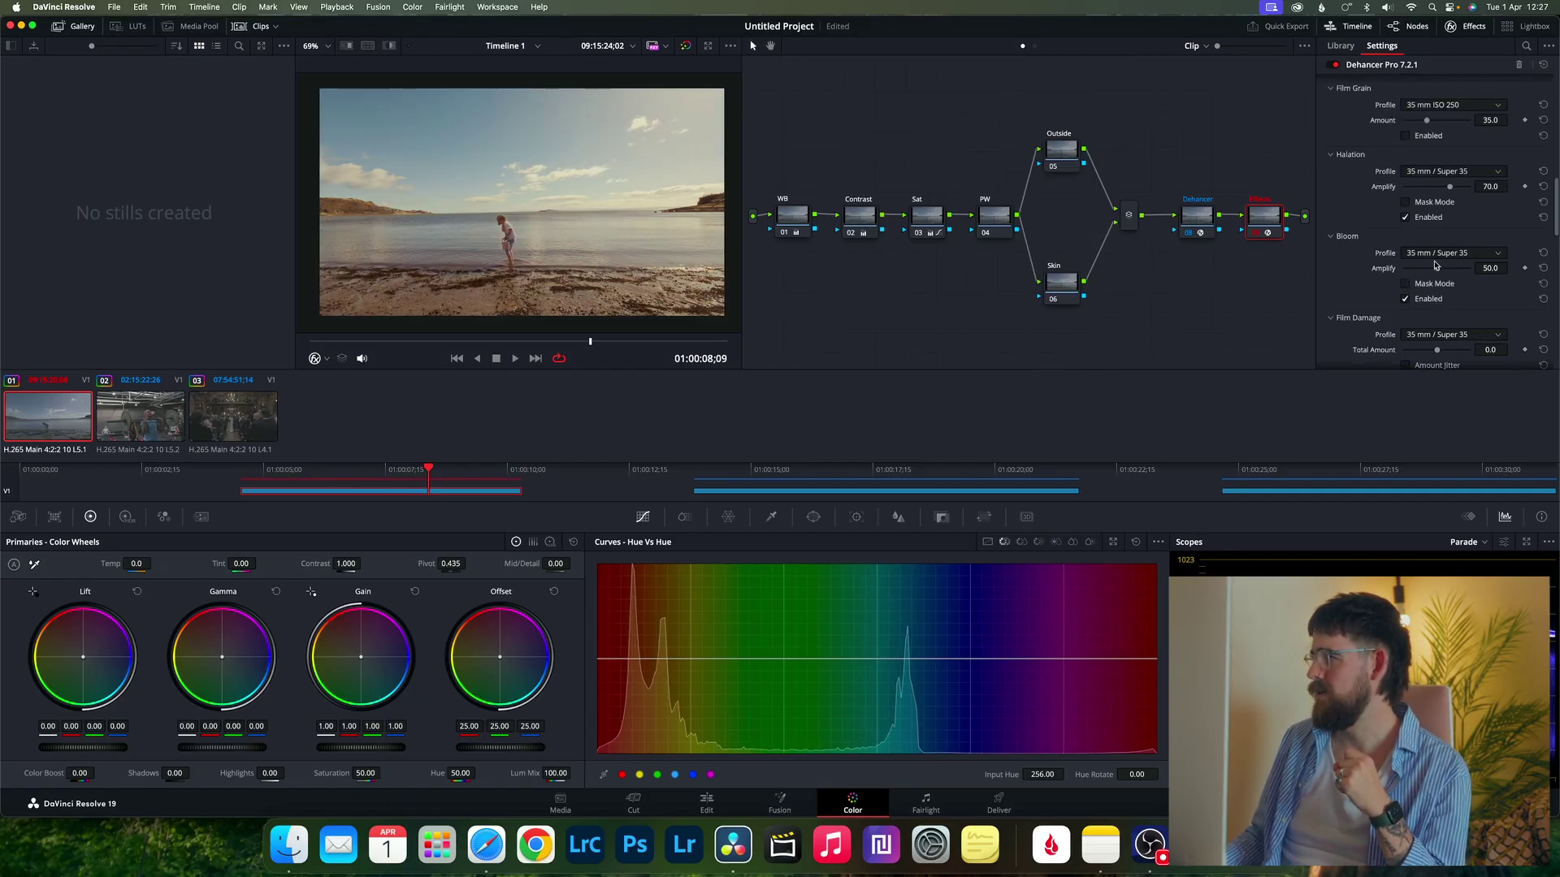
# Try the Custom profile for Halation, and reset the profile to its default
pyautogui.click(1435, 176)
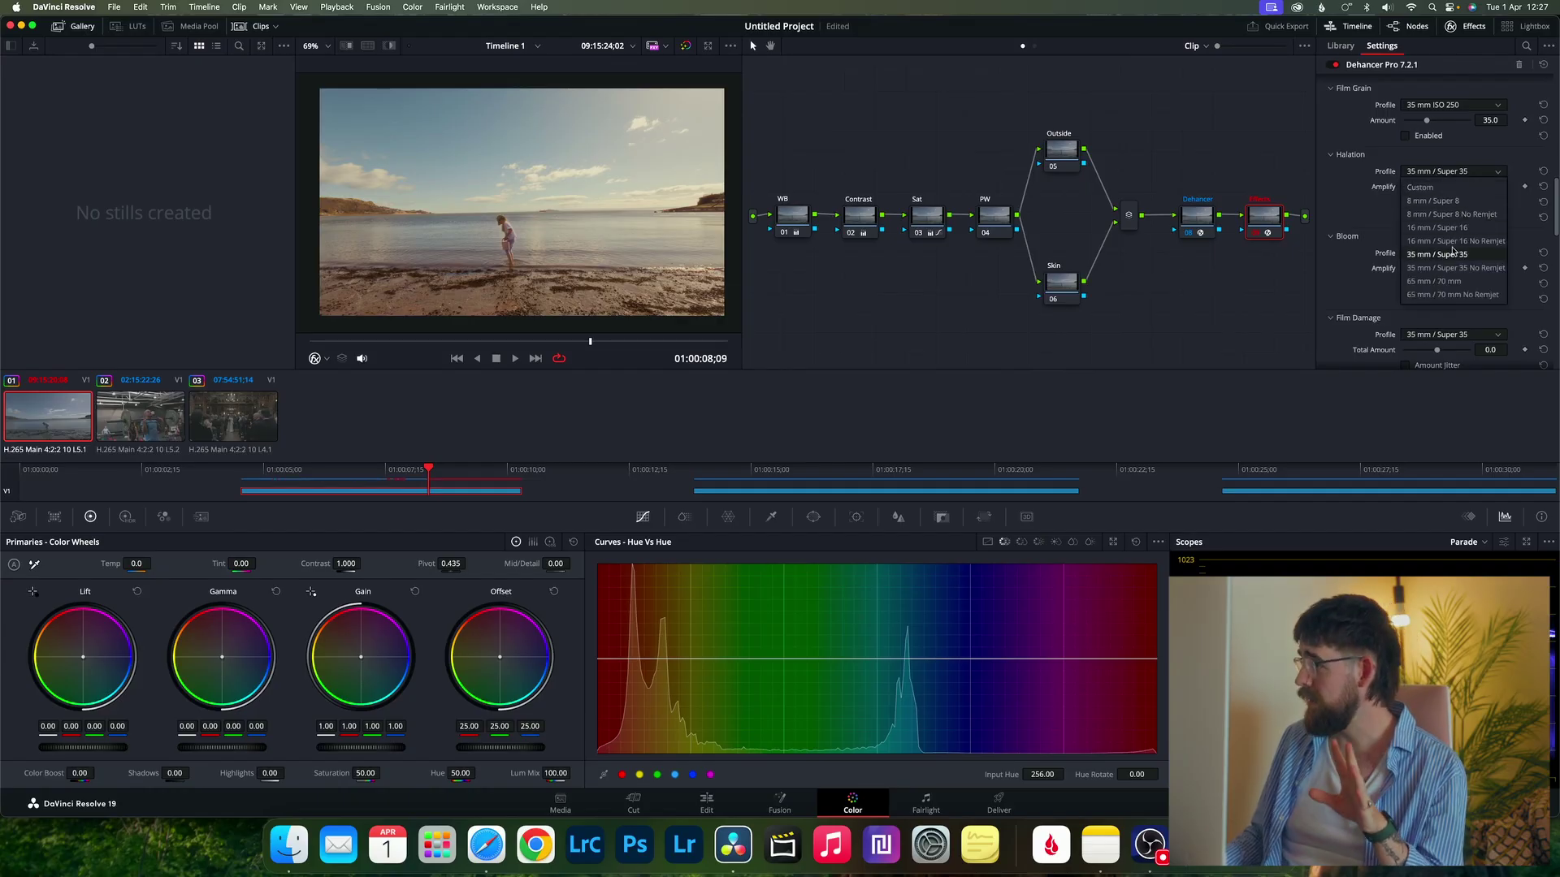
pyautogui.click(1441, 188)
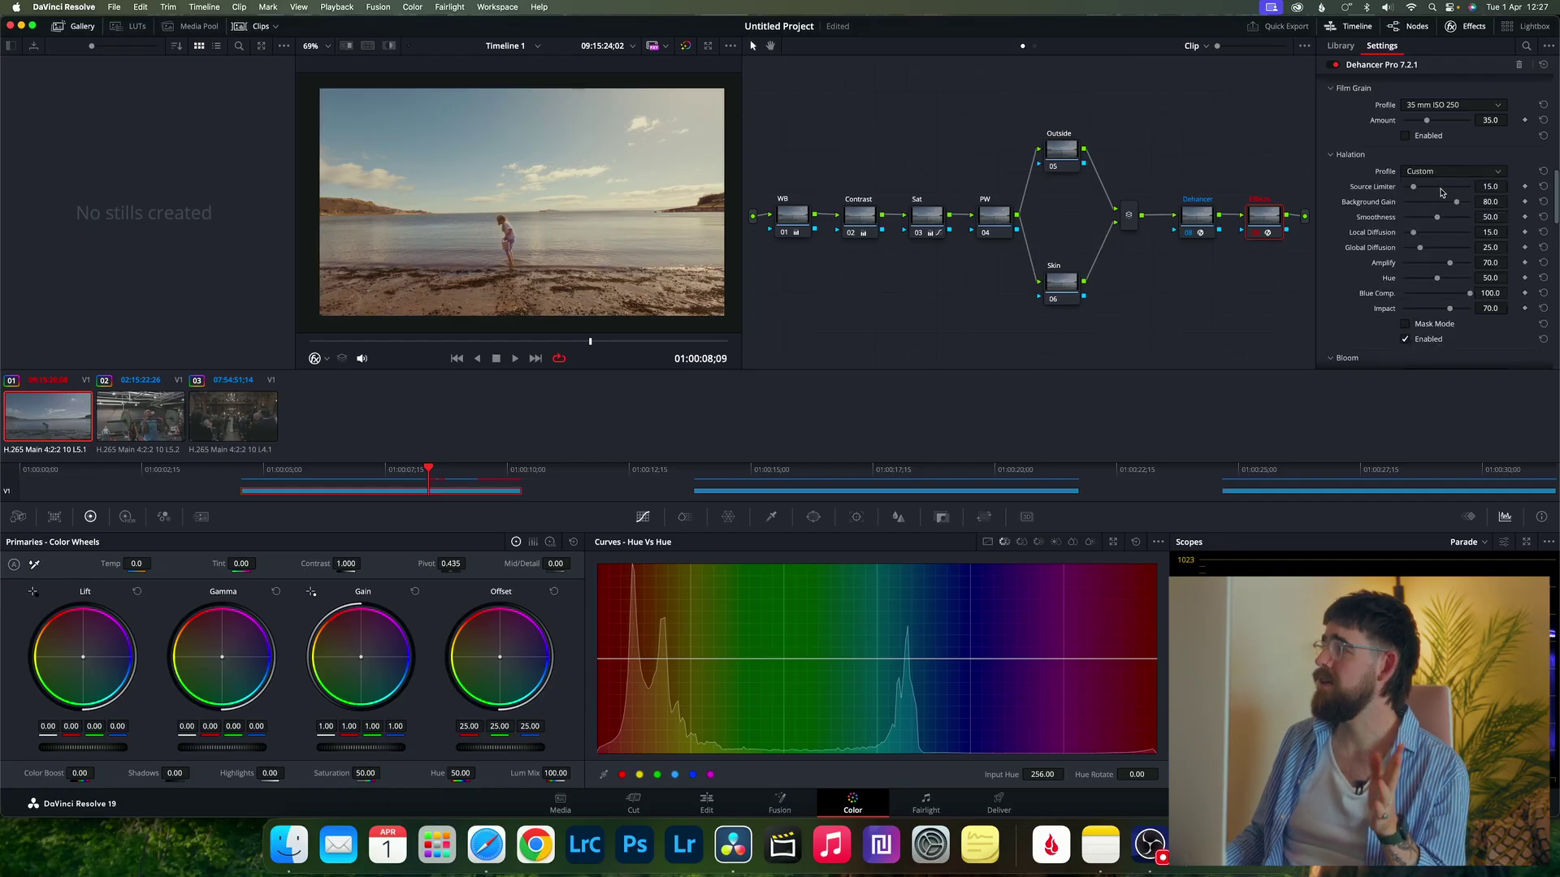
pyautogui.click(1448, 176)
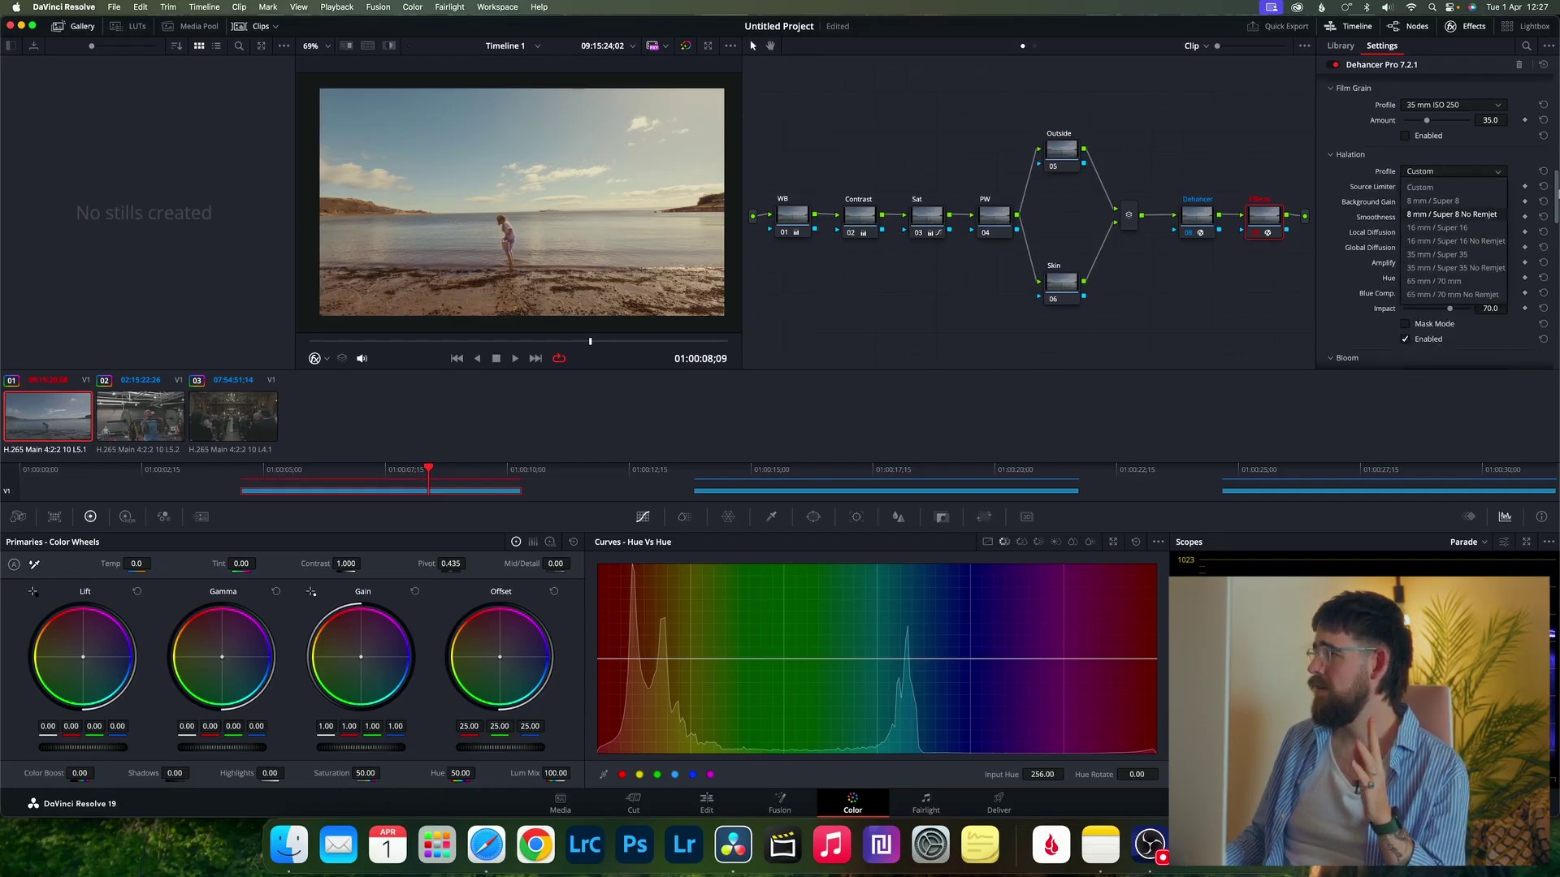
pyautogui.click(1533, 172)
pyautogui.click(1542, 172)
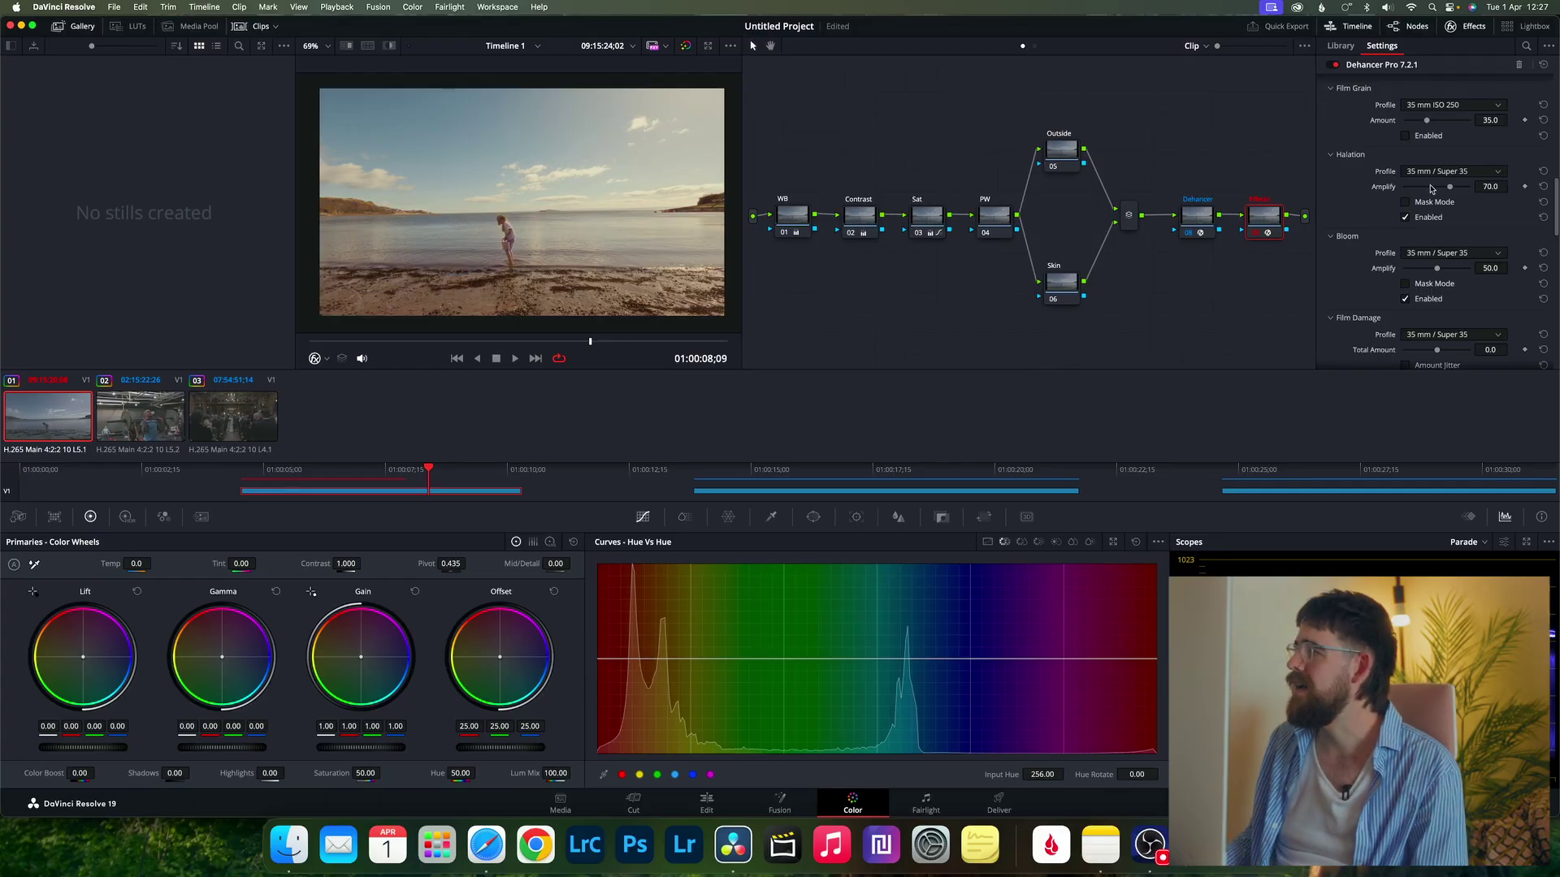
# Reduce Halation's Amplify to about 48.6 and raise Bloom's Amplify
pyautogui.moveTo(1439, 190)
pyautogui.mouseDown()
pyautogui.moveTo(1413, 191)
pyautogui.moveTo(1485, 199)
pyautogui.moveTo(1434, 207)
pyautogui.mouseUp()
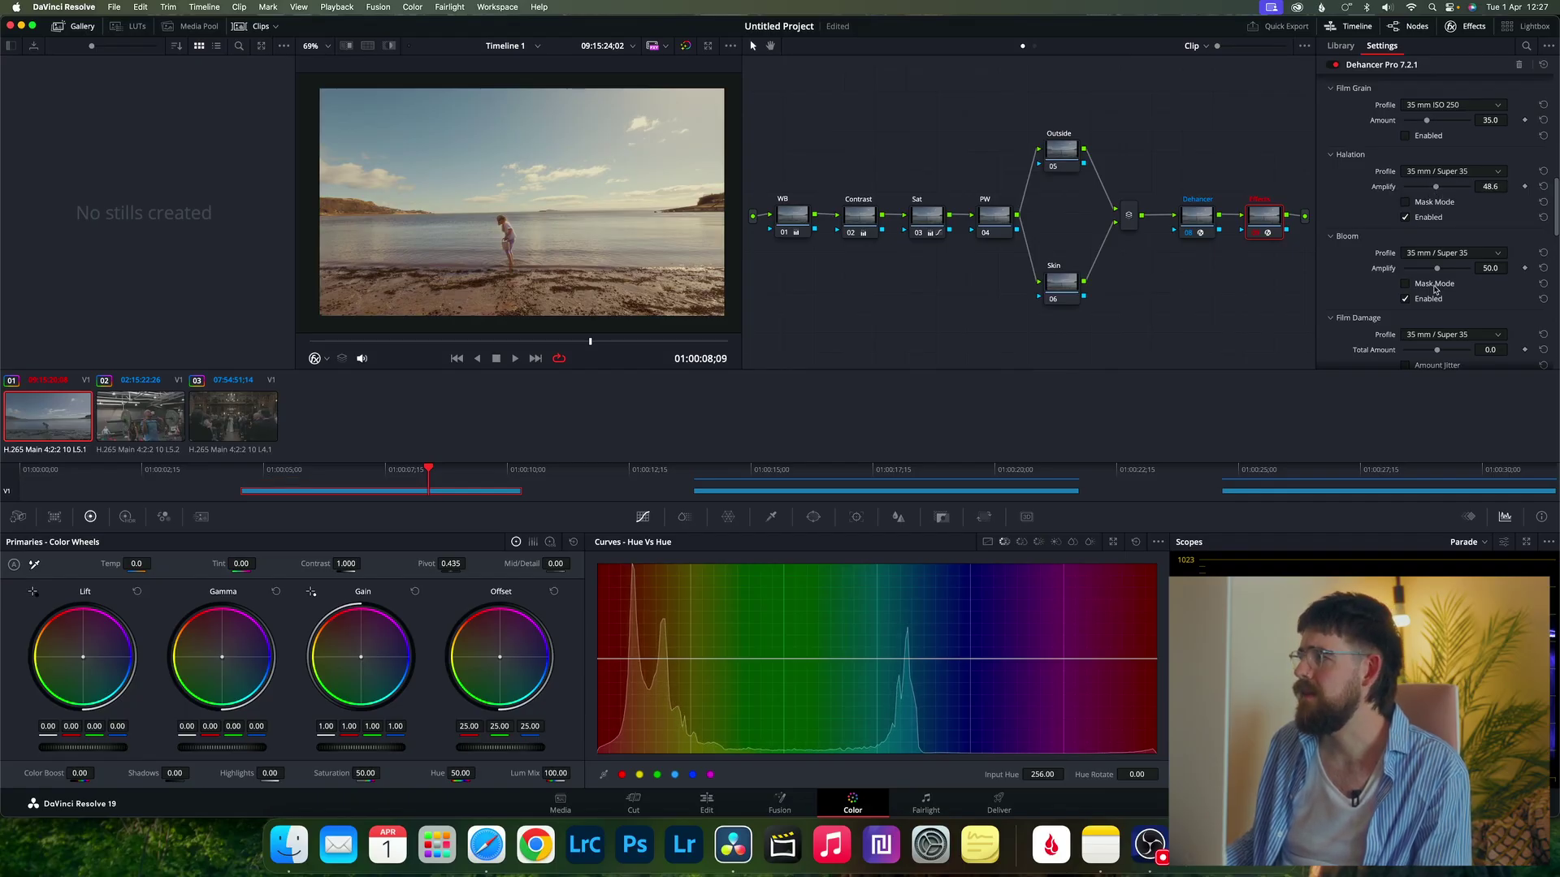
pyautogui.moveTo(1437, 270); pyautogui.dragTo(1466, 272)
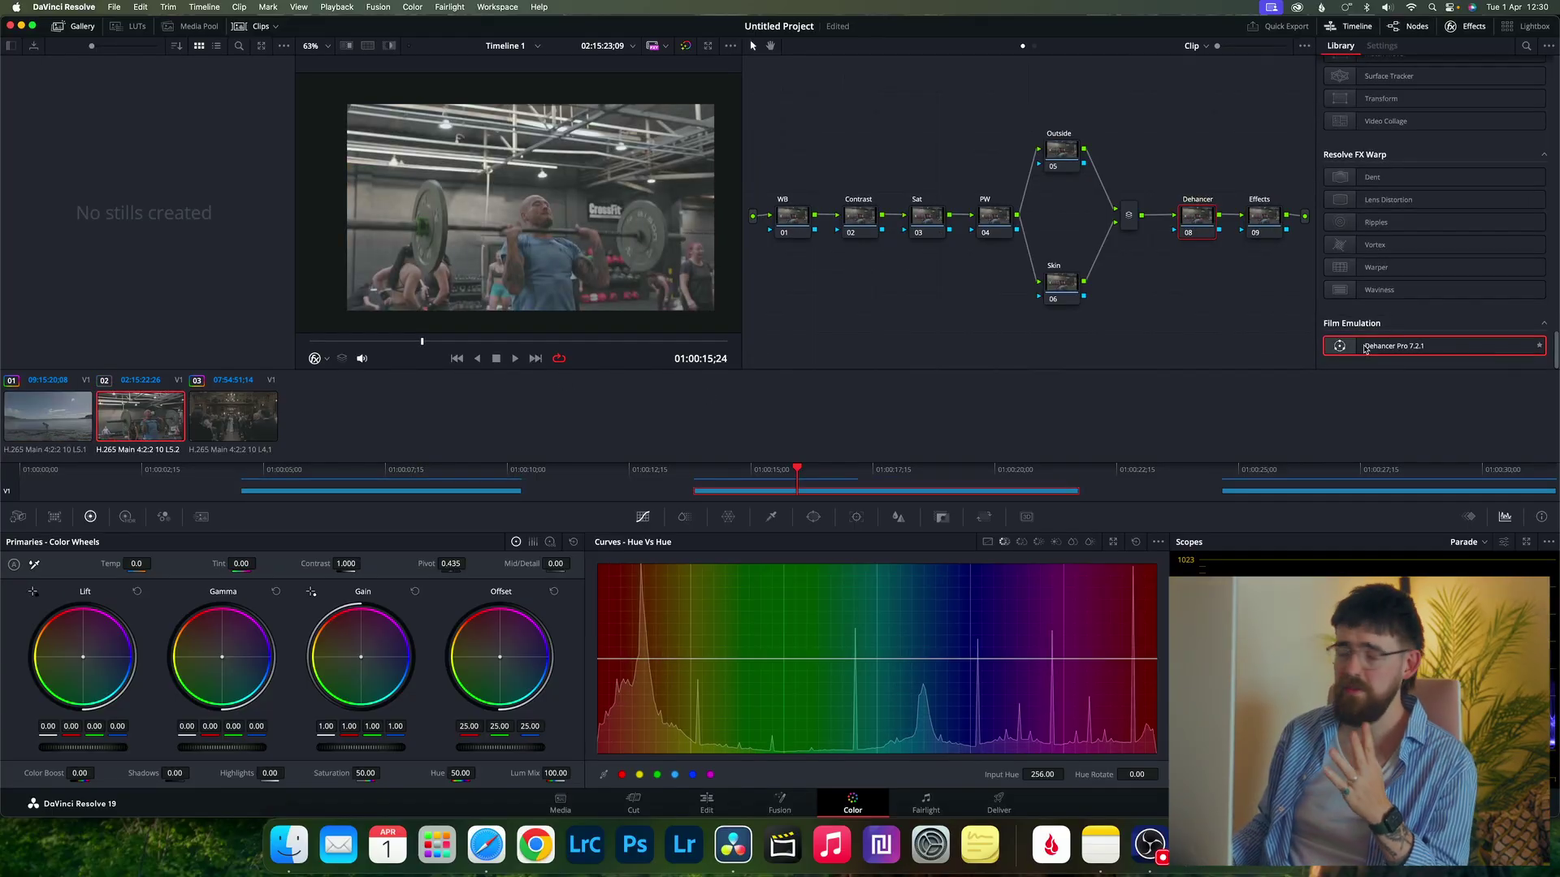
# Apply Dehancer Pro to the gym clip's Dehancer node and disable all of its tools
pyautogui.moveTo(1364, 350); pyautogui.dragTo(1196, 218)
pyautogui.scroll(-10, 1478, 244)
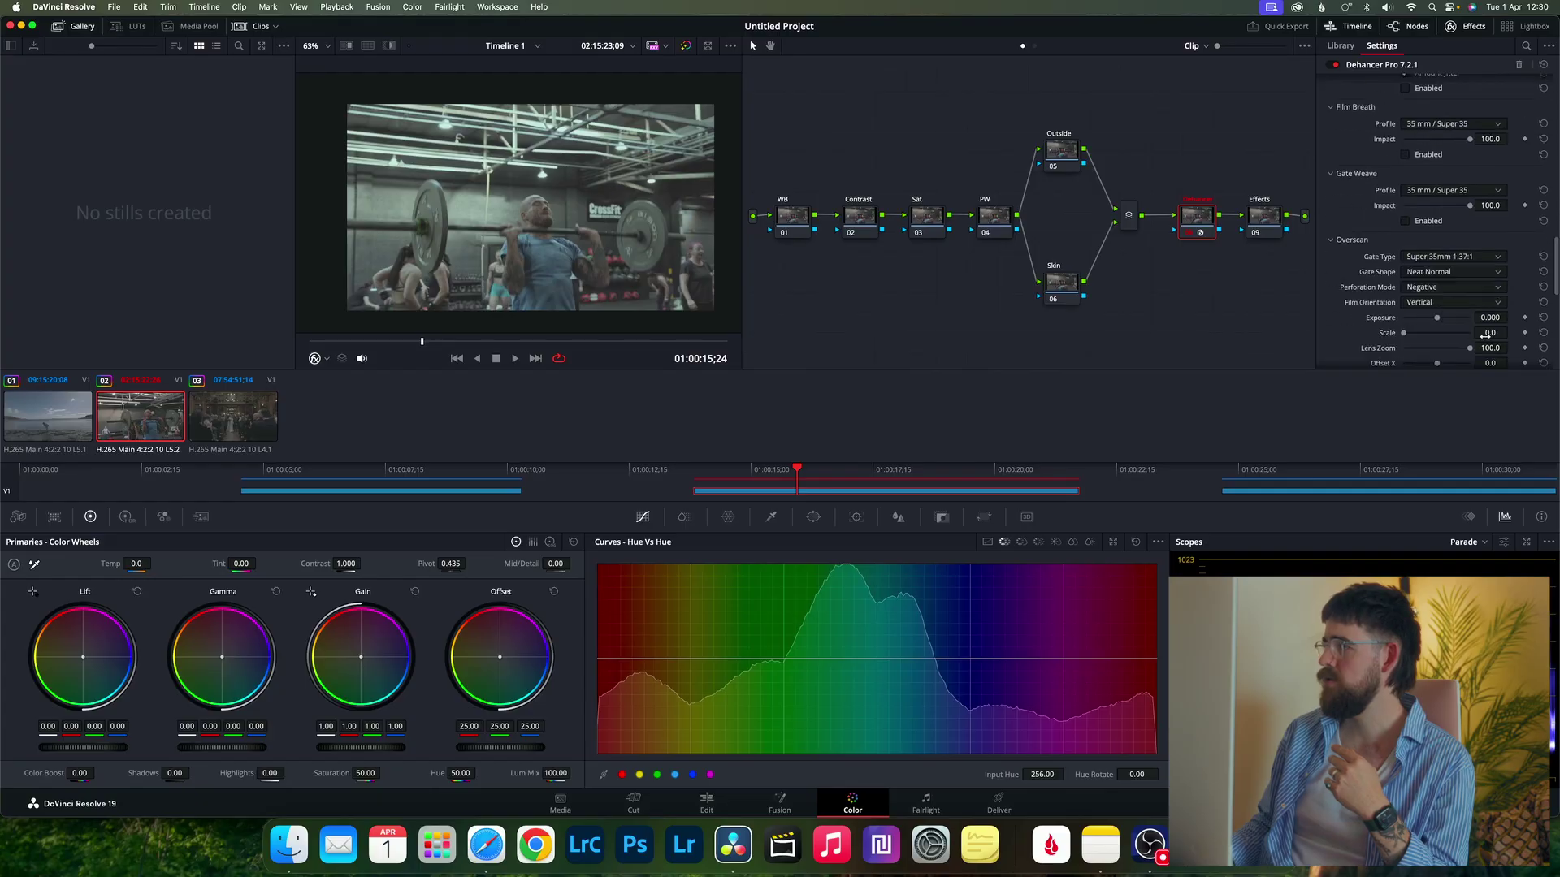
pyautogui.scroll(10, 1463, 351)
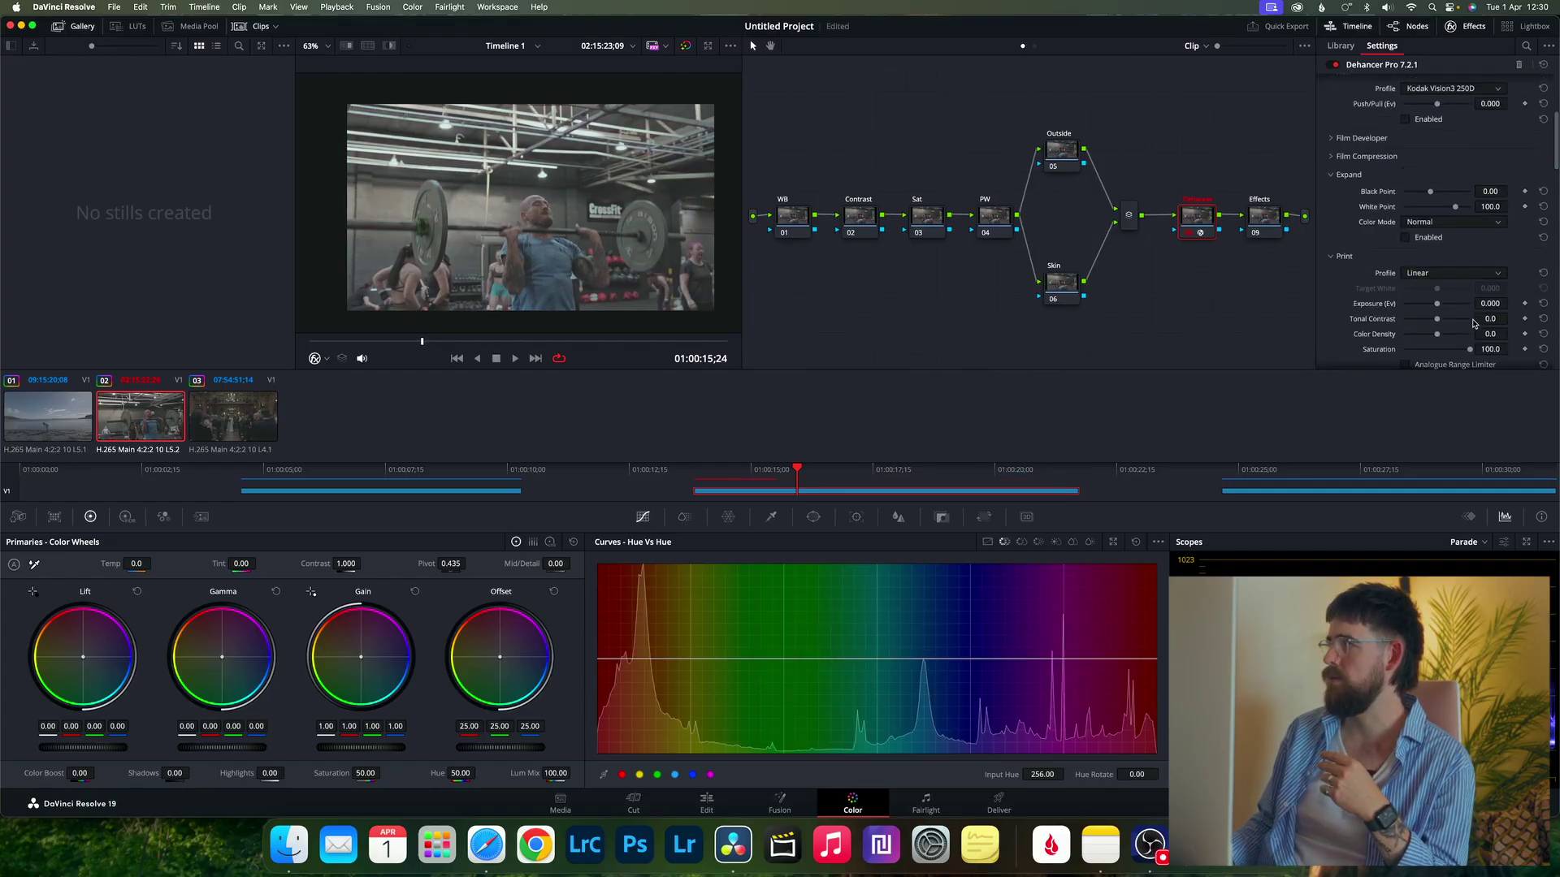
# Set Dehancer's input source to a chosen camera: Canon R6 with the C-Log 3 BT.709 format
pyautogui.click(1428, 101)
pyautogui.click(1450, 220)
pyautogui.click(1434, 116)
pyautogui.click(1438, 186)
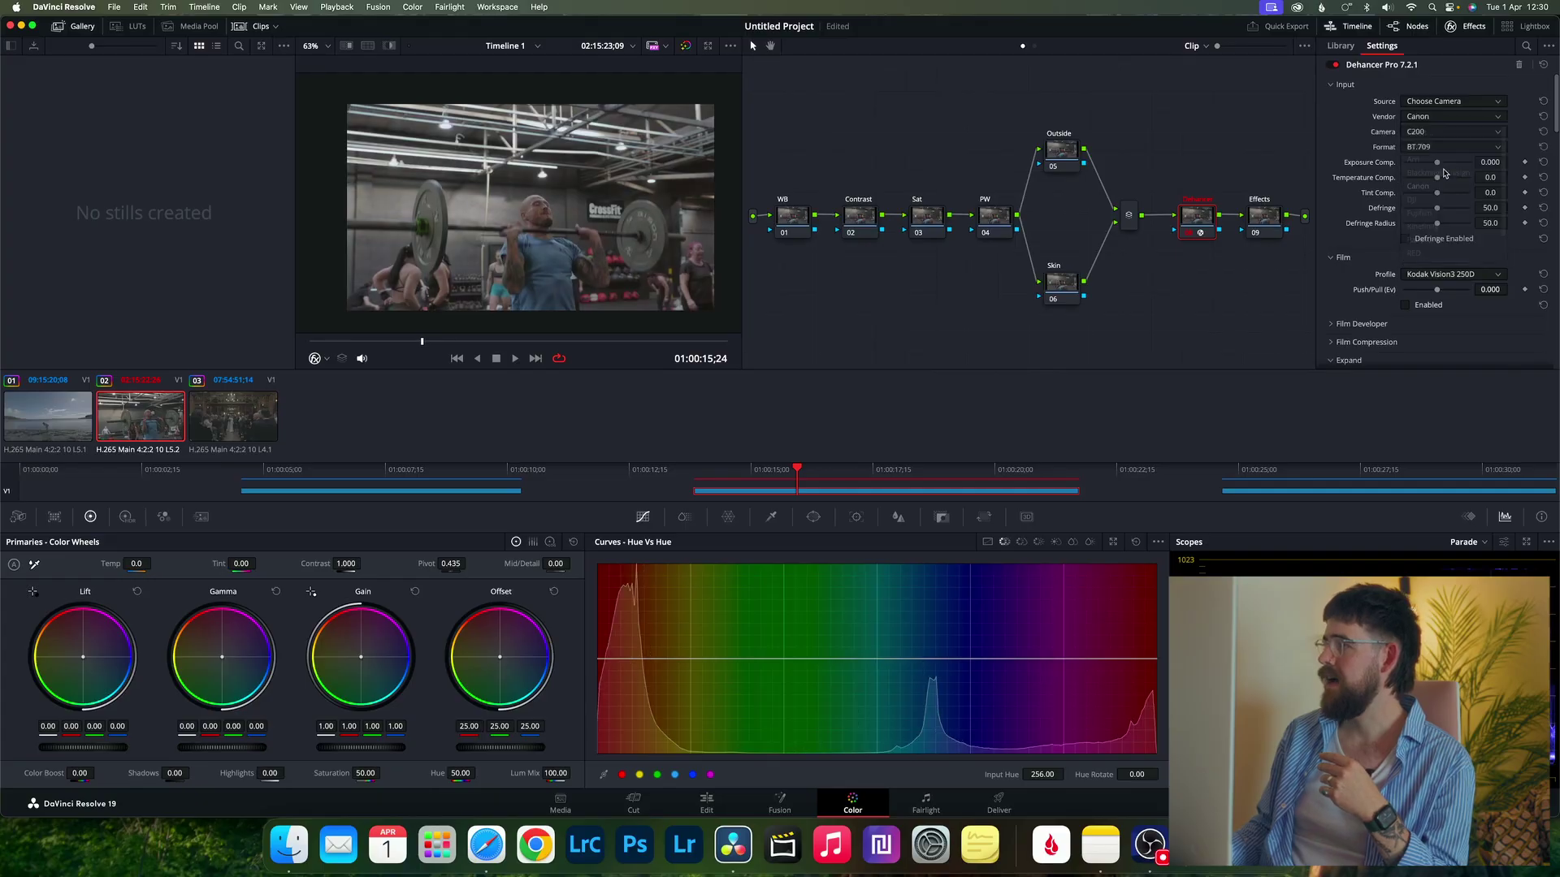
pyautogui.click(1435, 134)
pyautogui.click(1413, 242)
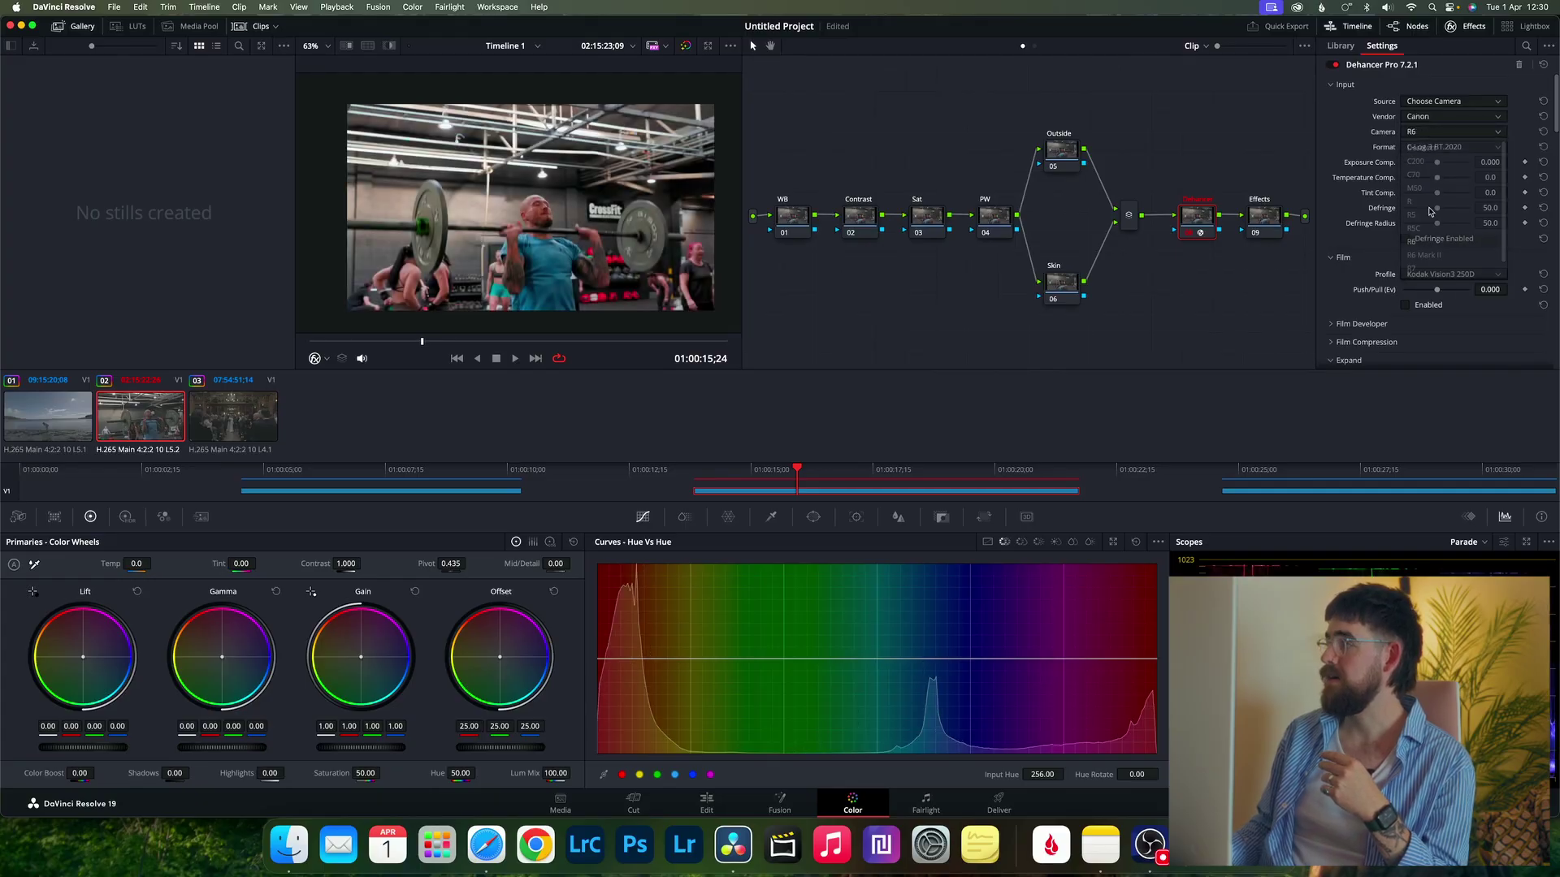
pyautogui.click(1428, 147)
pyautogui.click(1442, 191)
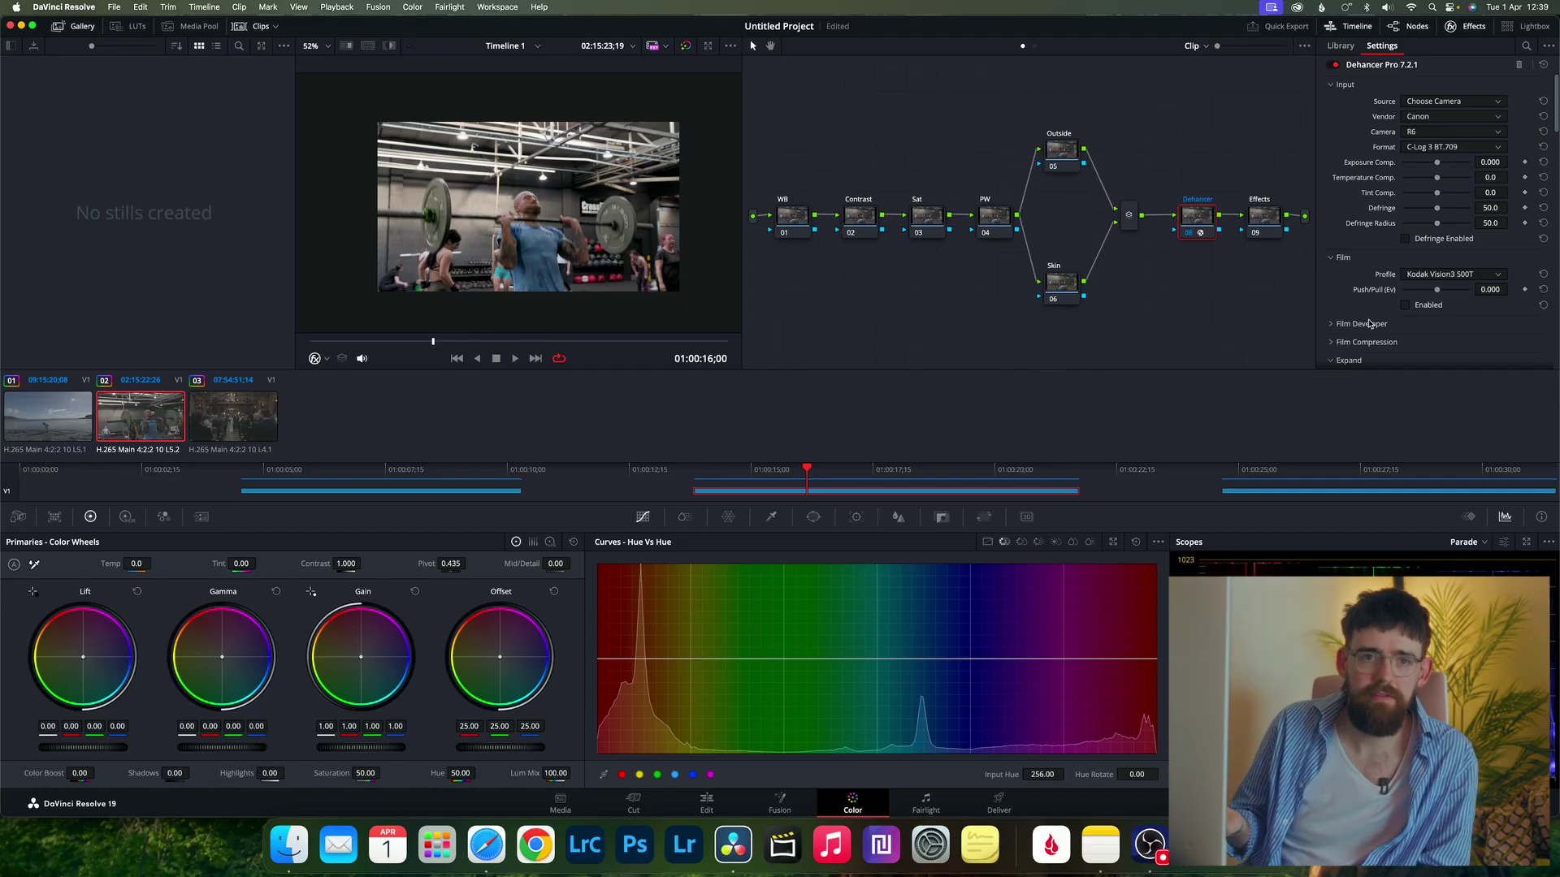
# Check the Fight Club film stocks in Safari, and enable Dehancer's Film tool with the Kodak Vision3 500T profile in DaVinci Resolve
pyautogui.press('super+Tab')
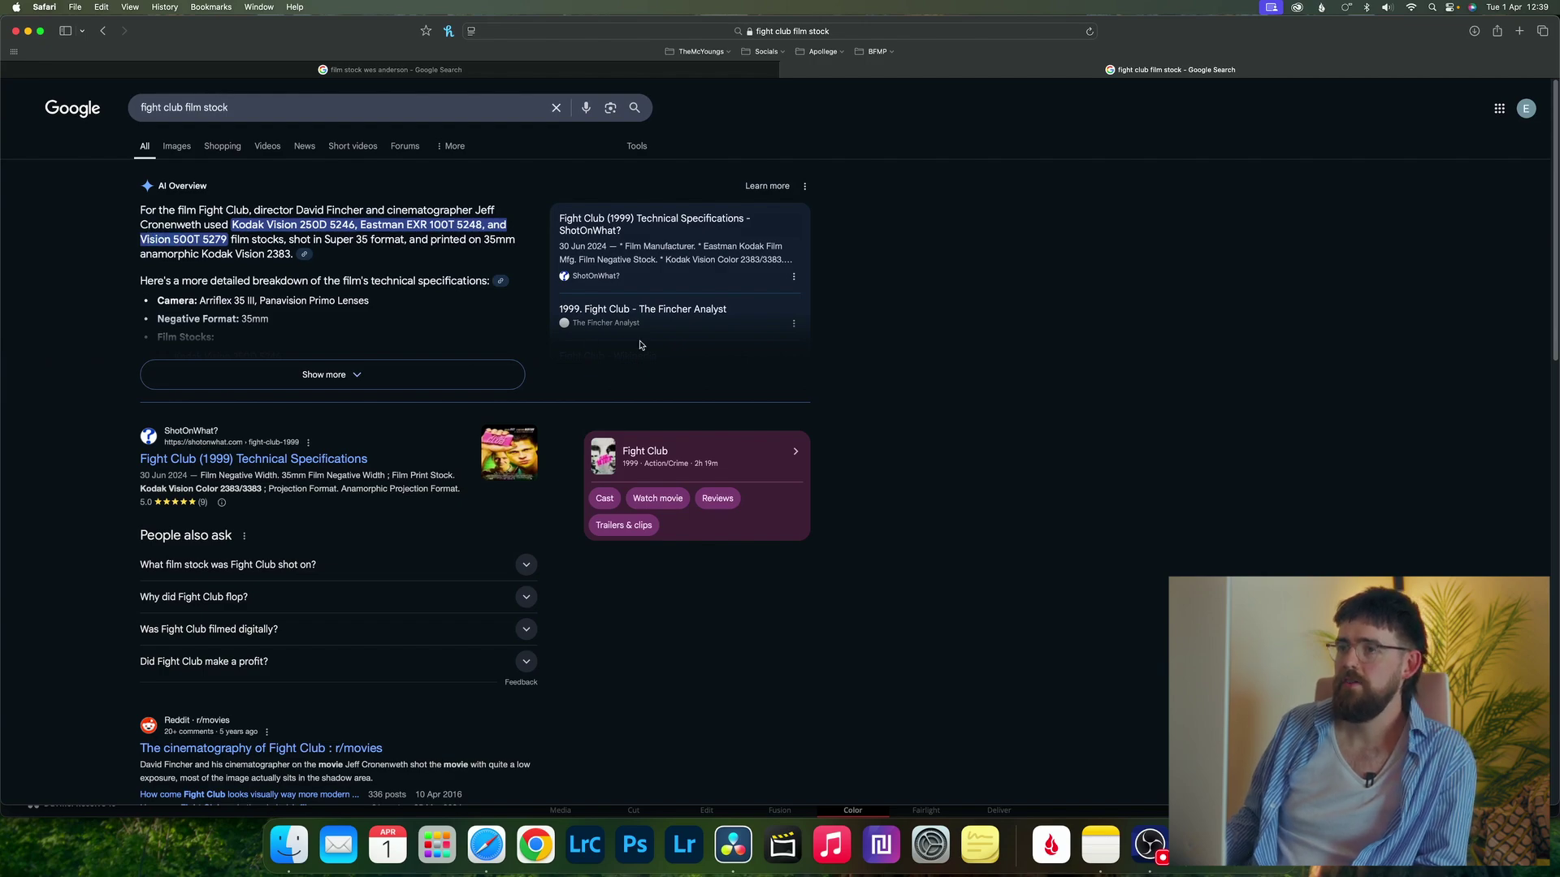
pyautogui.press('super+Tab')
pyautogui.click(1442, 273)
pyautogui.click(1447, 268)
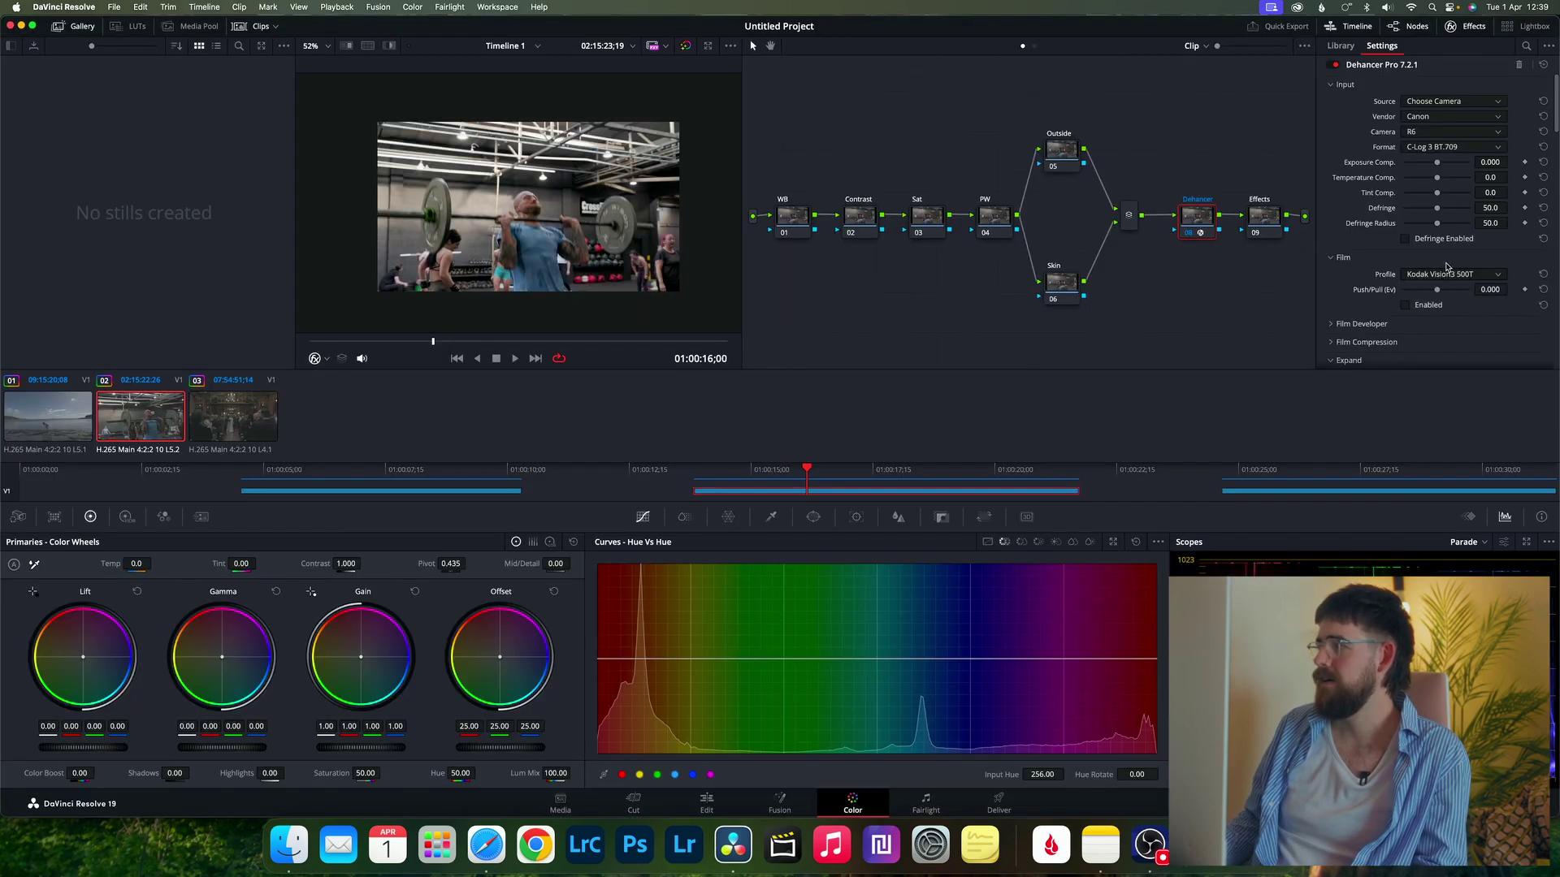
pyautogui.click(1405, 307)
# Enable Dehancer's Print tool, trying the Kodak 2383 Print Film profile and switching to Kodak Endura Glossy Paper
pyautogui.scroll(-3, 1447, 291)
pyautogui.scroll(-2, 1440, 272)
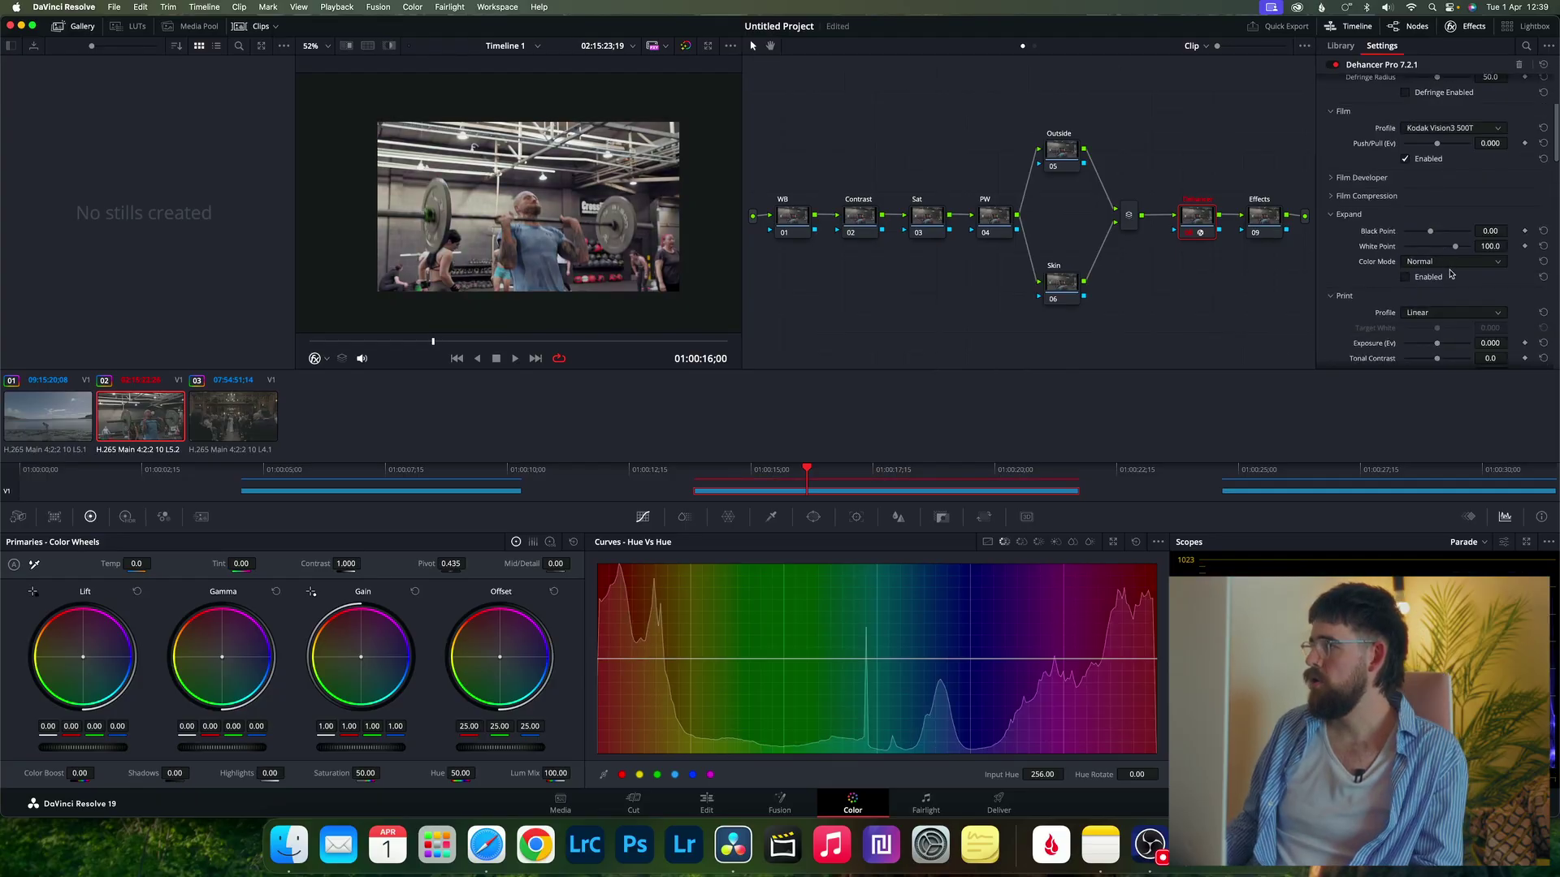
pyautogui.click(1442, 277)
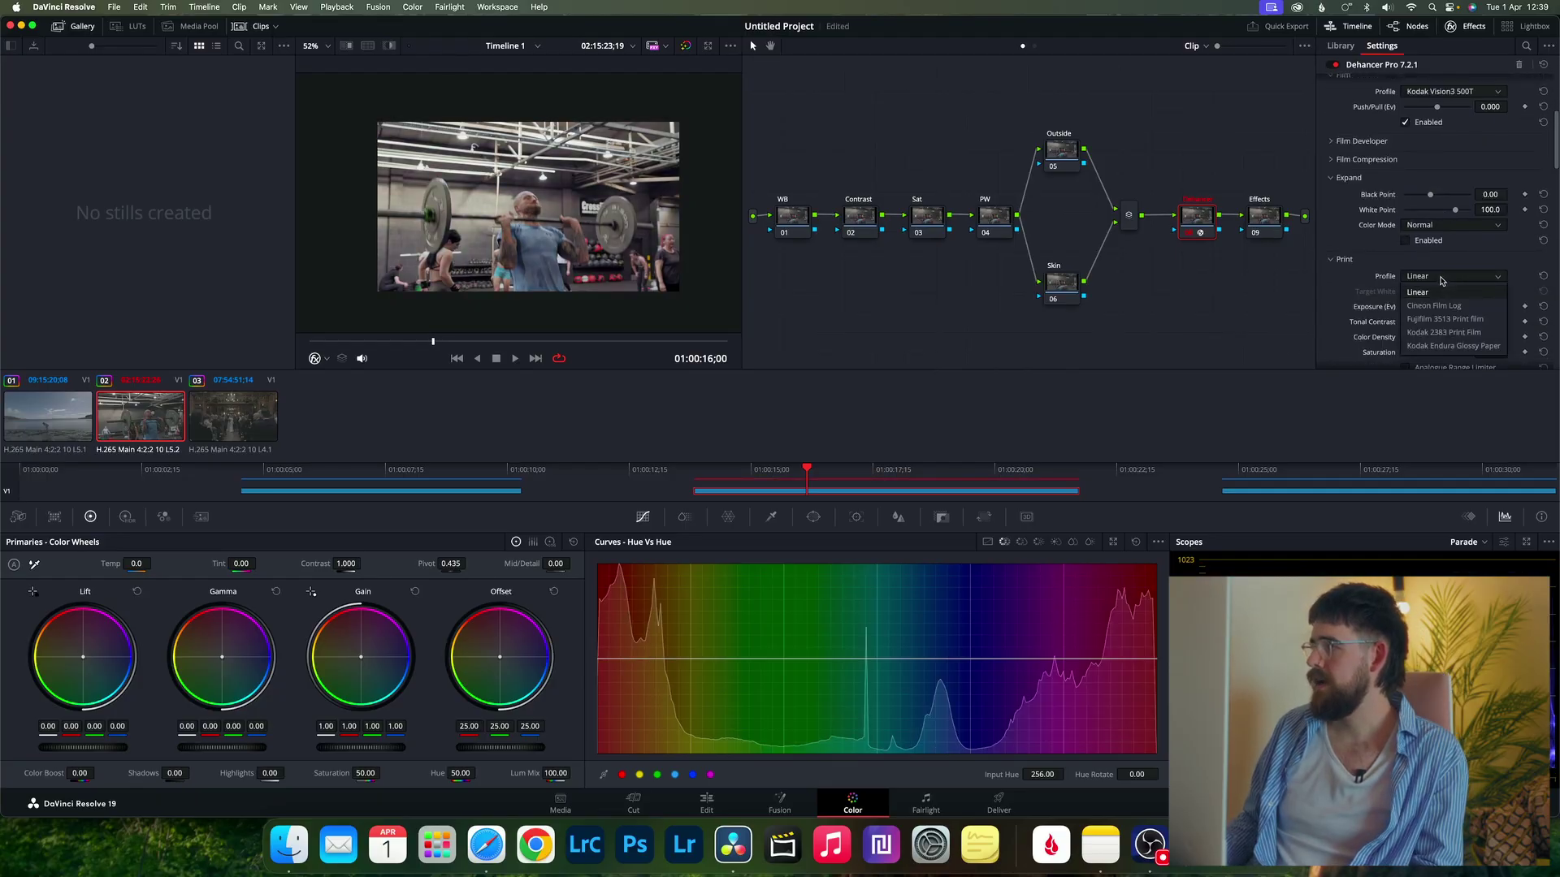
pyautogui.click(1454, 334)
pyautogui.scroll(-1, 1442, 325)
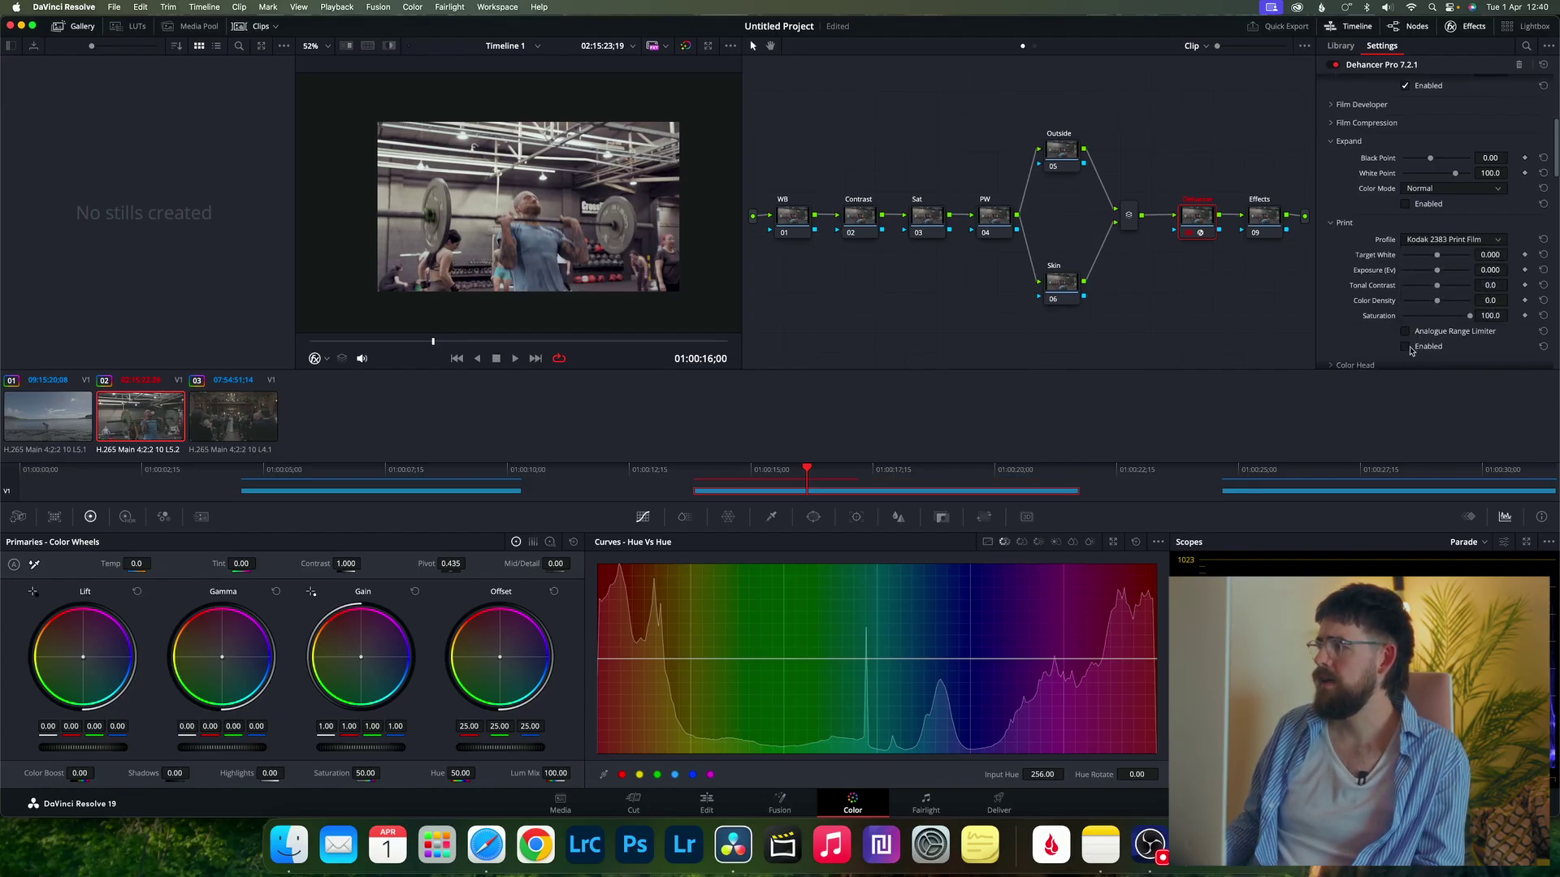
pyautogui.click(1406, 346)
pyautogui.click(1436, 242)
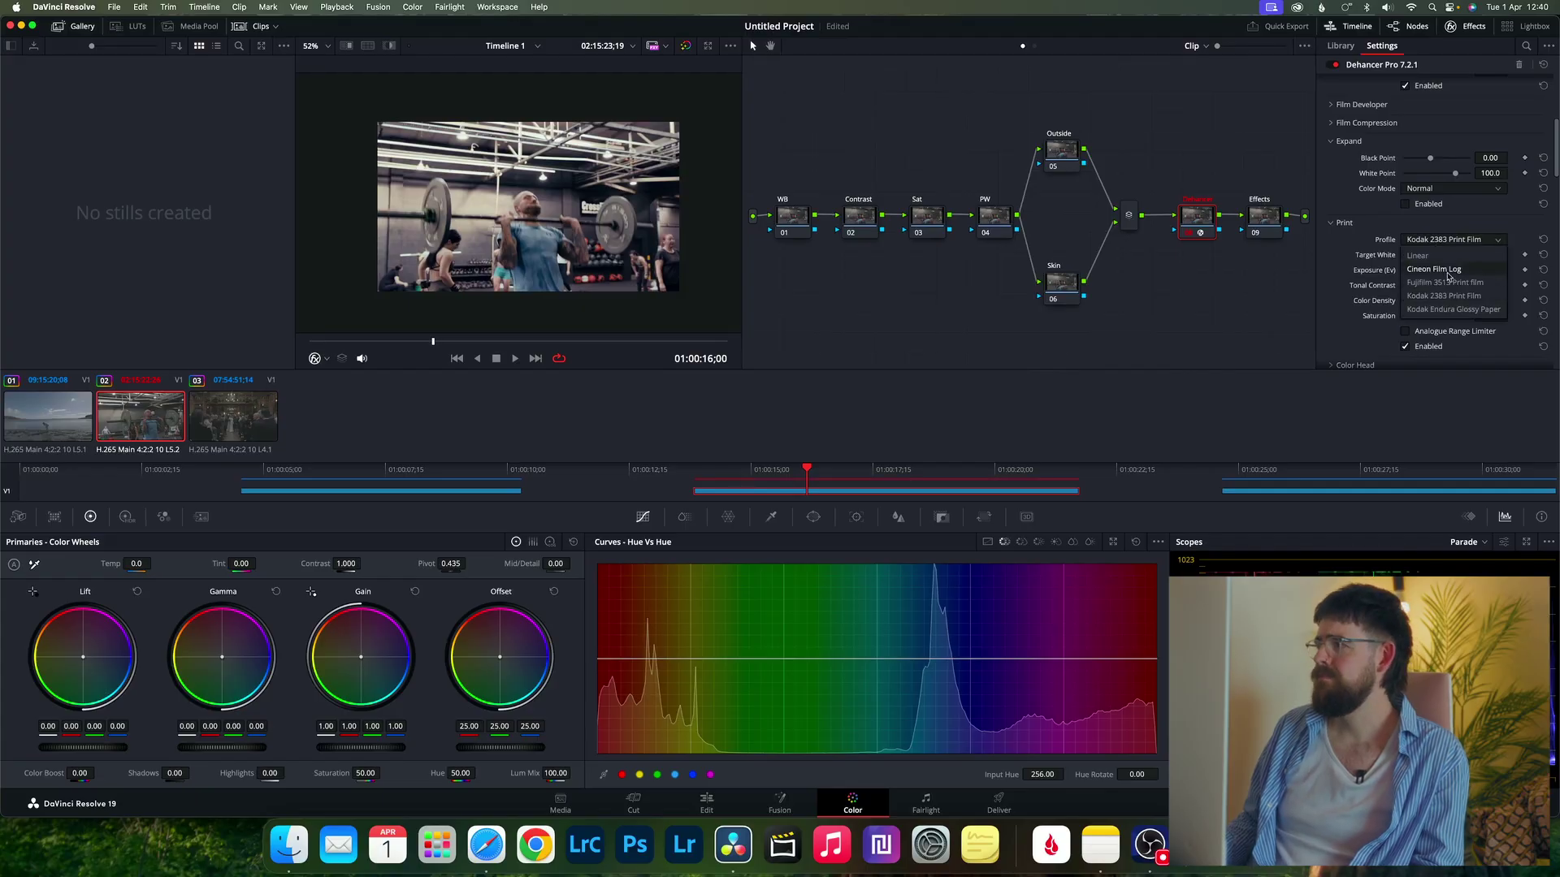
pyautogui.click(1449, 310)
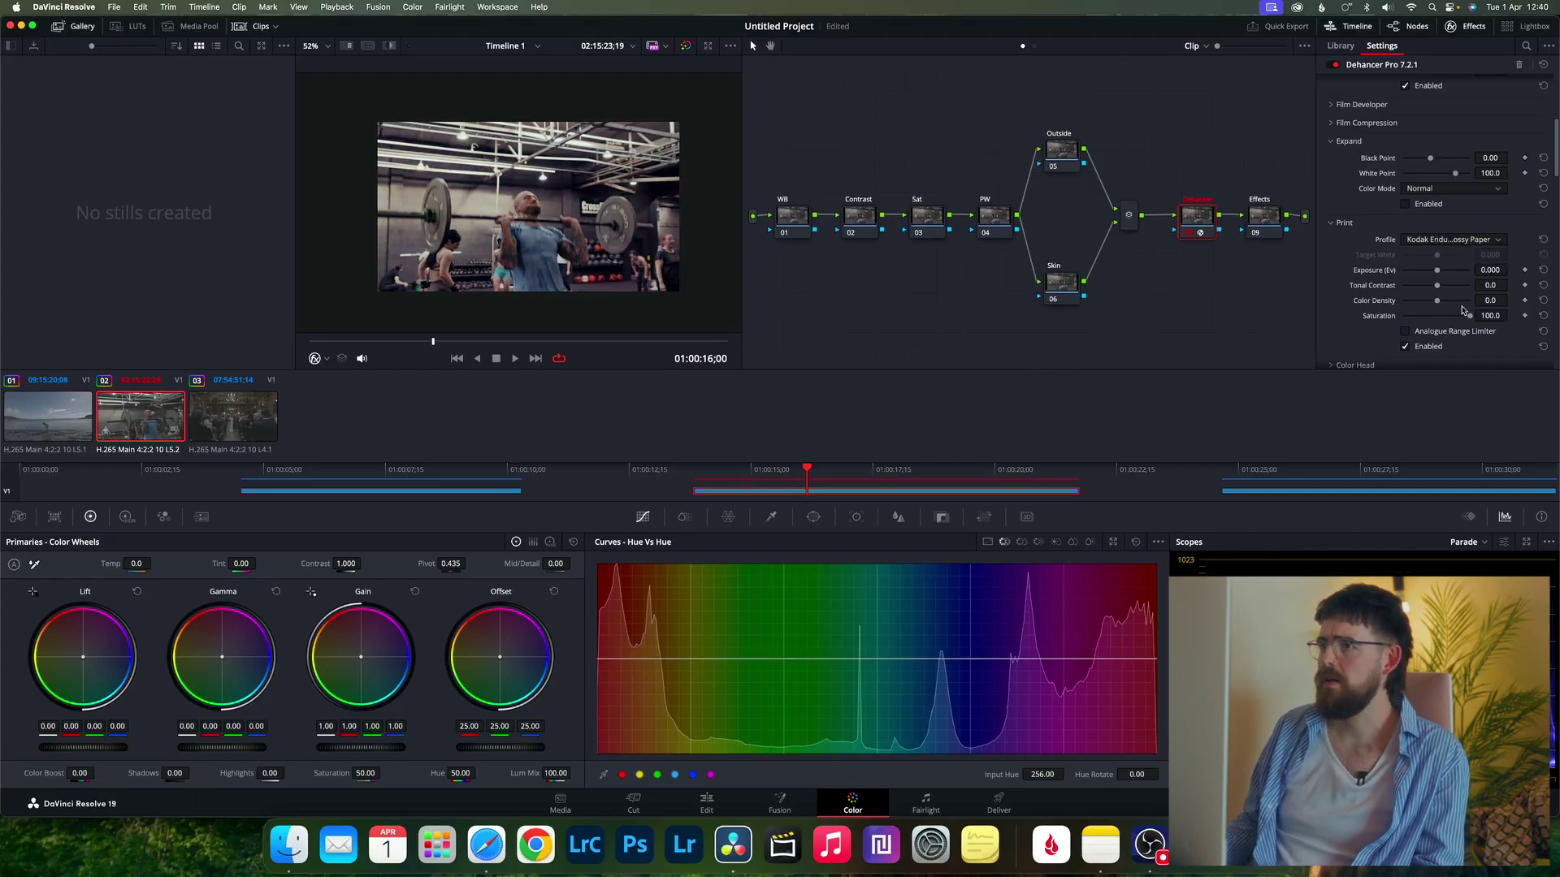
# Enable Dehancer's Expand tool with a Black Point of about -1.20 and a White Point of about 104.3
pyautogui.scroll(2, 1412, 210)
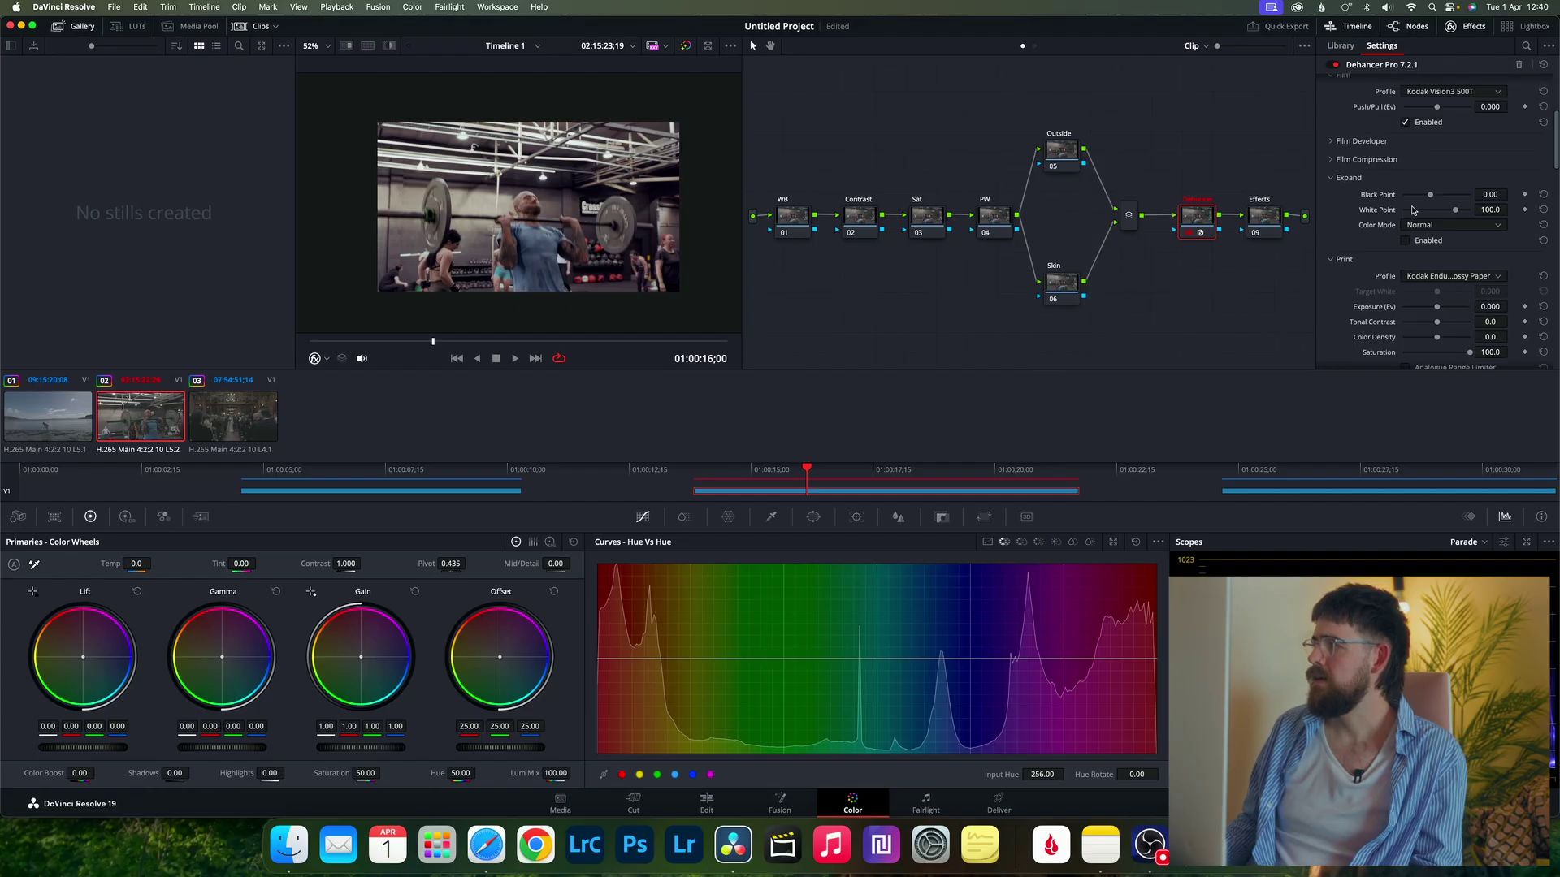
pyautogui.click(1408, 240)
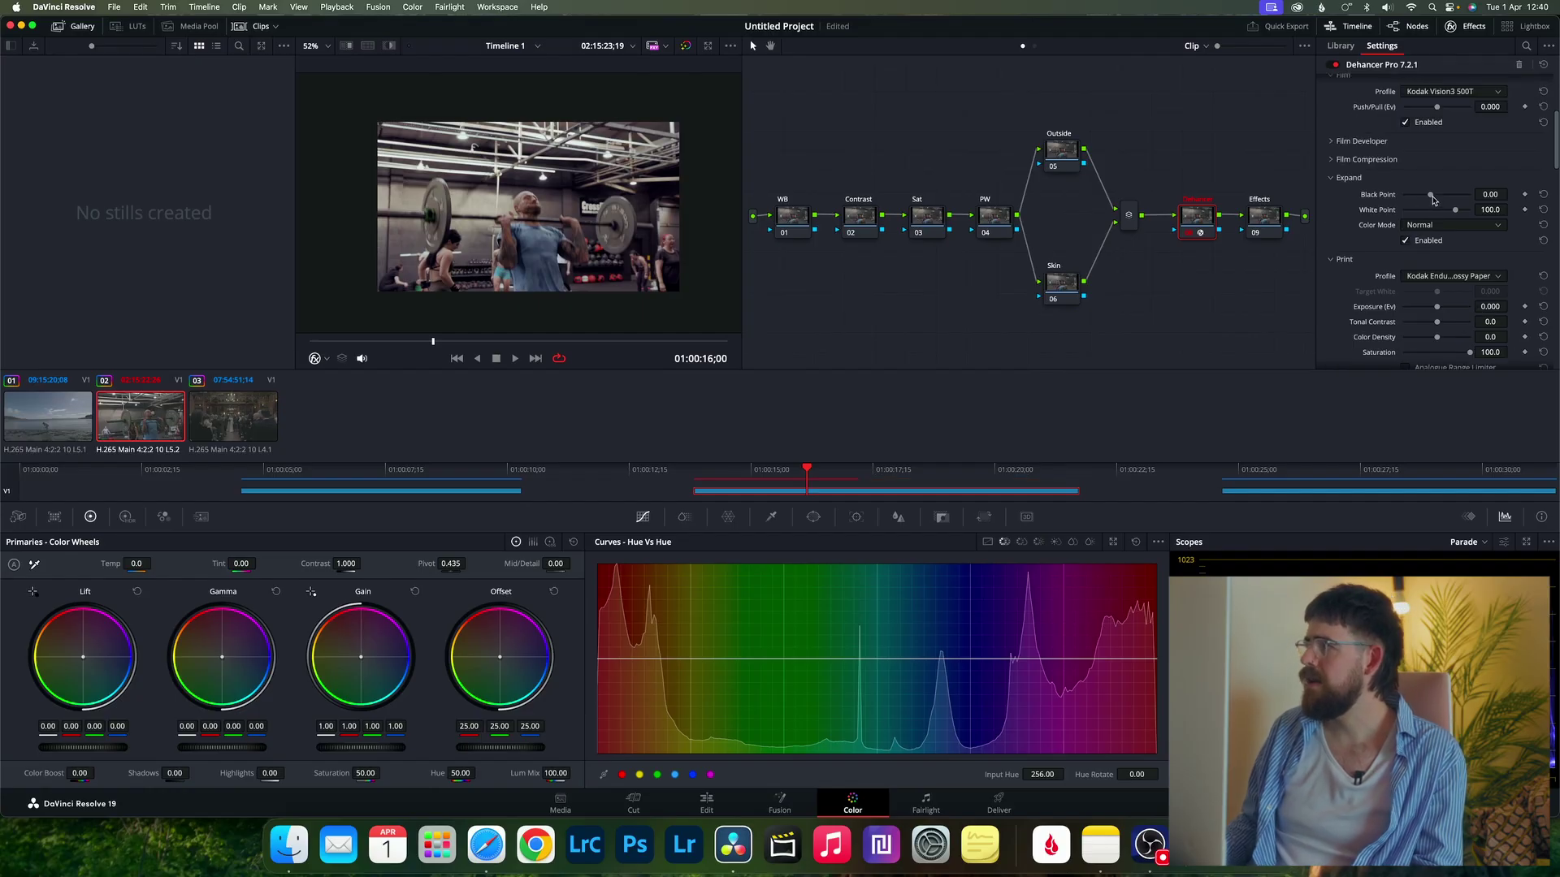
pyautogui.moveTo(1433, 199); pyautogui.dragTo(1429, 200)
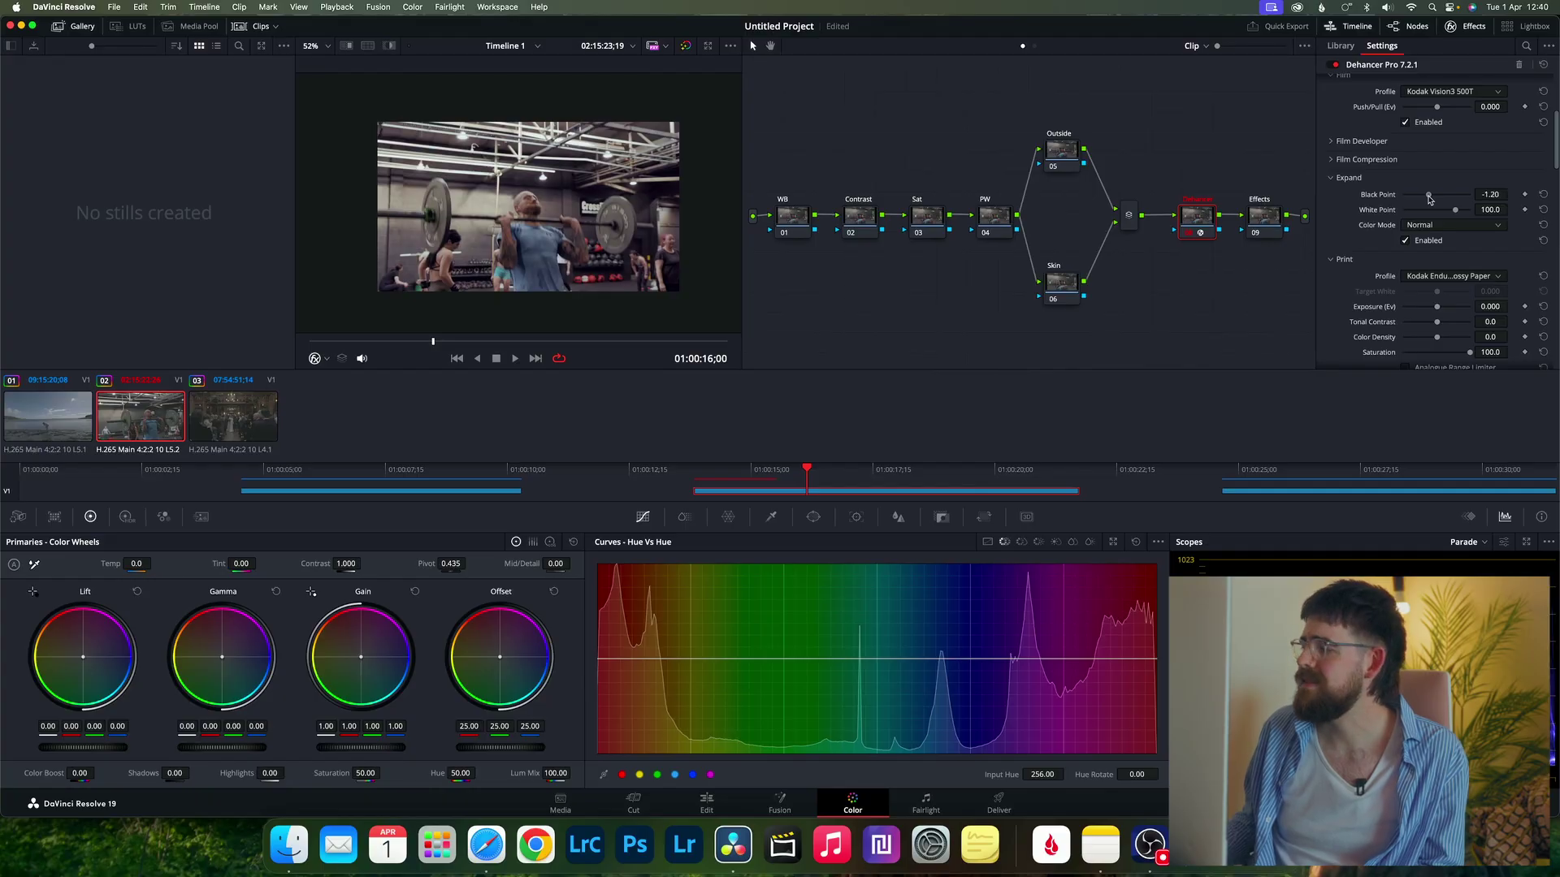
pyautogui.moveTo(1457, 212); pyautogui.dragTo(1458, 216)
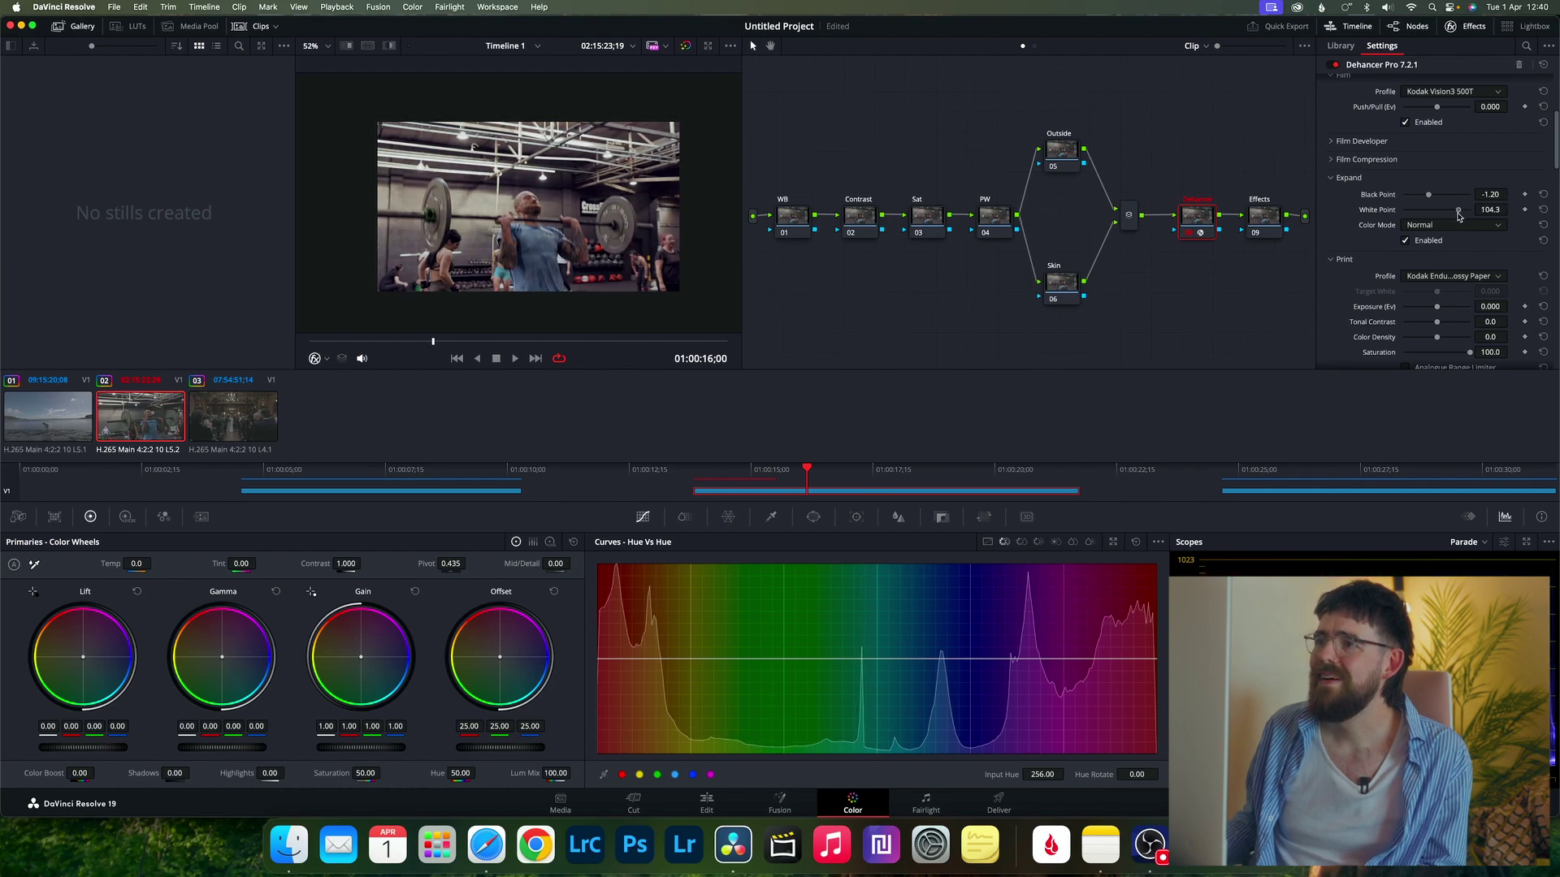
# Fine-tune the Exposure Comp. in Dehancer's Input settings, trying about -0.357 and raising it slightly from there
pyautogui.scroll(5, 1438, 205)
pyautogui.moveTo(1438, 167); pyautogui.dragTo(1433, 171)
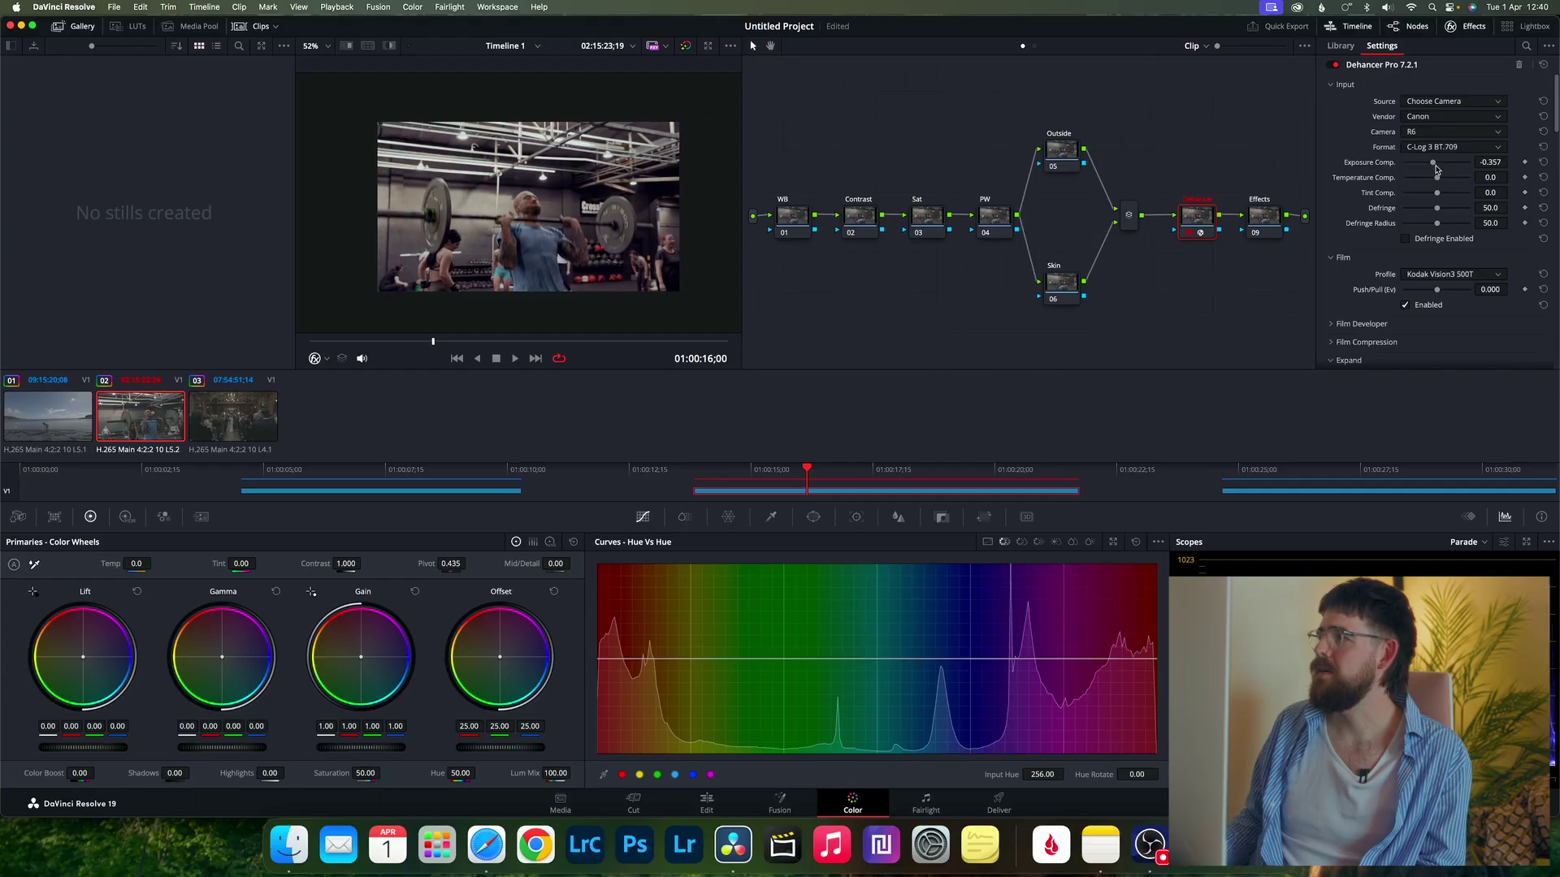
pyautogui.moveTo(1435, 168); pyautogui.dragTo(1437, 168)
pyautogui.scroll(-10, 1438, 208)
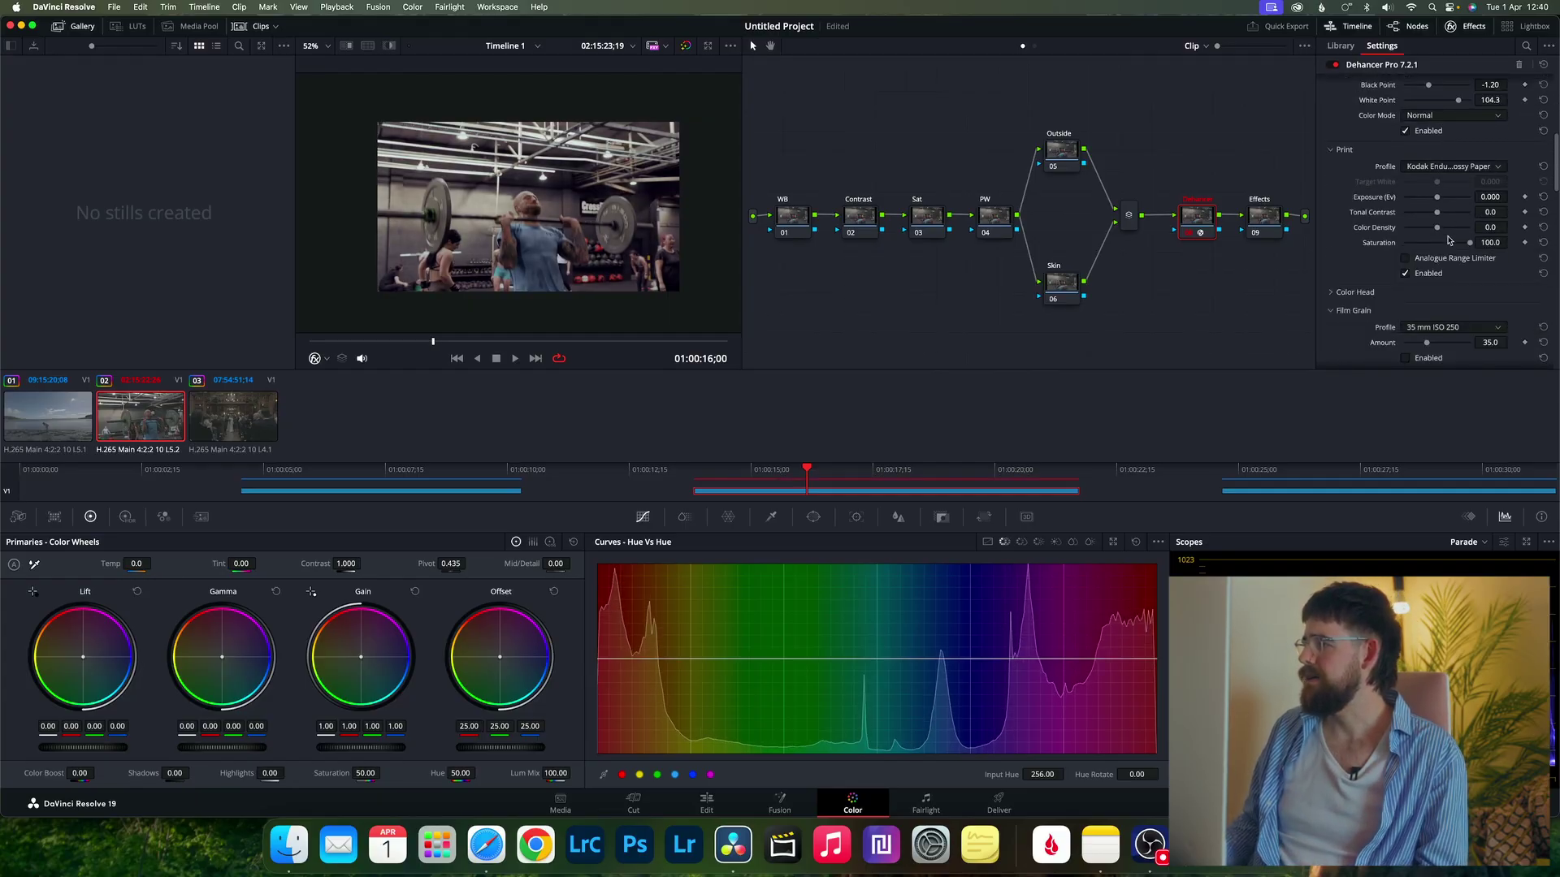
# Try adjusting Dehancer's Total Impact in the Output settings and restore it to 100
pyautogui.scroll(1, 1449, 240)
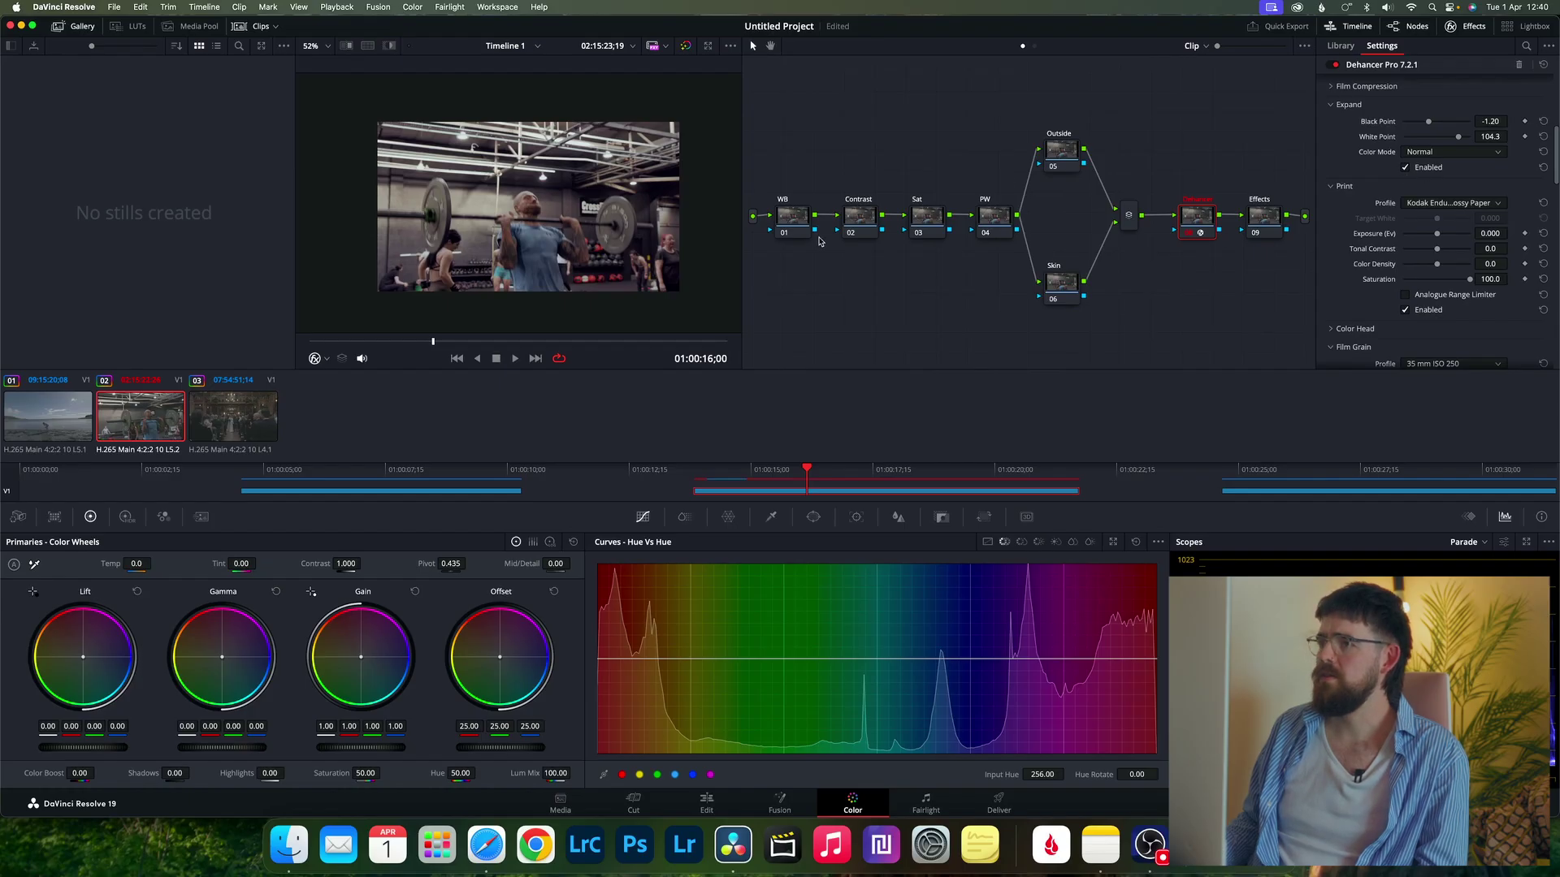
pyautogui.scroll(-12, 1450, 287)
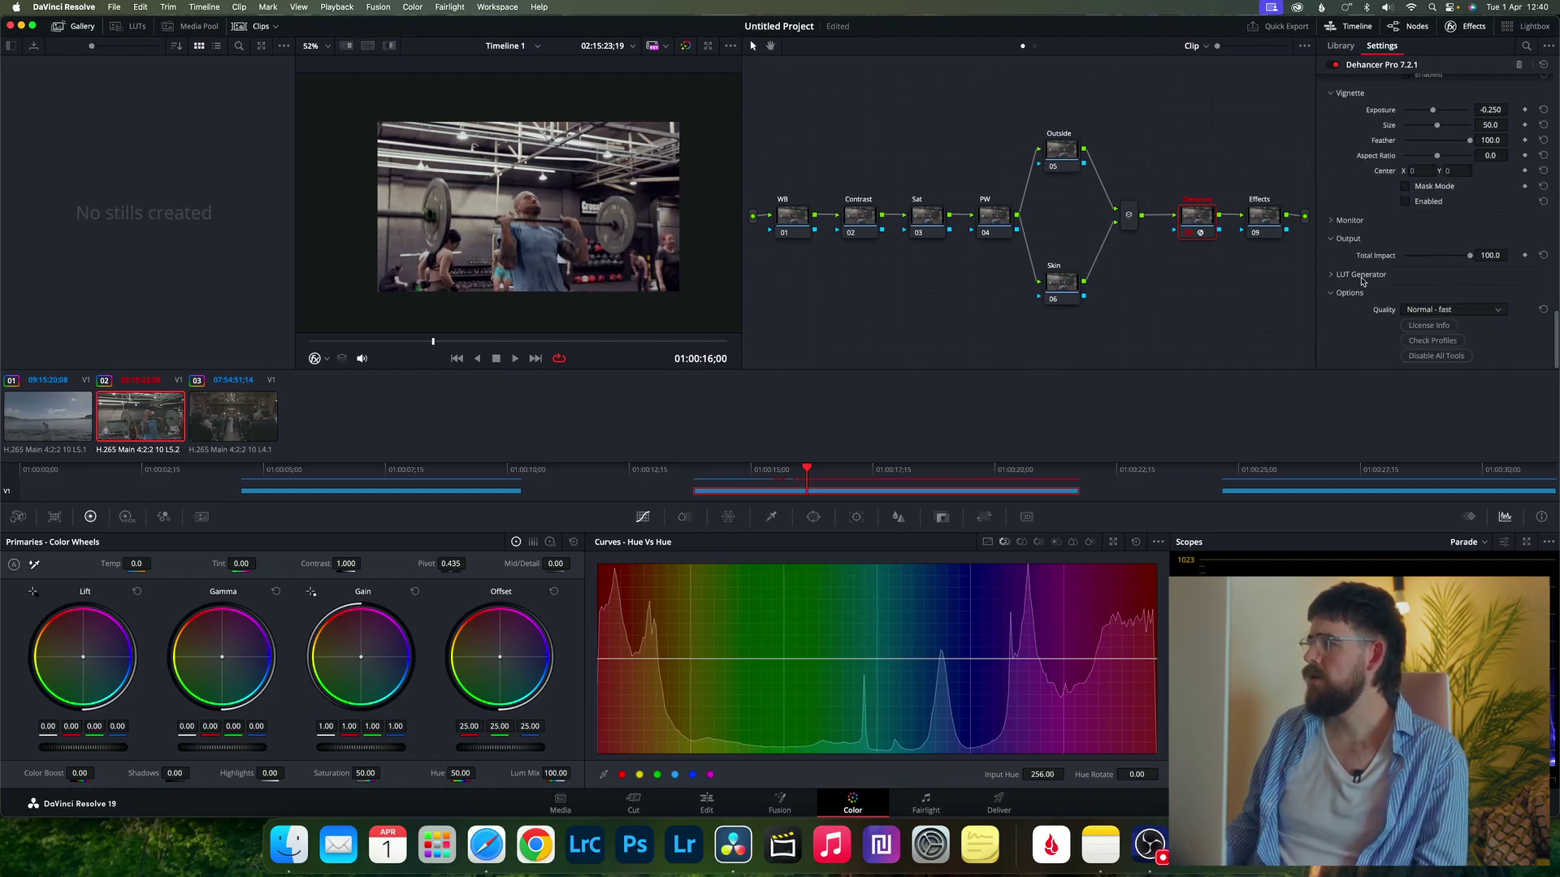
pyautogui.moveTo(1450, 256); pyautogui.dragTo(1446, 257)
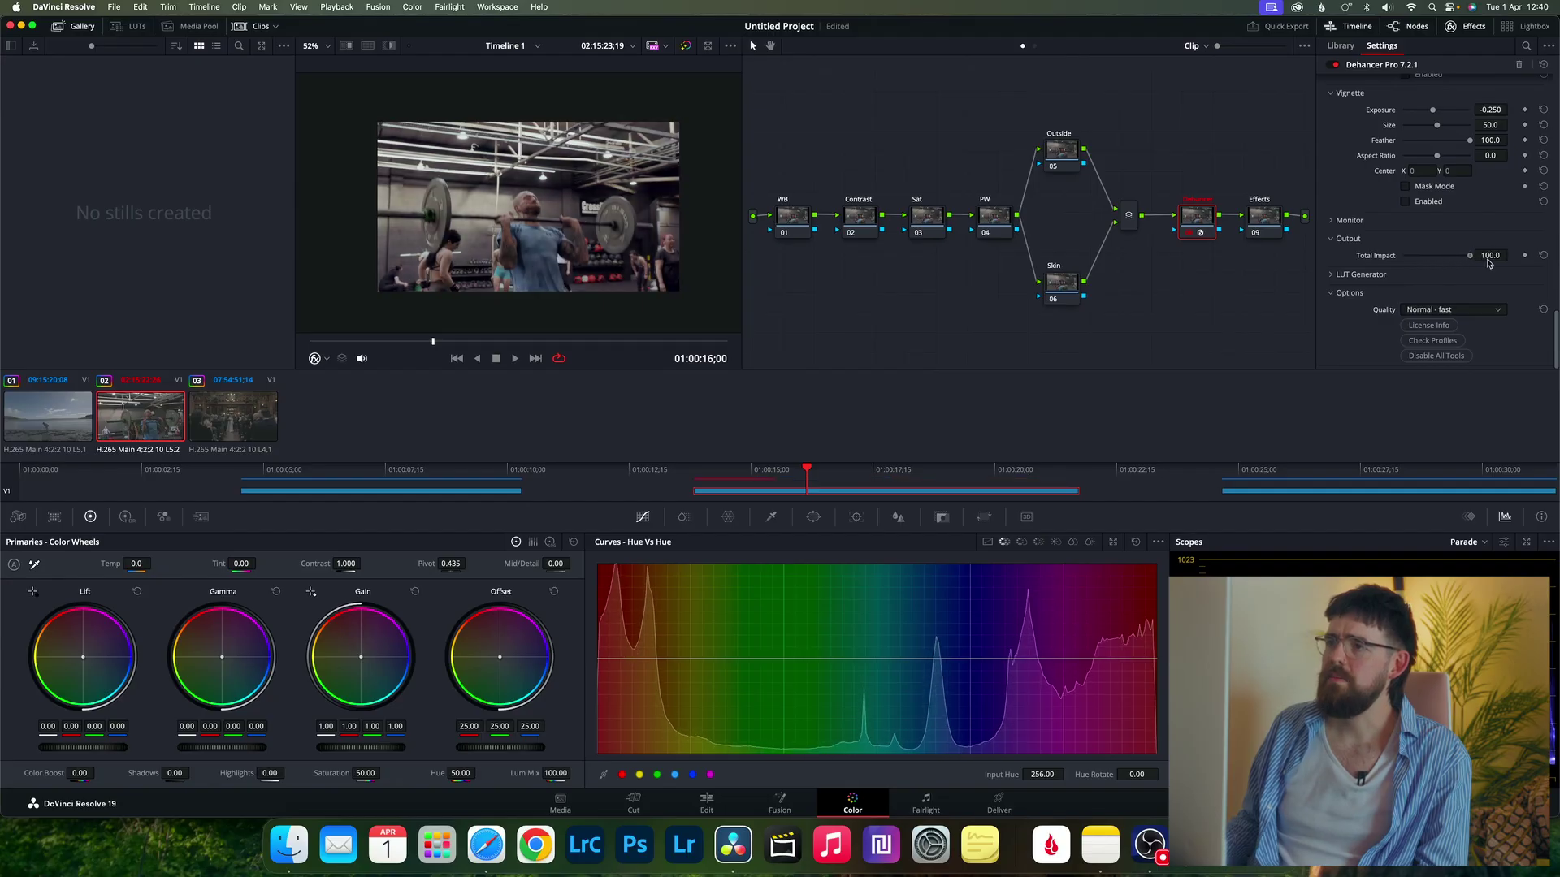
pyautogui.doubleClick(1446, 257)
pyautogui.scroll(2, 1444, 292)
pyautogui.scroll(3, 1444, 302)
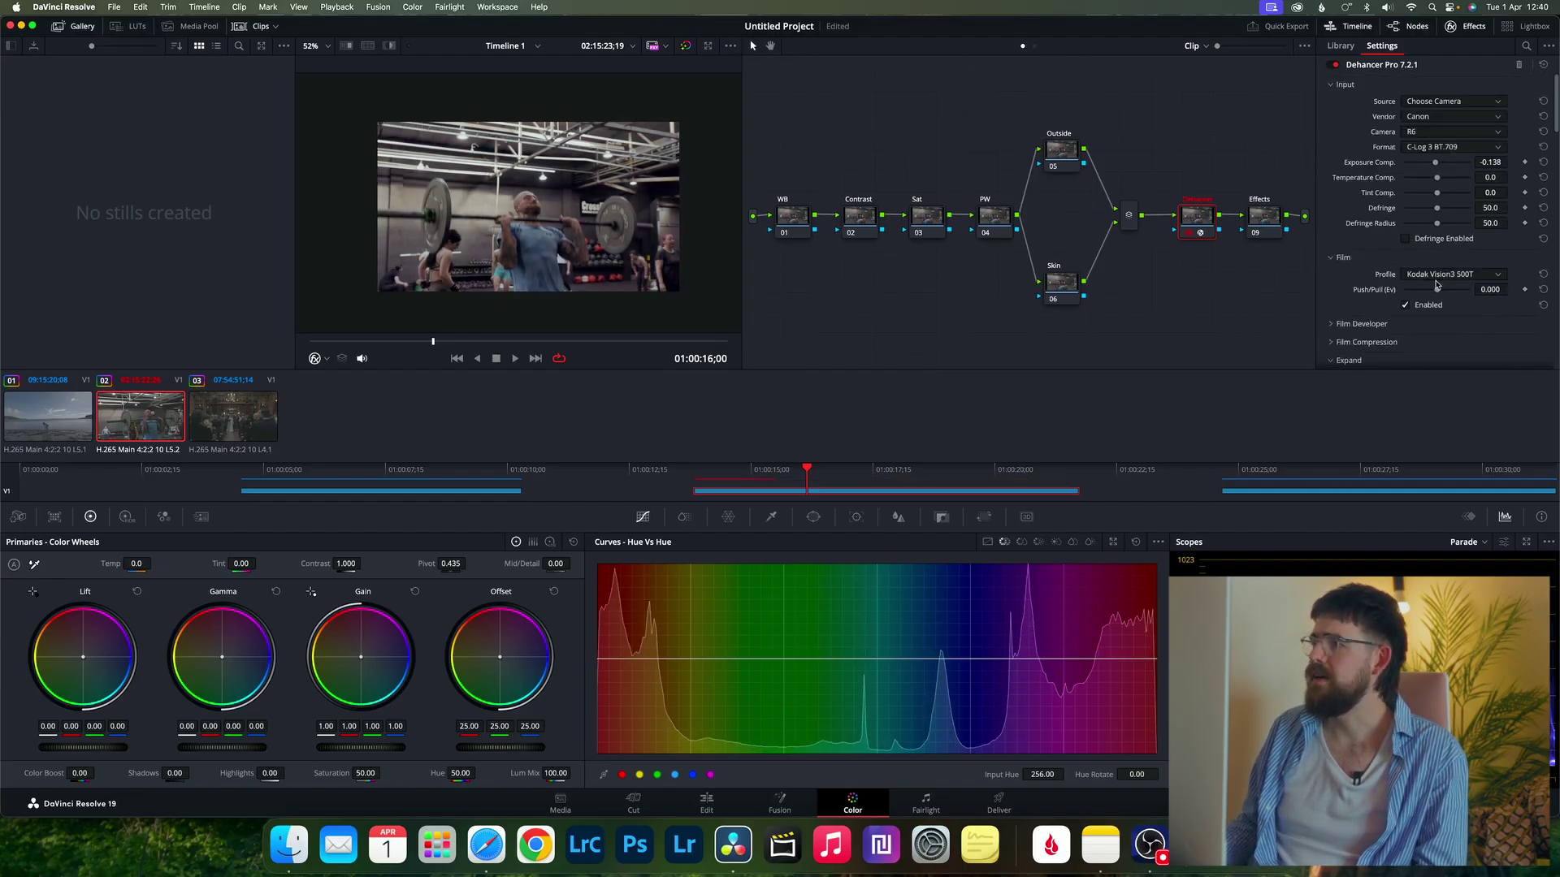
# Set the WB node's Tint to -14.00 and Temp to -320.0, and play back the gym clip to check the look
pyautogui.click(792, 215)
pyautogui.scroll(1, 536, 236)
pyautogui.scroll(4, 536, 236)
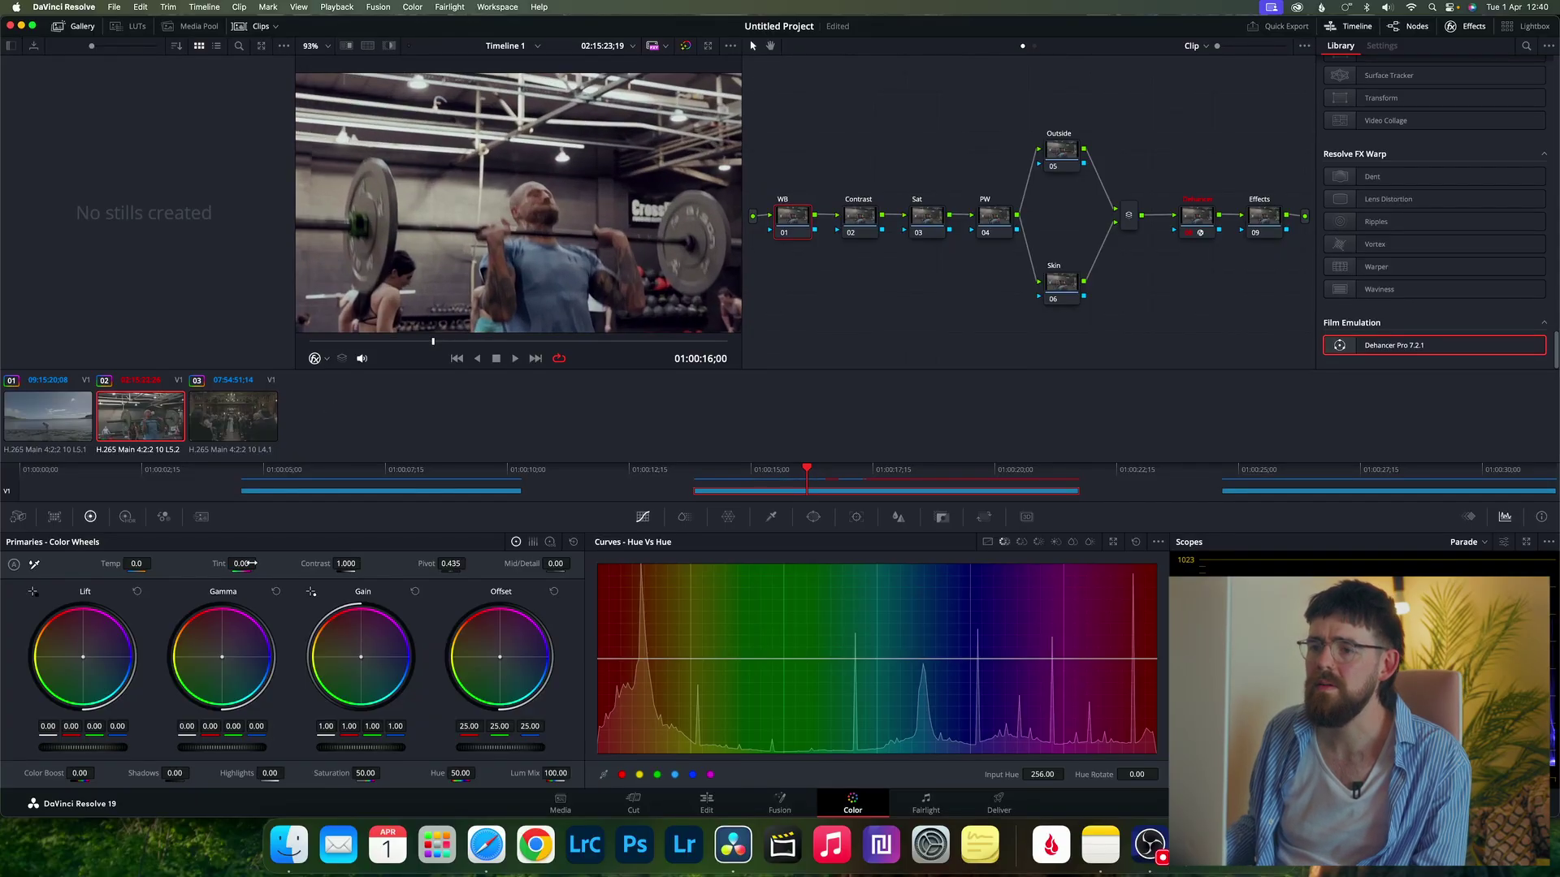
pyautogui.moveTo(241, 563); pyautogui.dragTo(259, 564)
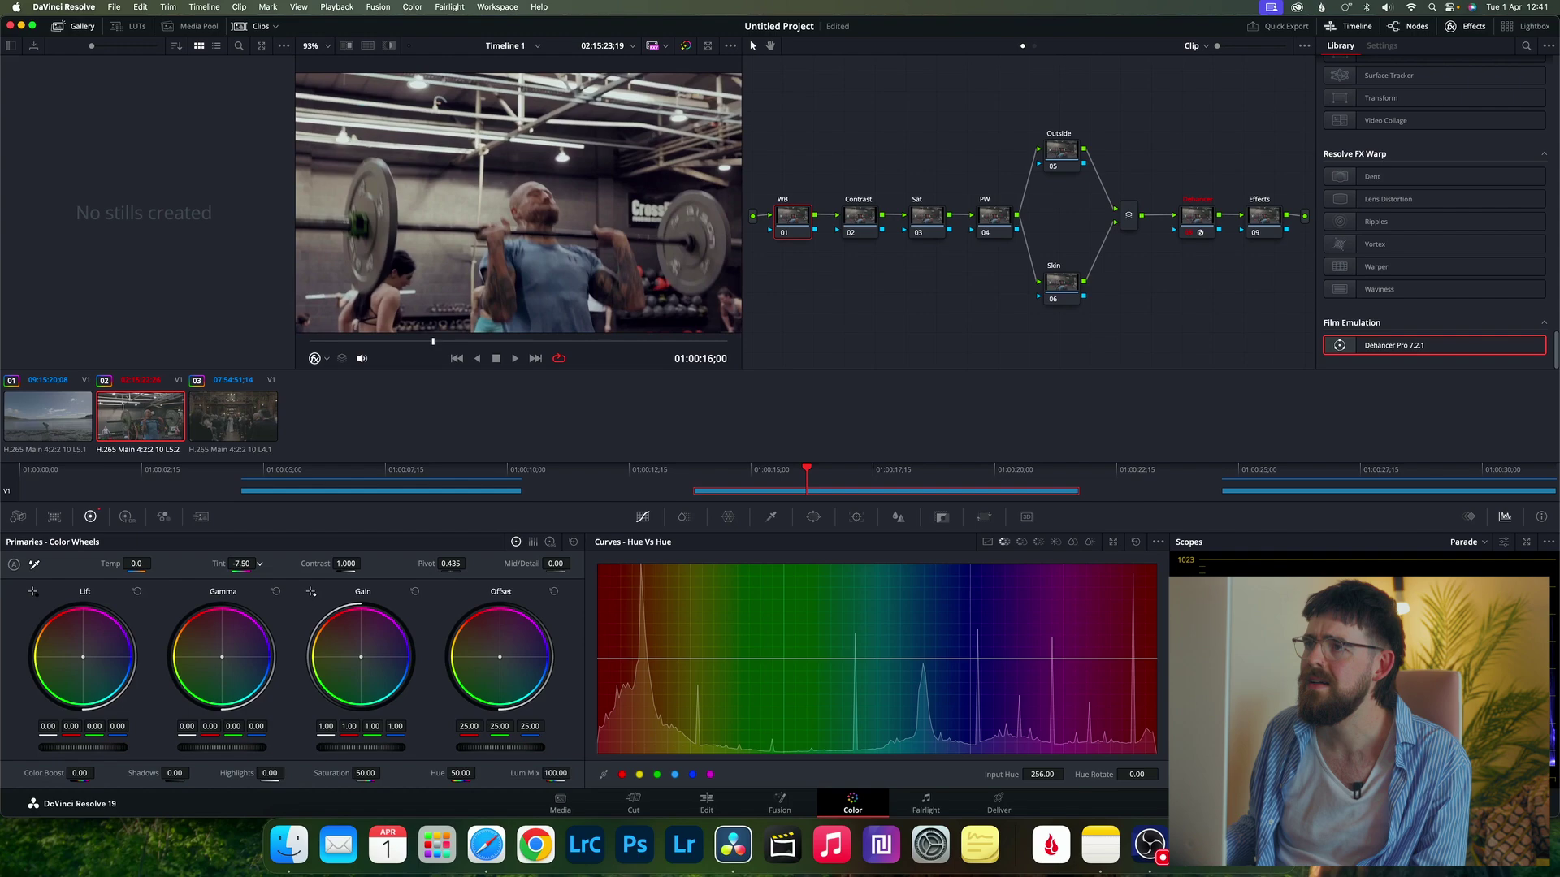
pyautogui.moveTo(259, 564); pyautogui.dragTo(241, 563)
pyautogui.moveTo(138, 564); pyautogui.dragTo(155, 564)
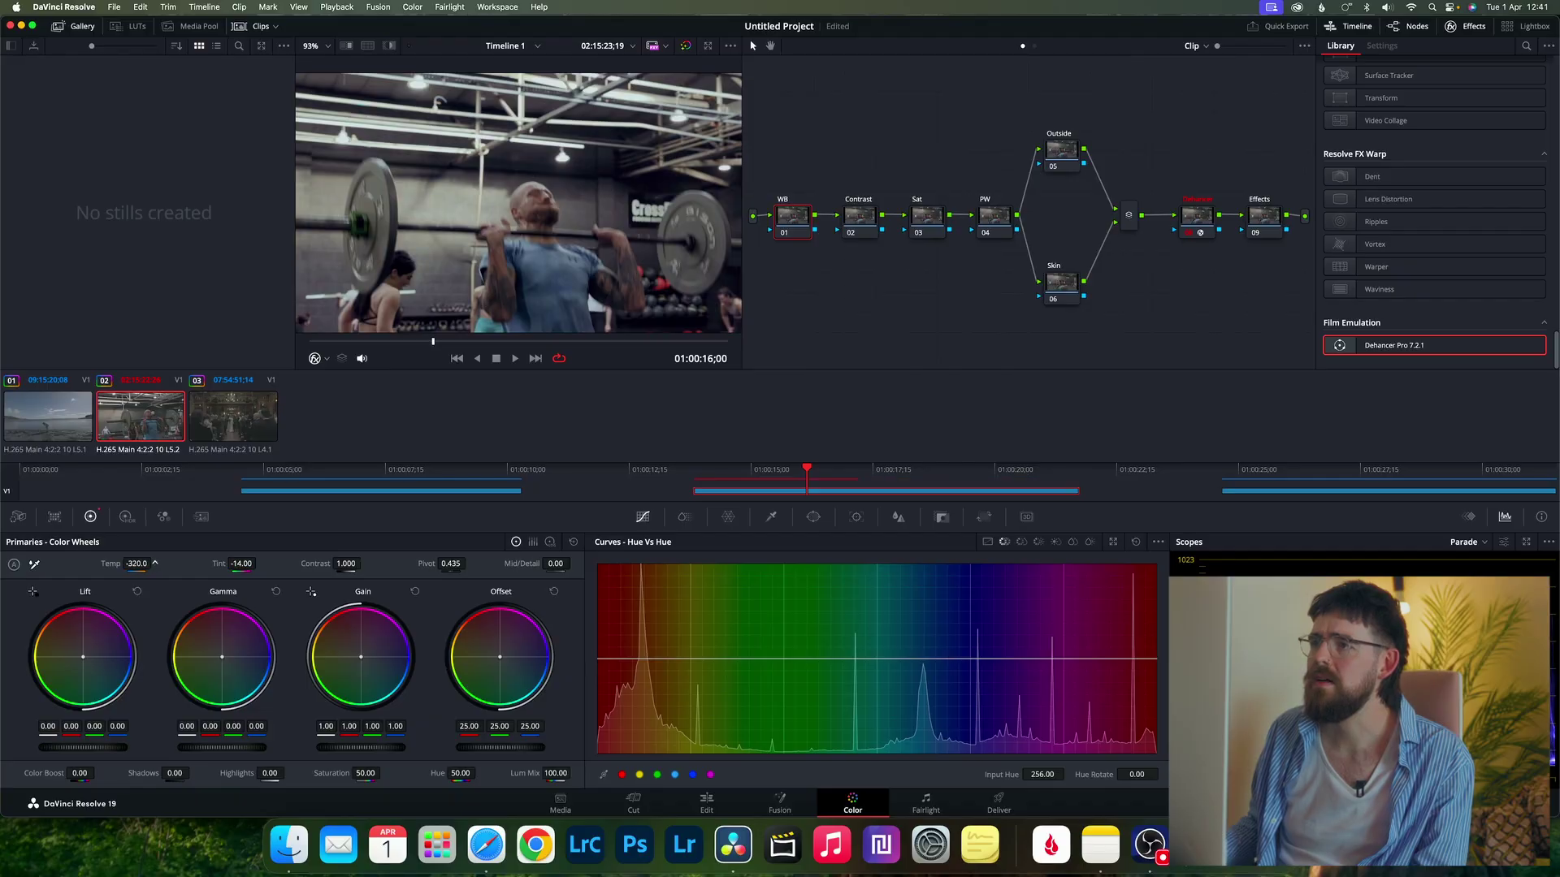
pyautogui.press('space')
pyautogui.scroll(-4, 533, 234)
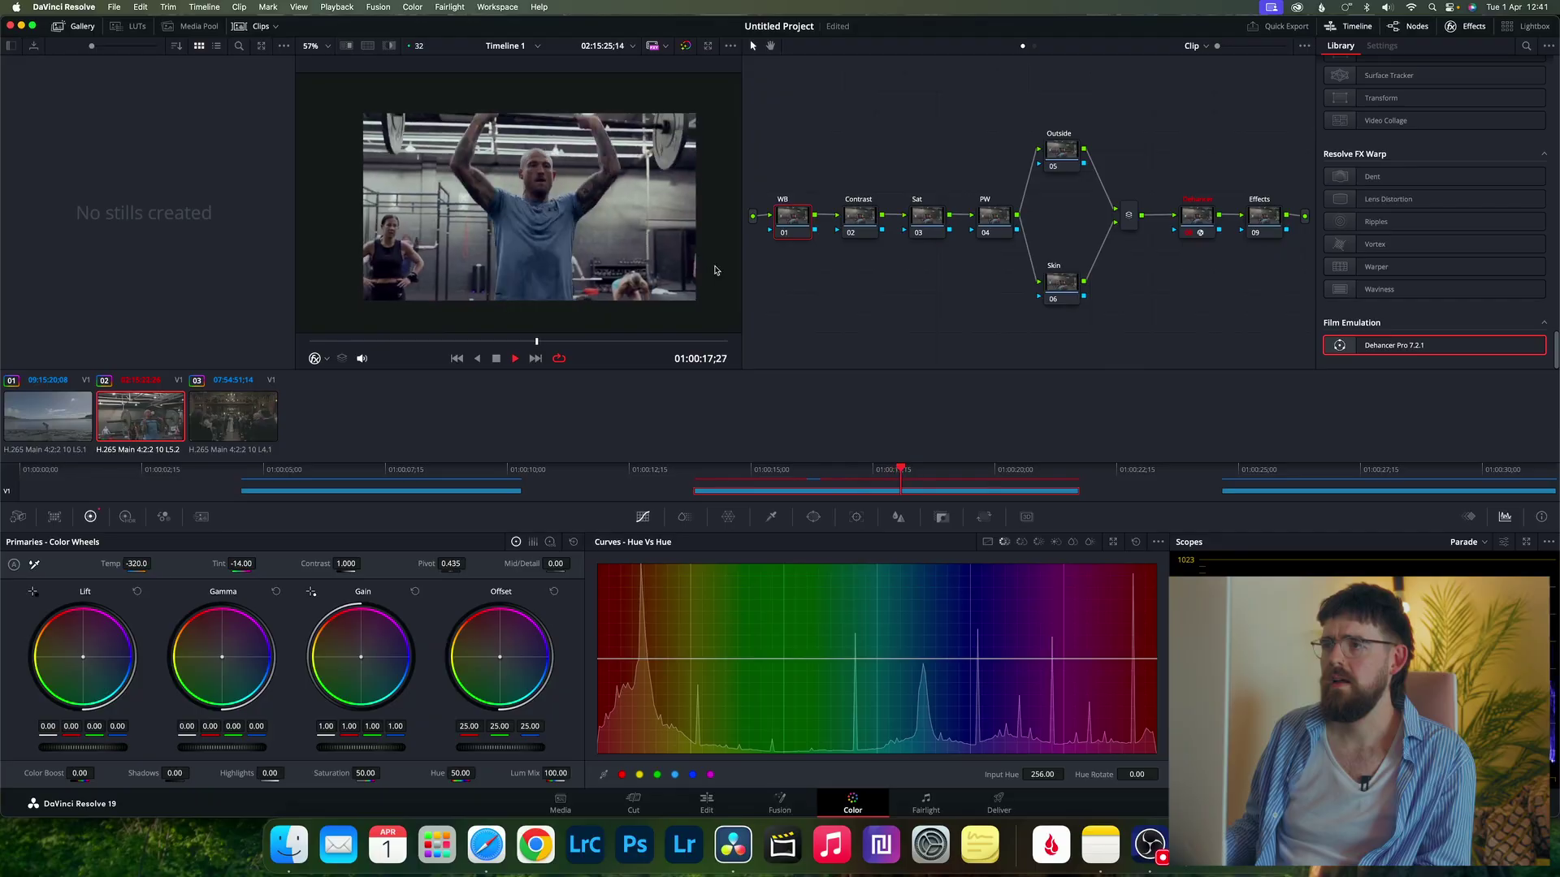
pyautogui.press('space')
# Apply Dehancer Pro to the gym clip's Effects node and adjust its Halation Amplify
pyautogui.click(1264, 219)
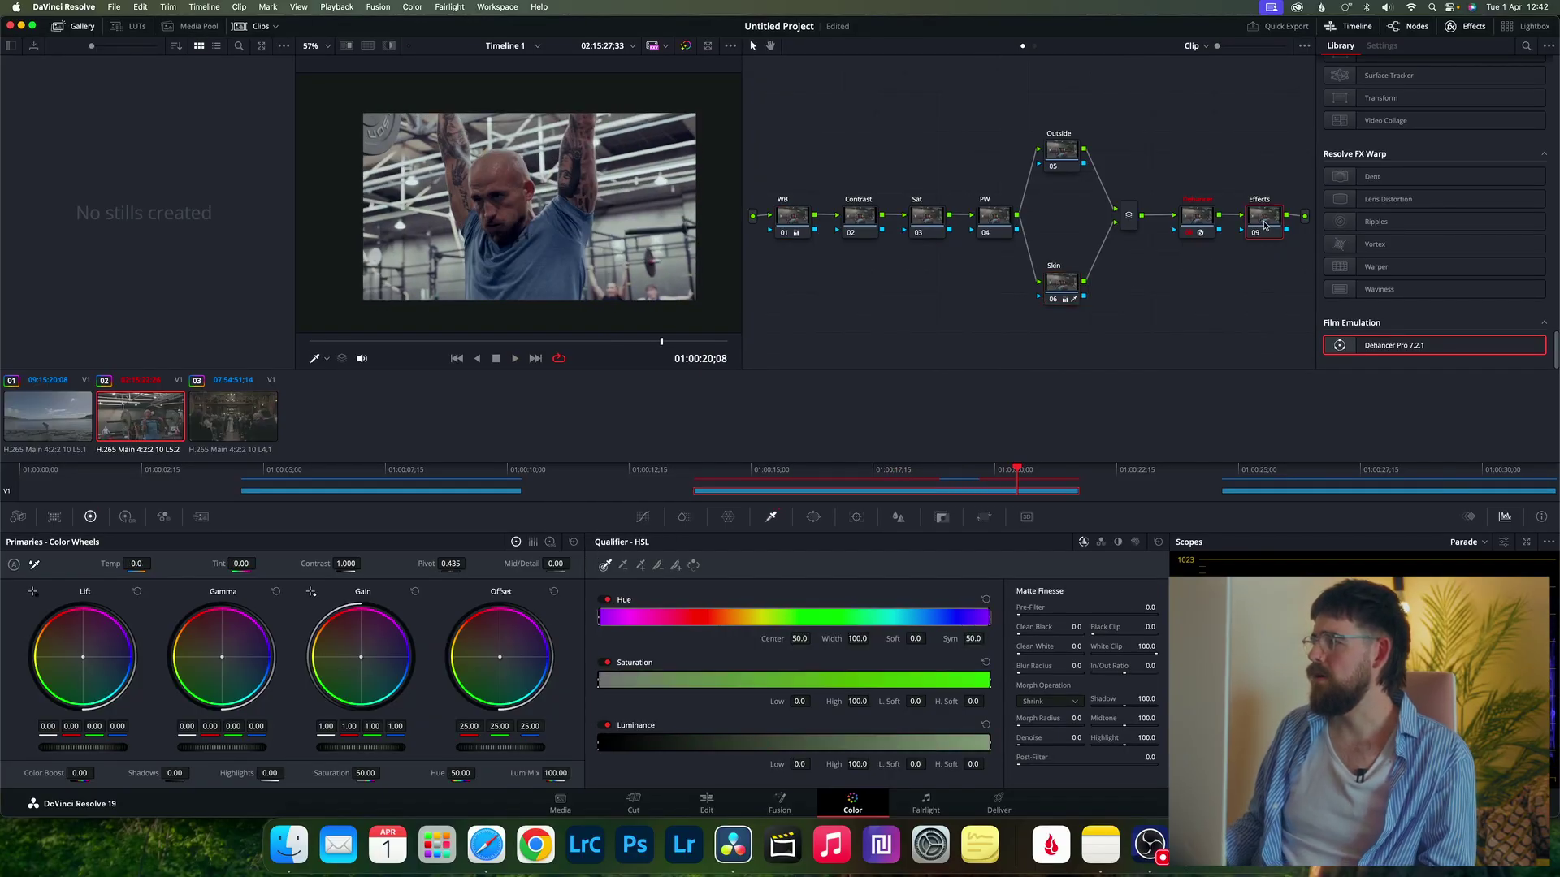
pyautogui.moveTo(1357, 346); pyautogui.dragTo(1264, 218)
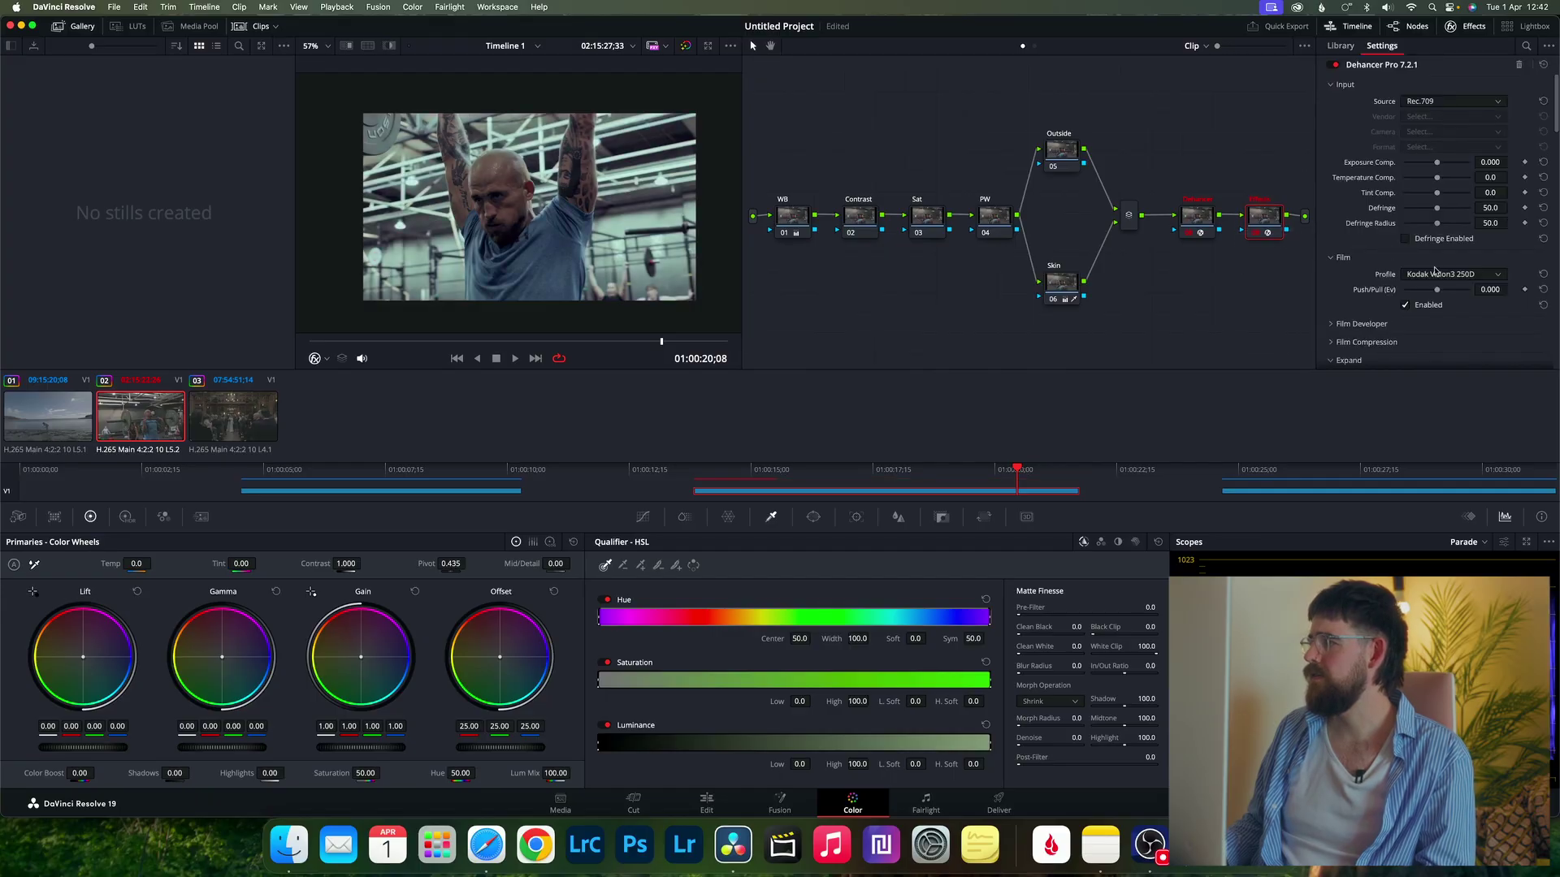
pyautogui.scroll(-5, 1443, 293)
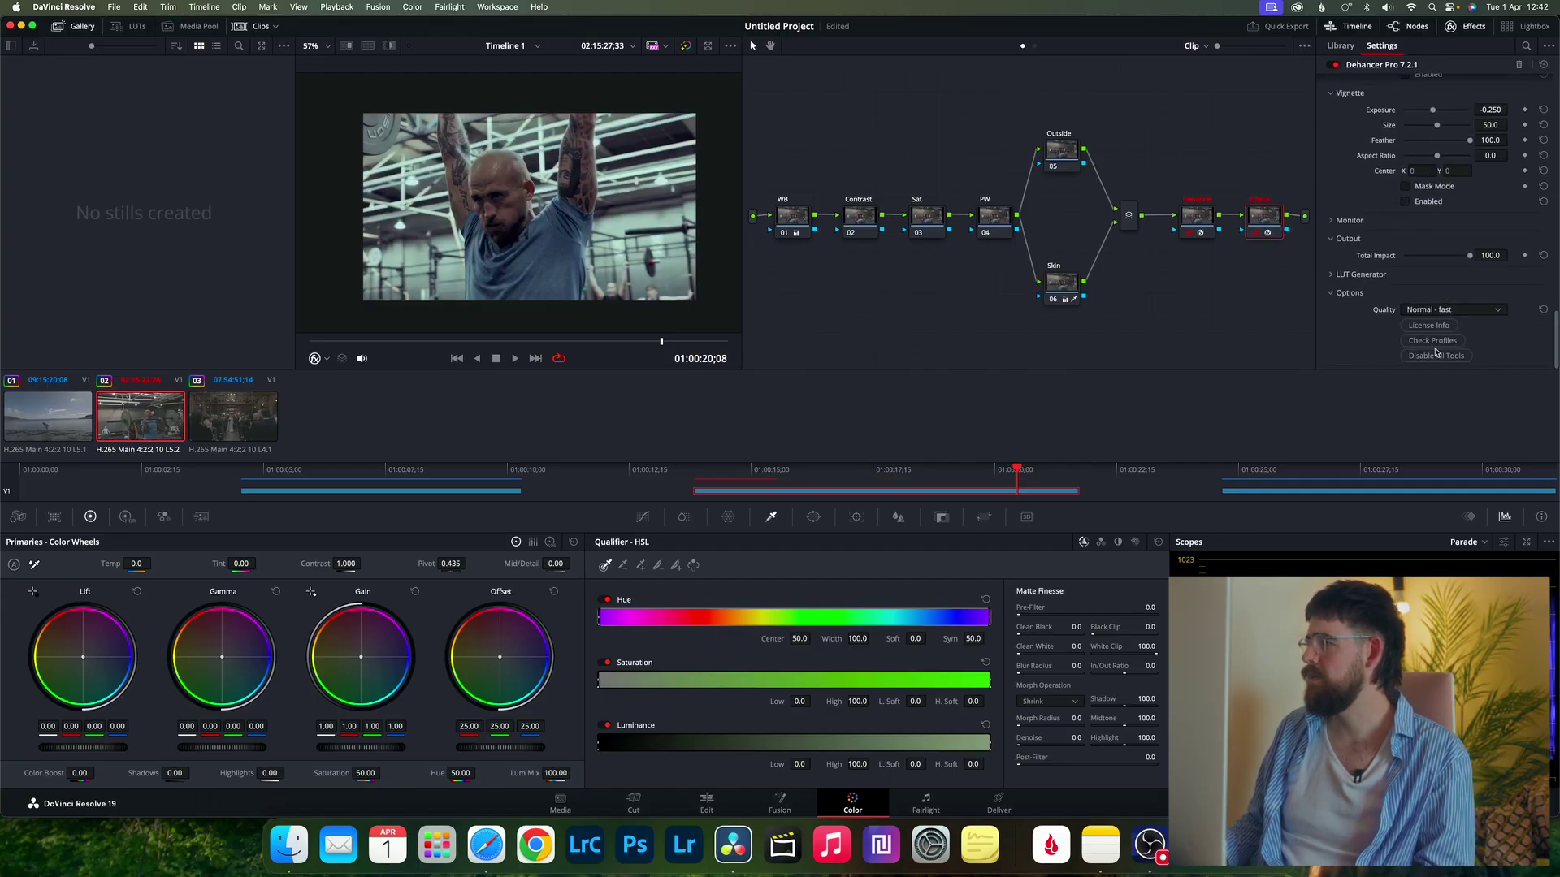
pyautogui.scroll(10, 1445, 325)
pyautogui.scroll(5, 1459, 281)
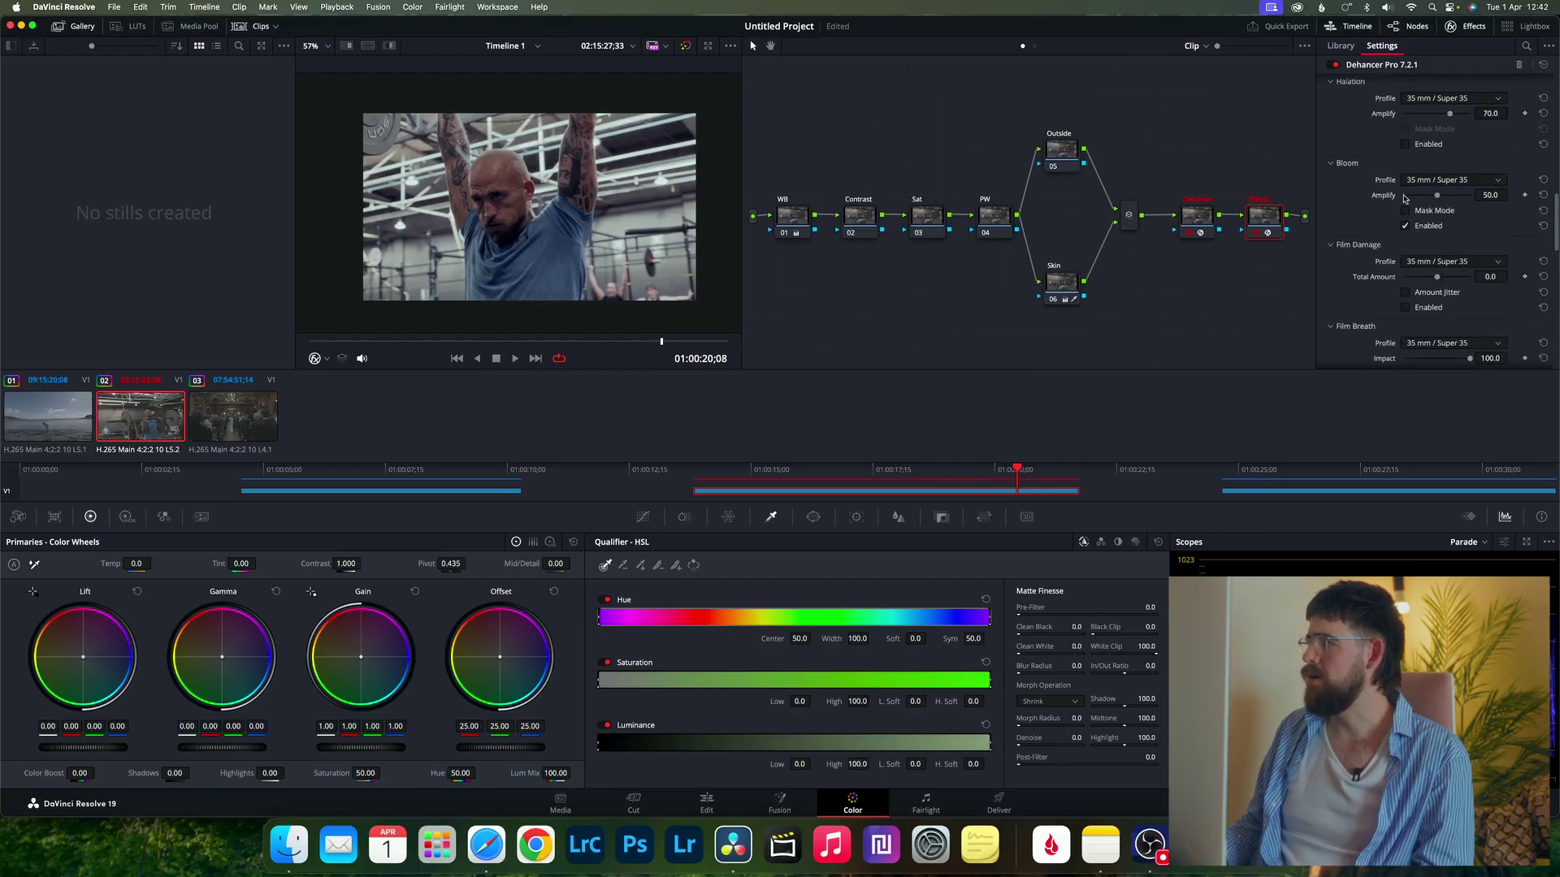
pyautogui.moveTo(1442, 118); pyautogui.dragTo(1440, 119)
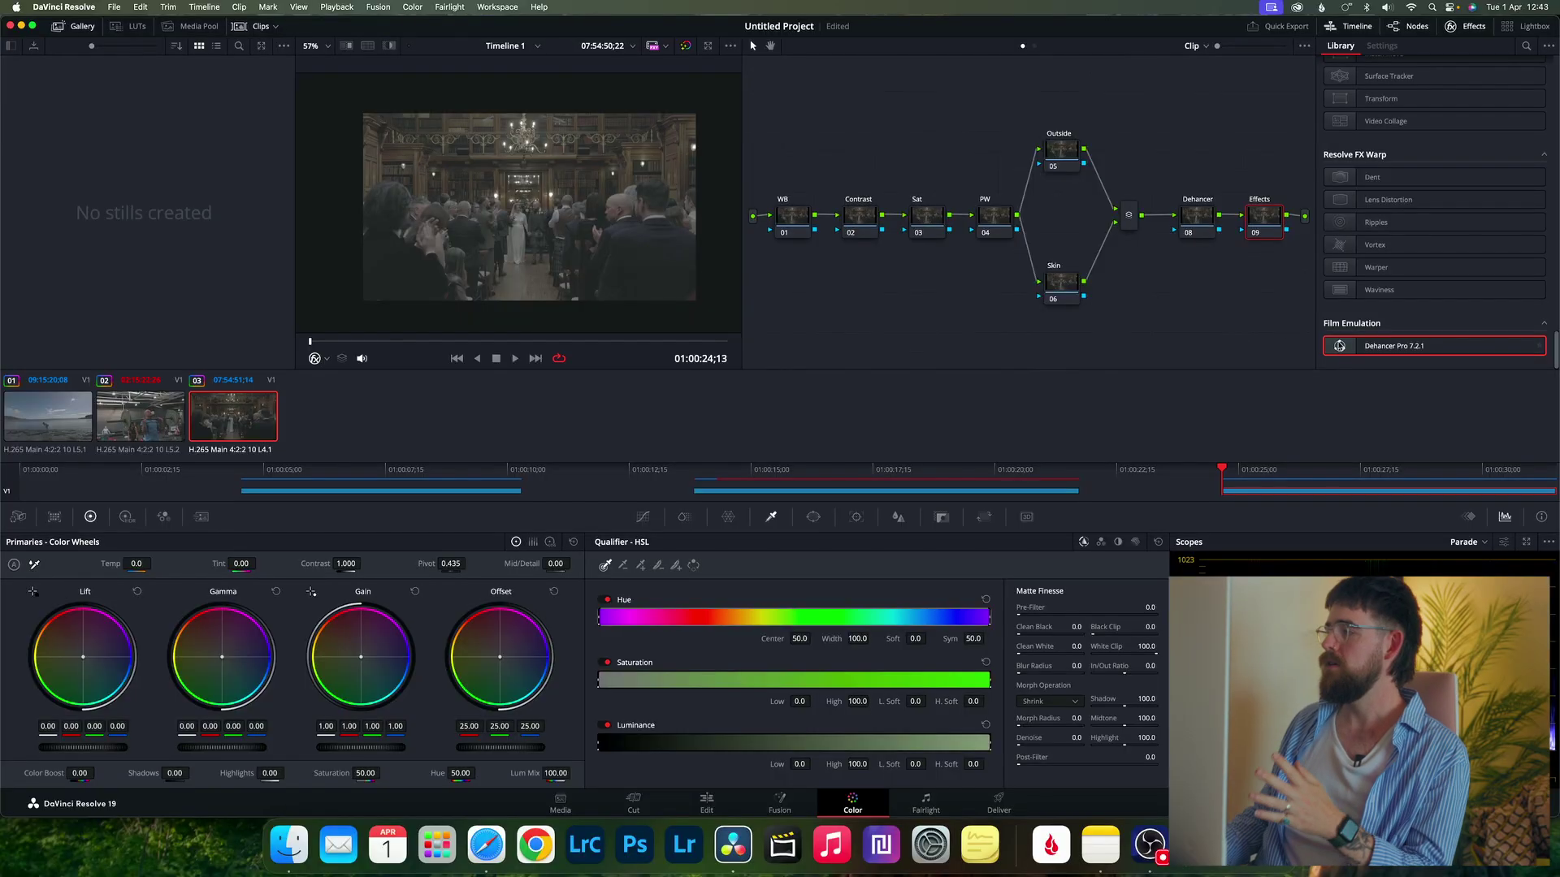
# Apply Dehancer Pro to the wedding clip's Dehancer node with Canon R6 C-Log 3 Cinema Gamut input, Exposure Comp. 1.074 and Kodak Vision3 200T film
pyautogui.moveTo(1338, 346); pyautogui.dragTo(1197, 216)
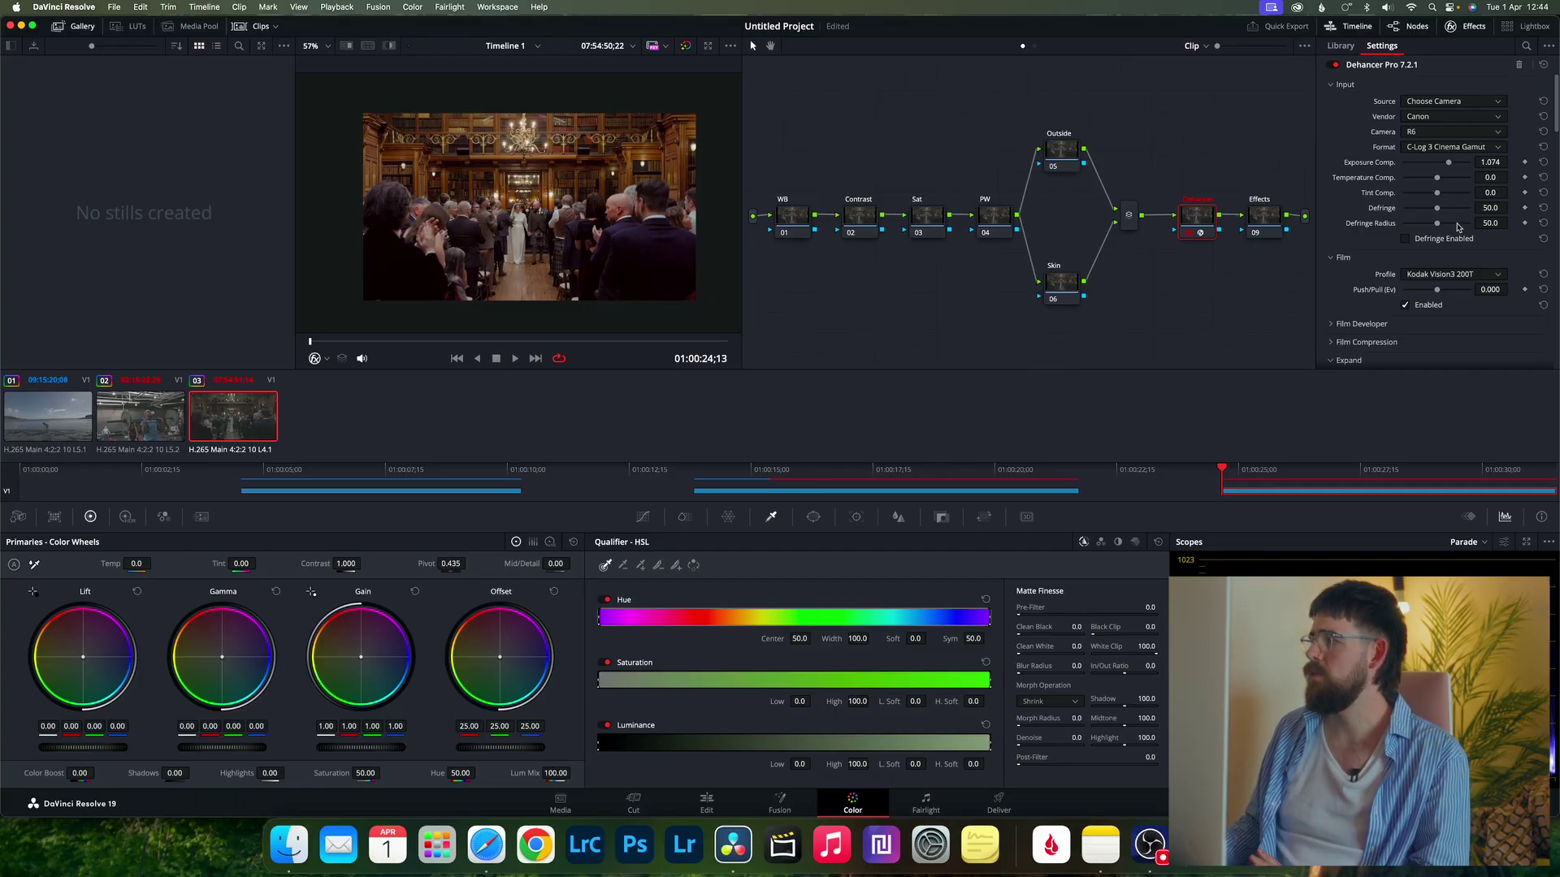
pyautogui.scroll(-1, 1457, 300)
# Add a second Dehancer Pro instance to the wedding clip's Effects node and disable its Film, Expand and Print tools
pyautogui.click(1264, 218)
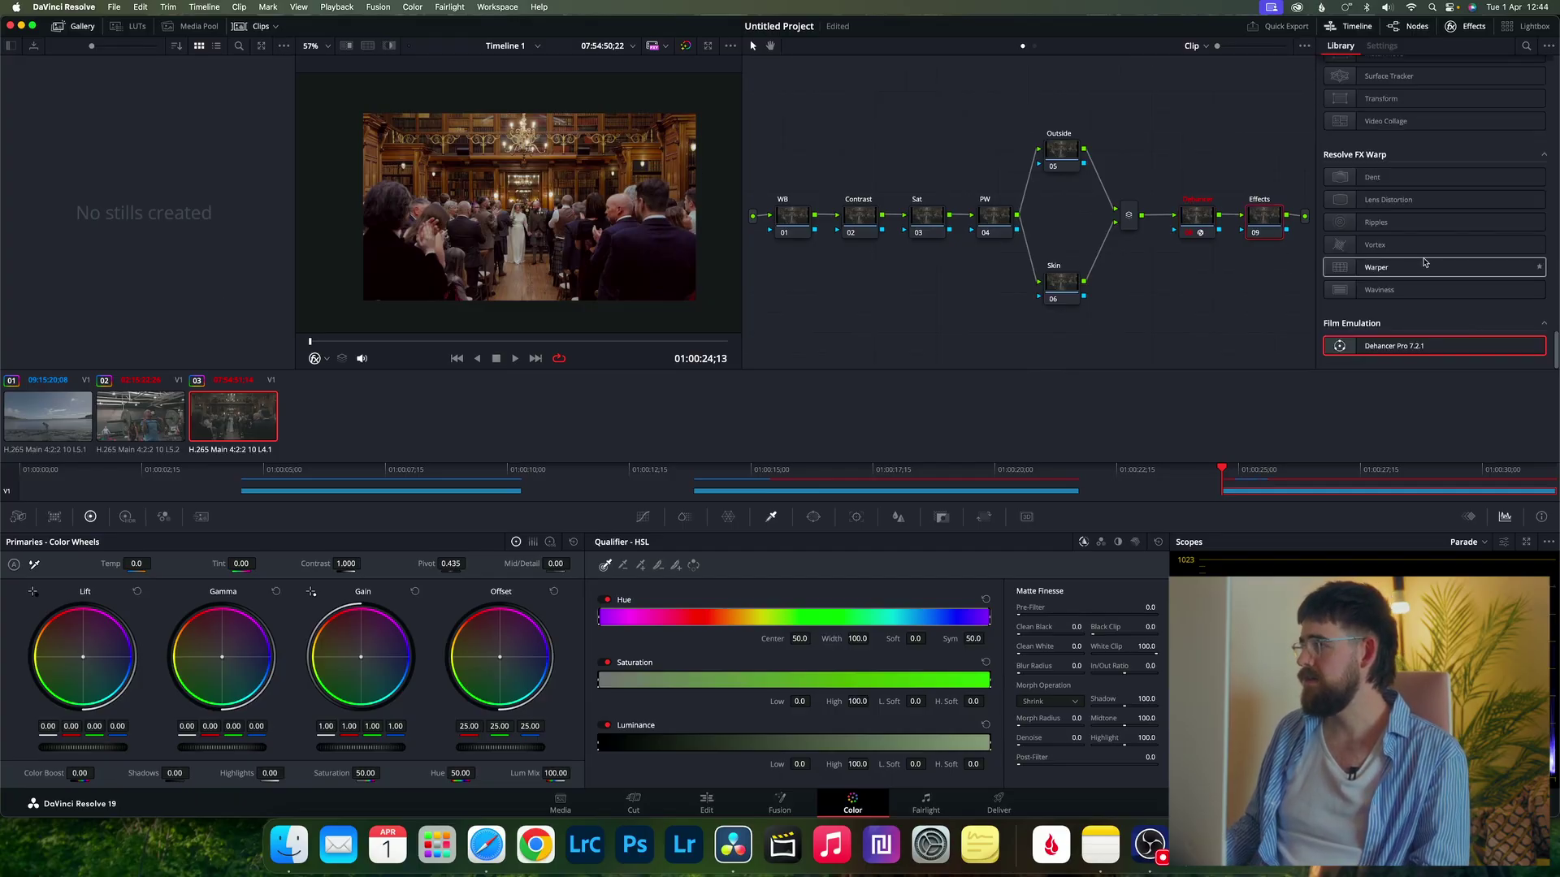
pyautogui.moveTo(1397, 342); pyautogui.dragTo(1264, 216)
pyautogui.scroll(-5, 1450, 341)
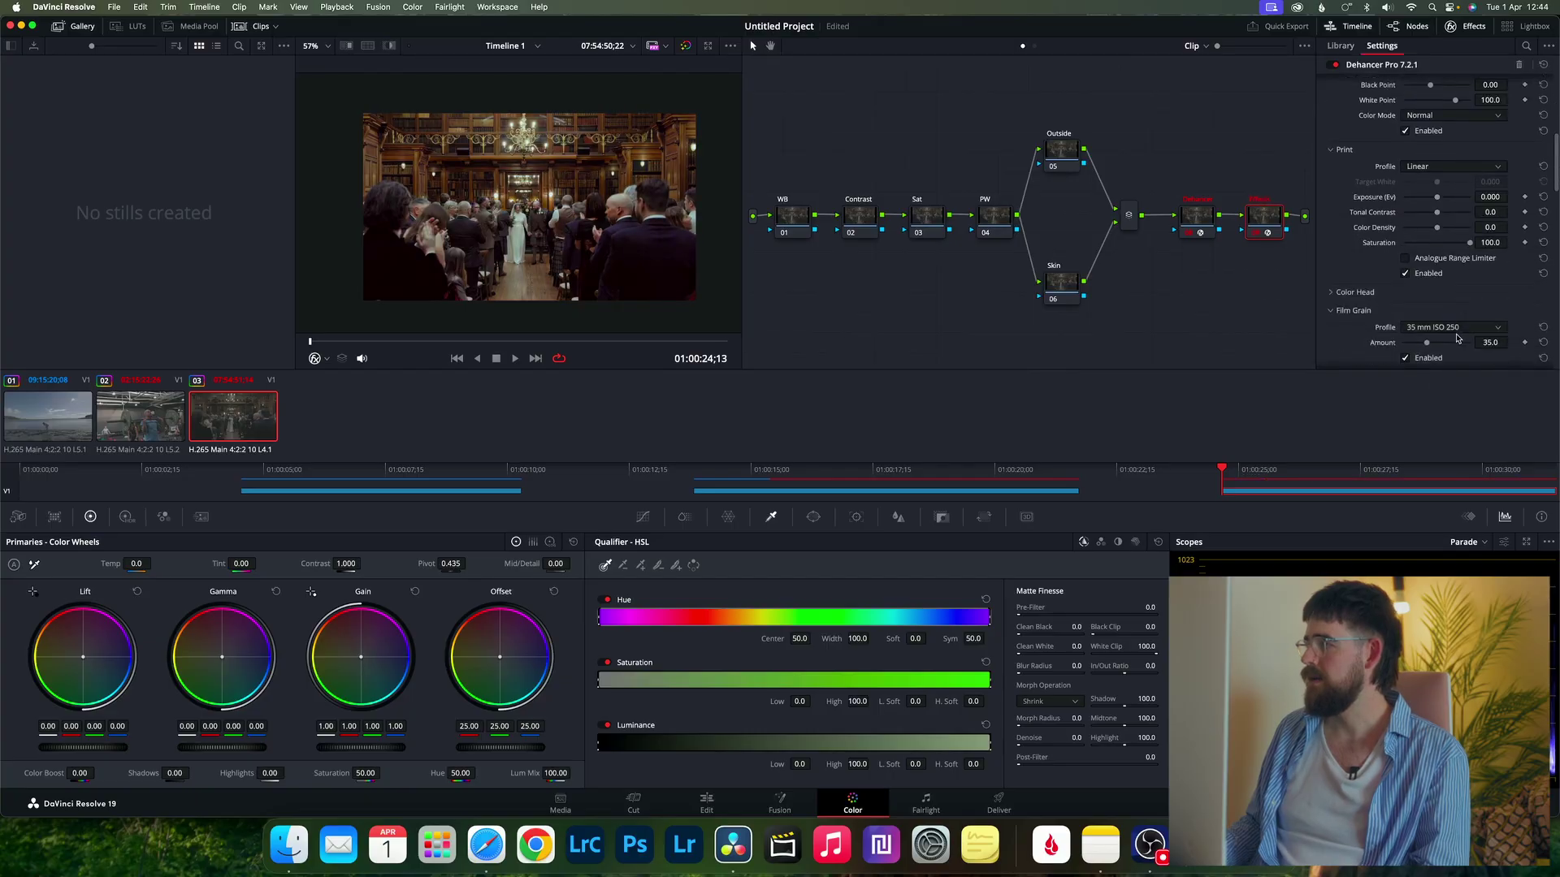
pyautogui.scroll(5, 1446, 341)
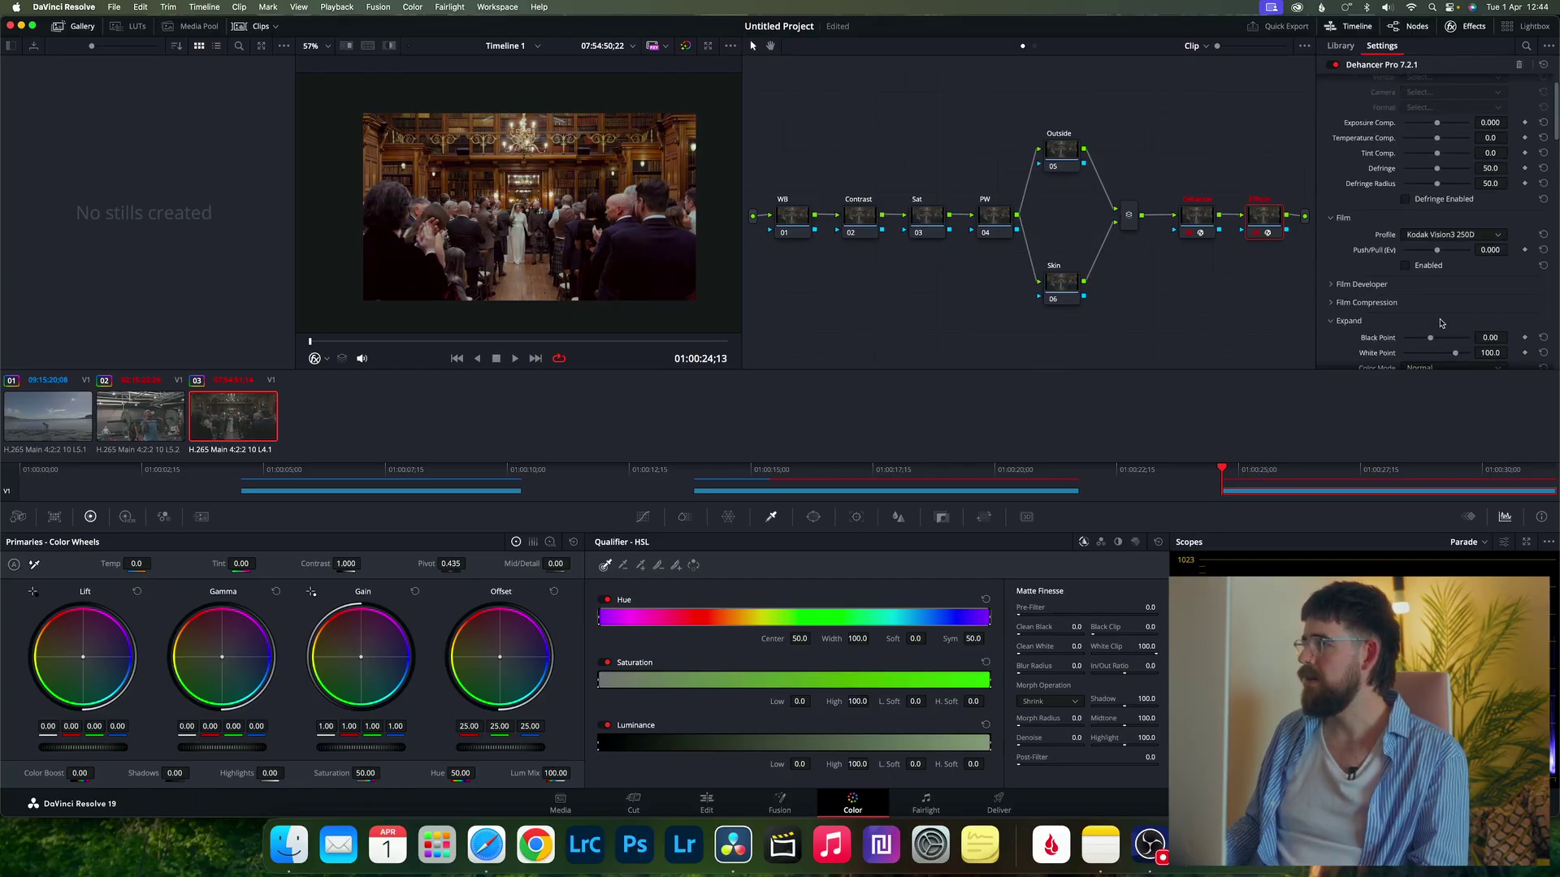
pyautogui.scroll(-6, 1440, 322)
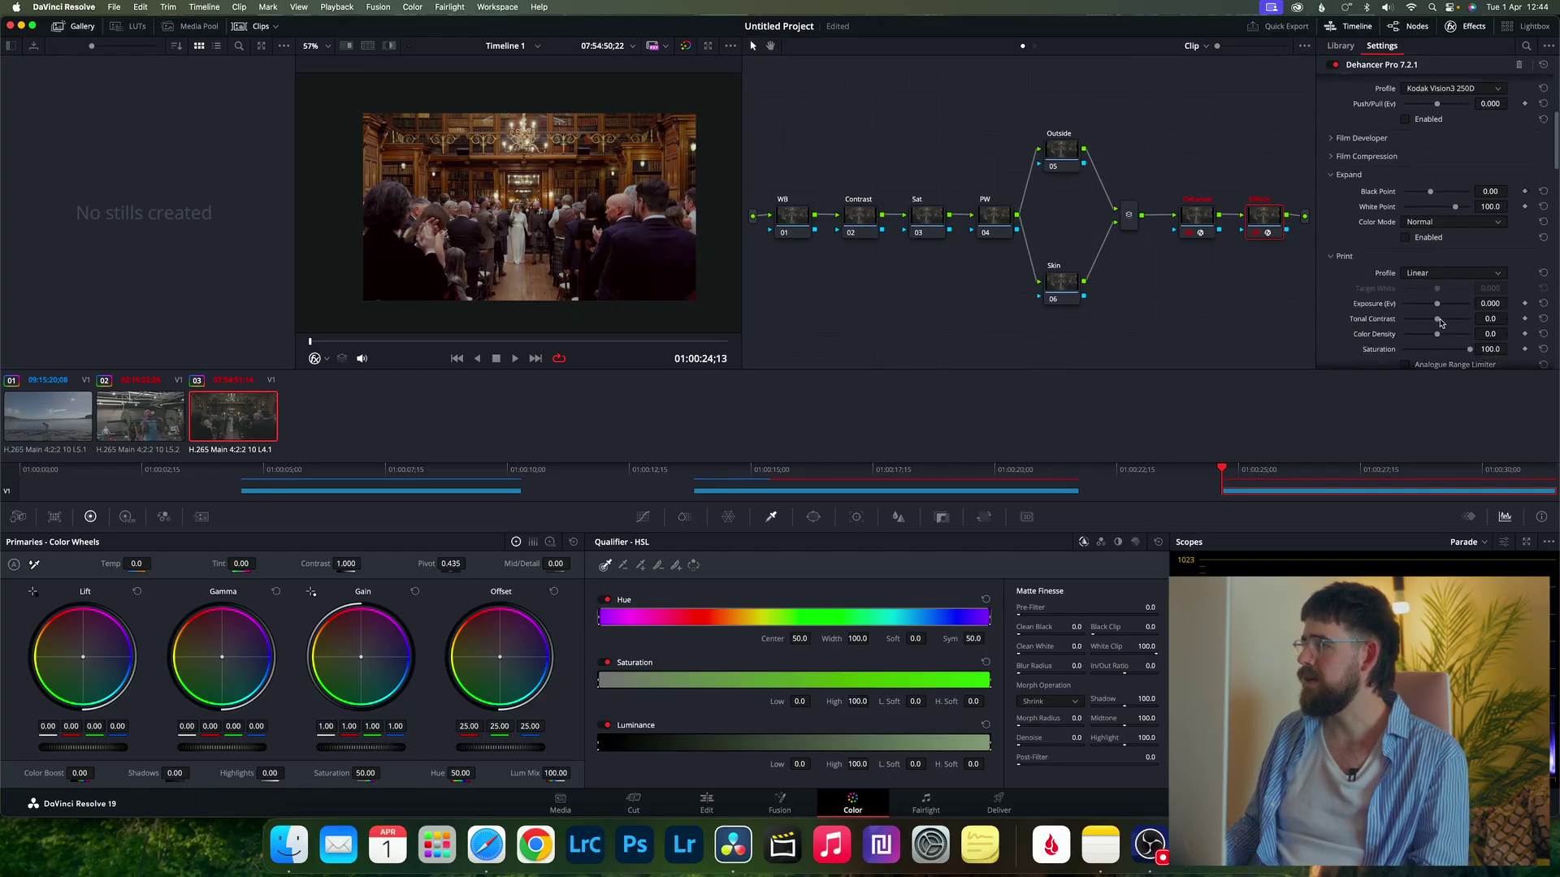
pyautogui.scroll(-1, 1419, 319)
pyautogui.click(1404, 318)
# Set the Film Grain Amount to about 24.8 and enable Halation on the wedding clip's Effects node
pyautogui.moveTo(1426, 303); pyautogui.dragTo(1420, 304)
pyautogui.scroll(-3, 1411, 327)
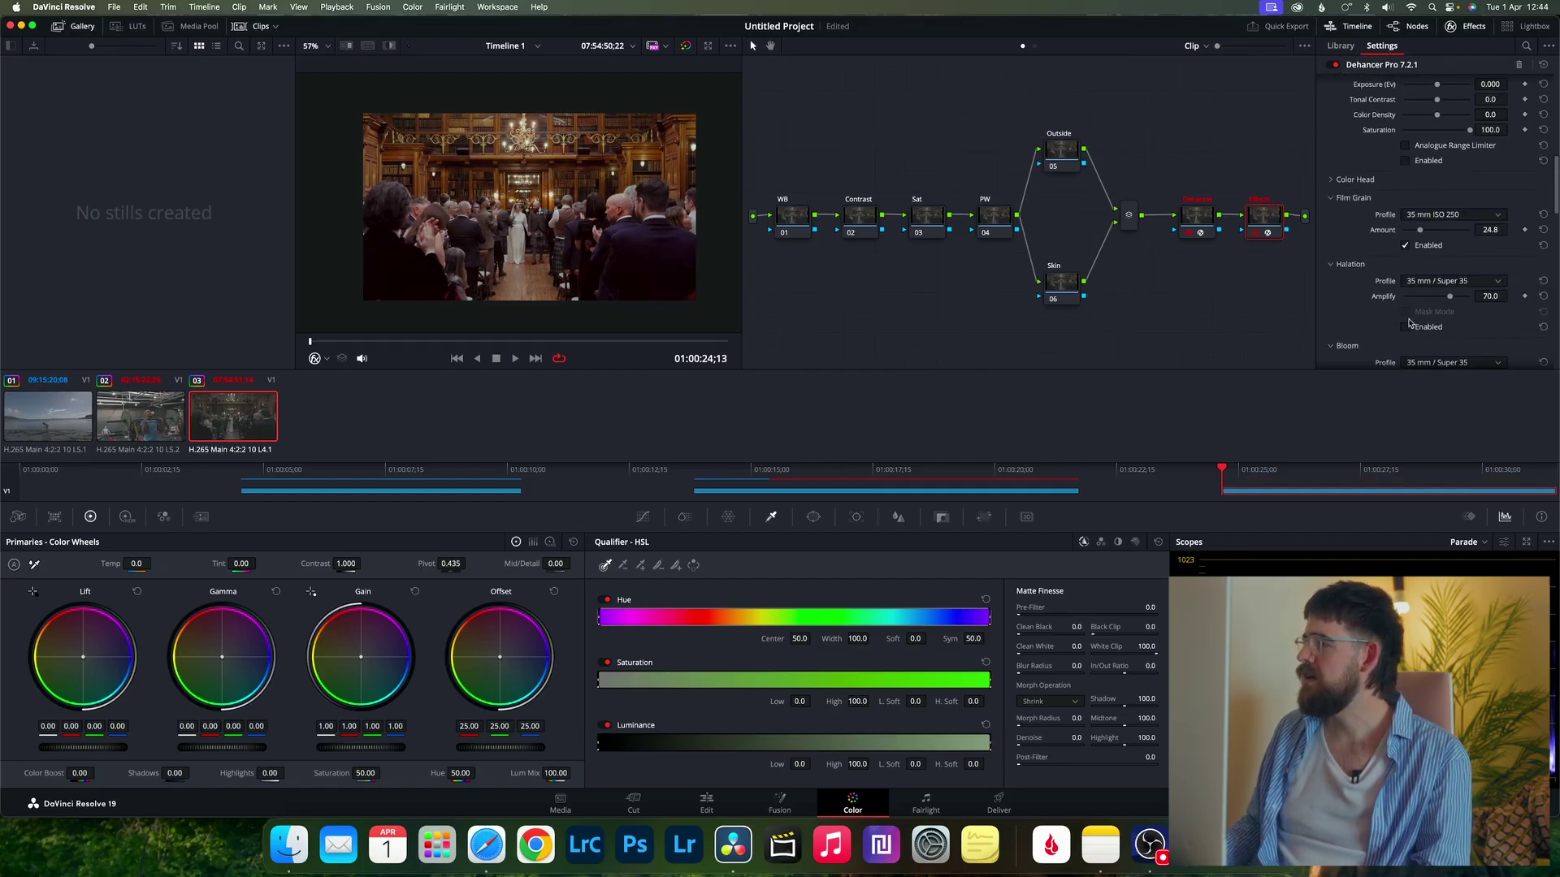
pyautogui.click(1407, 327)
pyautogui.scroll(-3, 1408, 330)
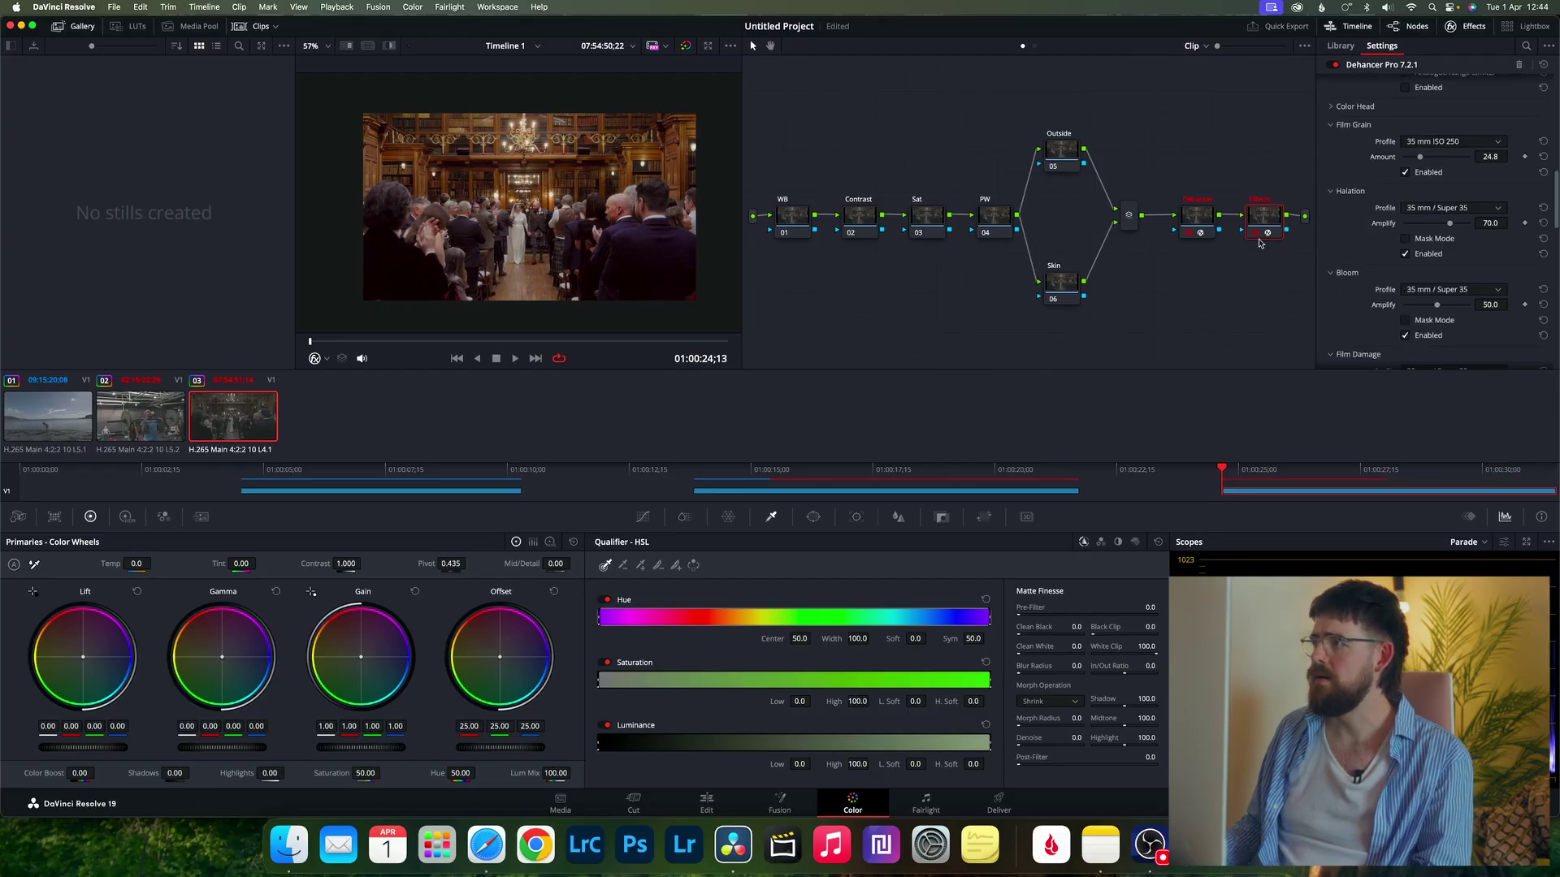
# Enable Dehancer's Film Breath, Gate Weave and Film Damage tools on the wedding clip's Effects node
pyautogui.scroll(-2, 1441, 283)
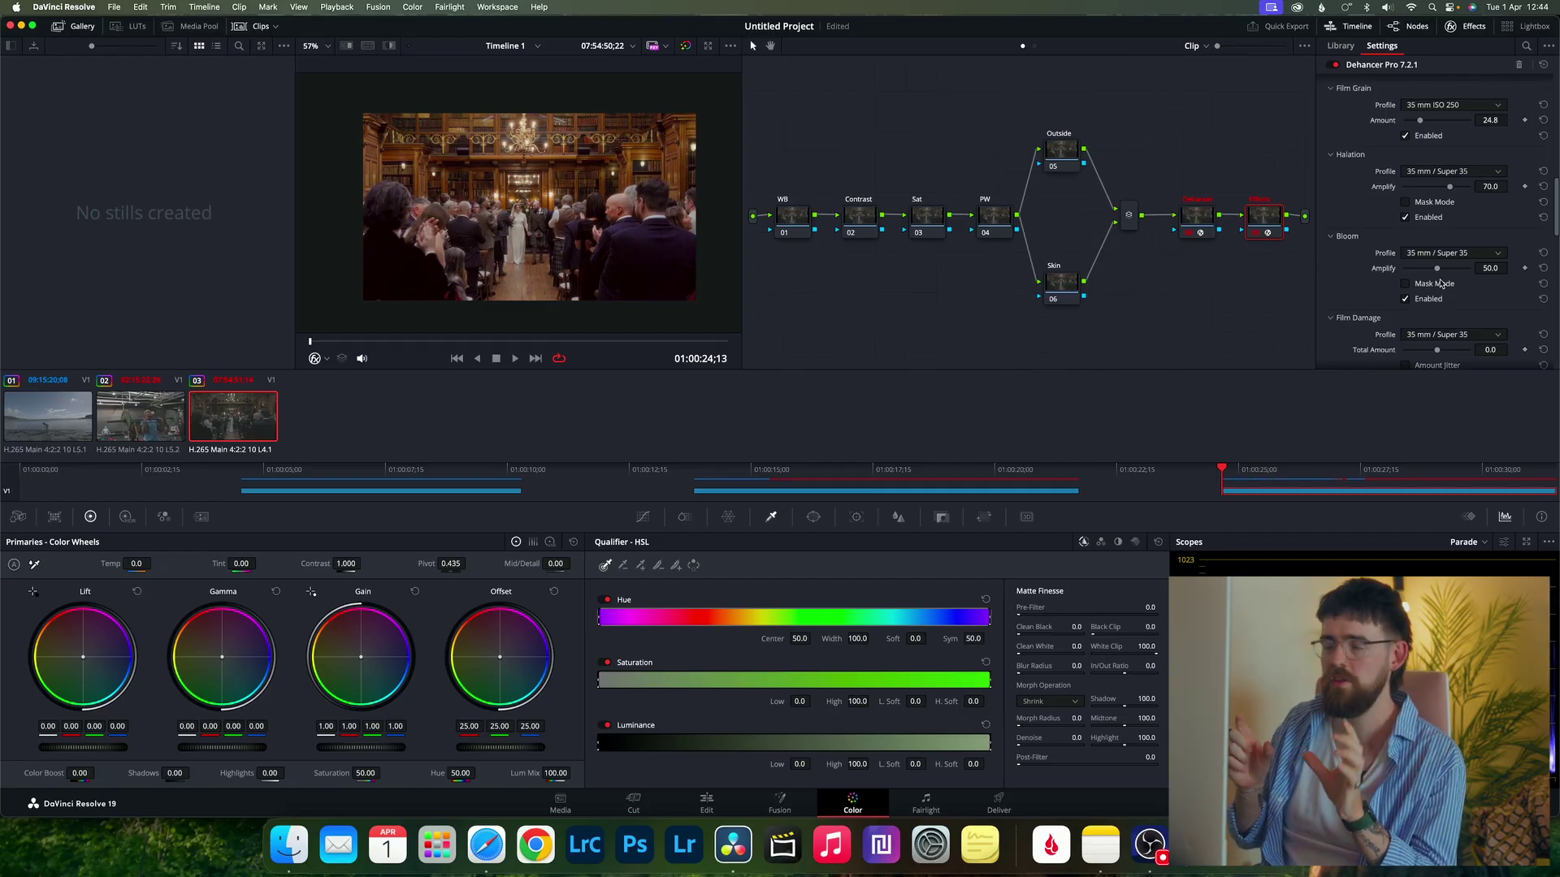
pyautogui.scroll(-2, 1441, 283)
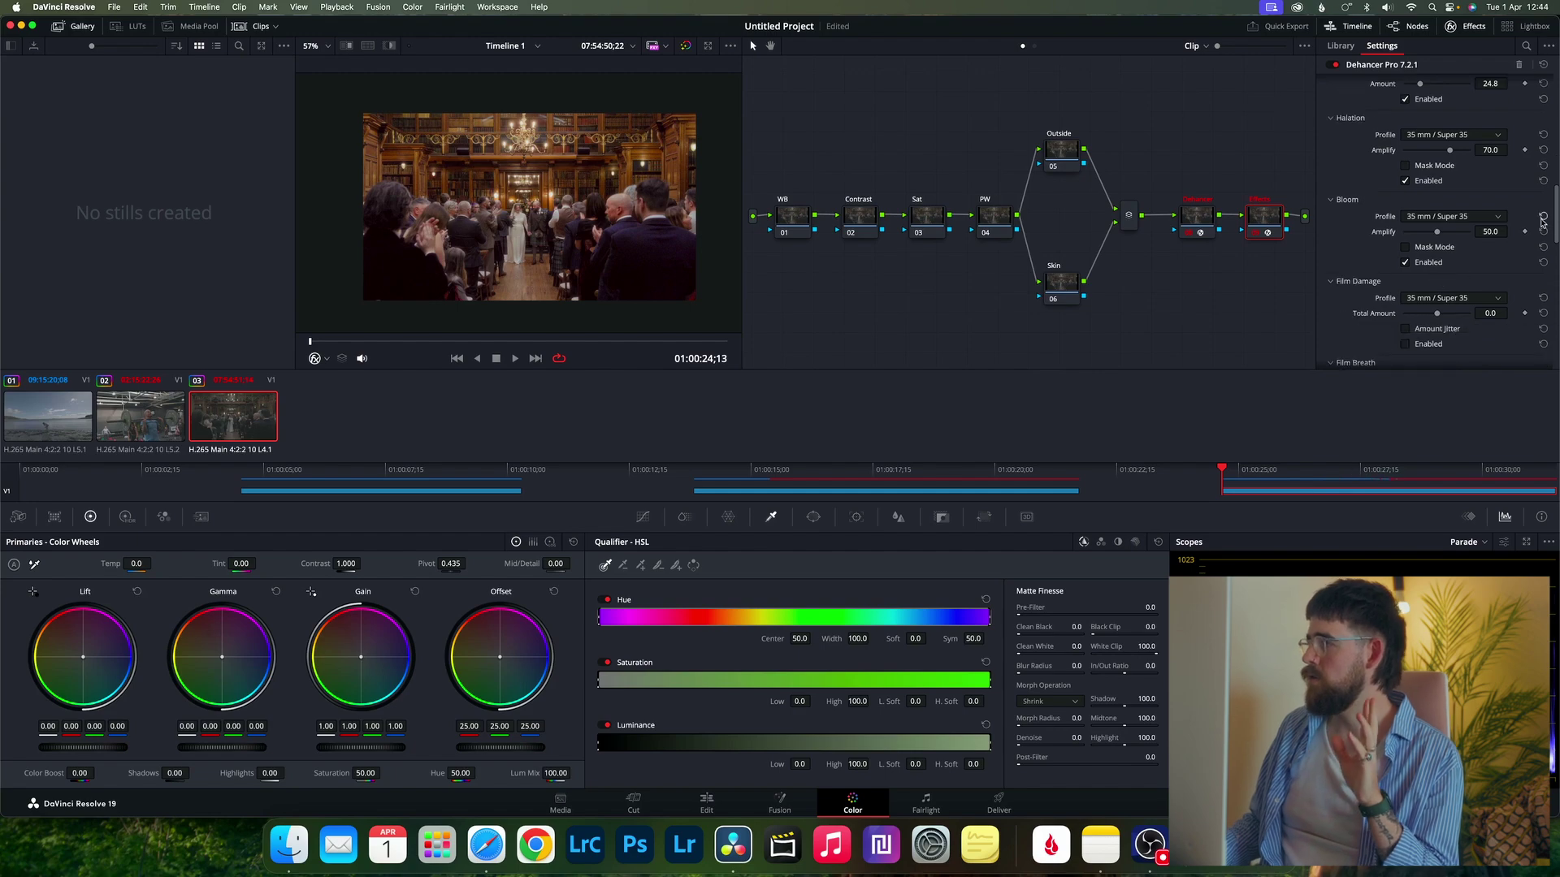
pyautogui.scroll(-1, 1555, 226)
pyautogui.moveTo(1556, 226)
pyautogui.mouseDown()
pyautogui.moveTo(1555, 270)
pyautogui.moveTo(1554, 255)
pyautogui.mouseUp()
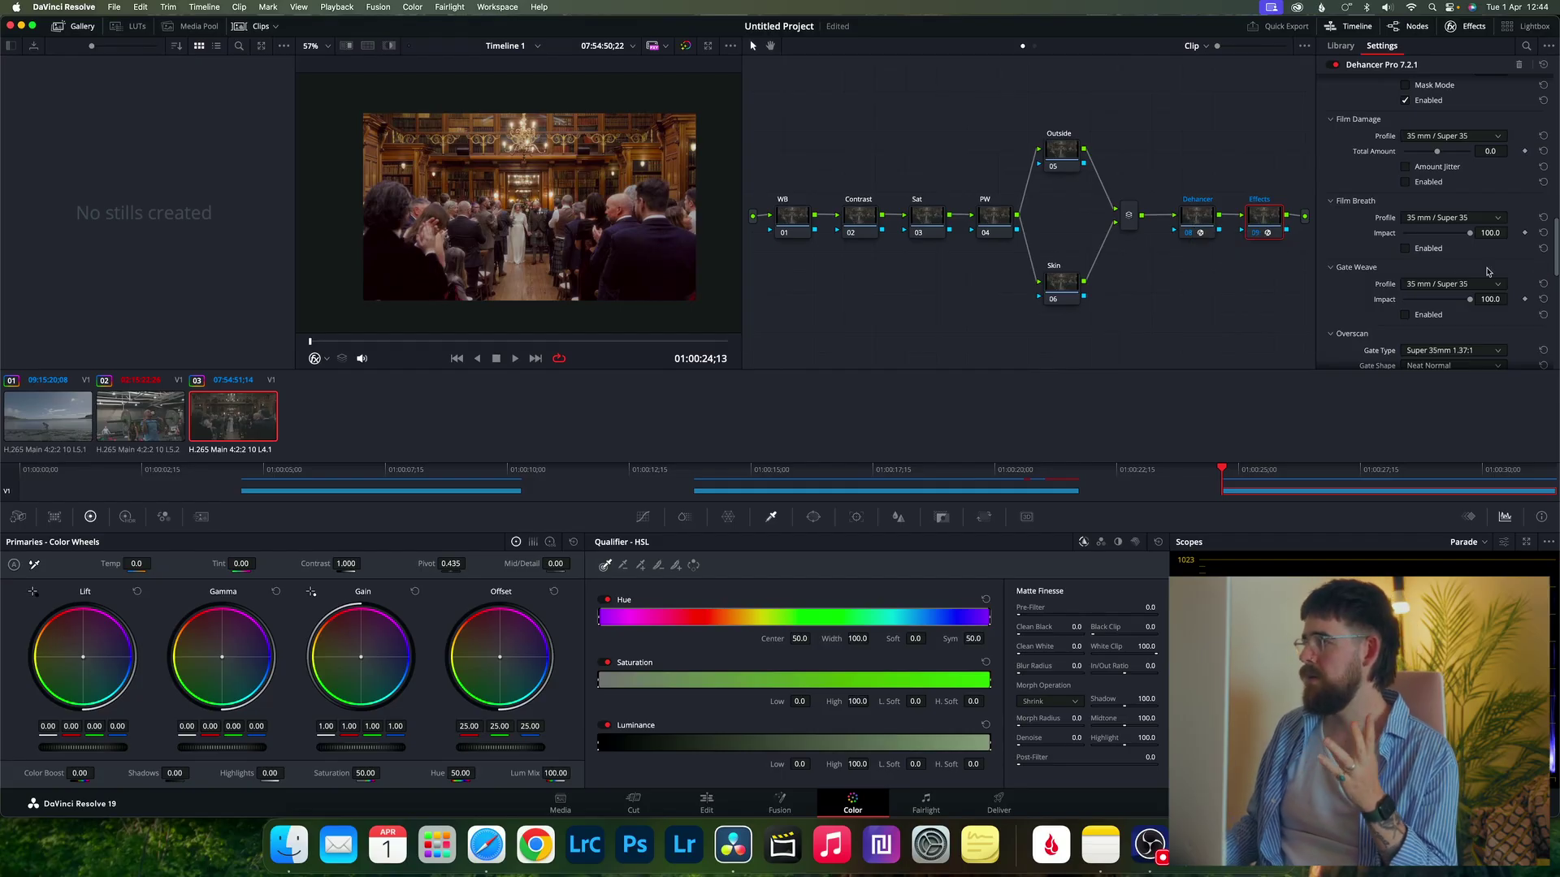
pyautogui.click(1405, 249)
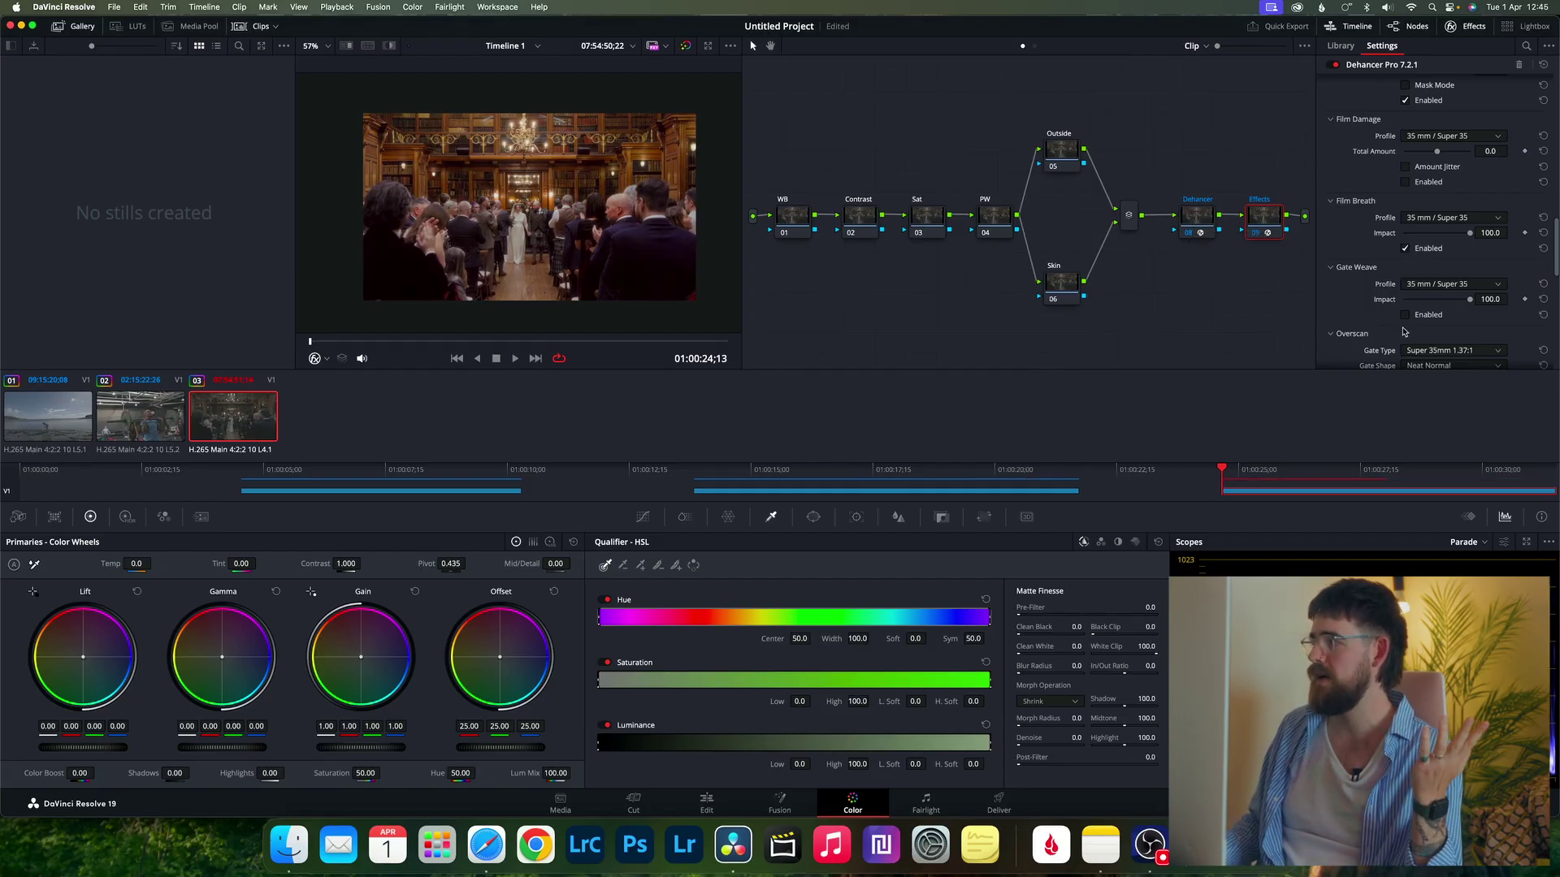
pyautogui.click(1405, 315)
pyautogui.click(1406, 183)
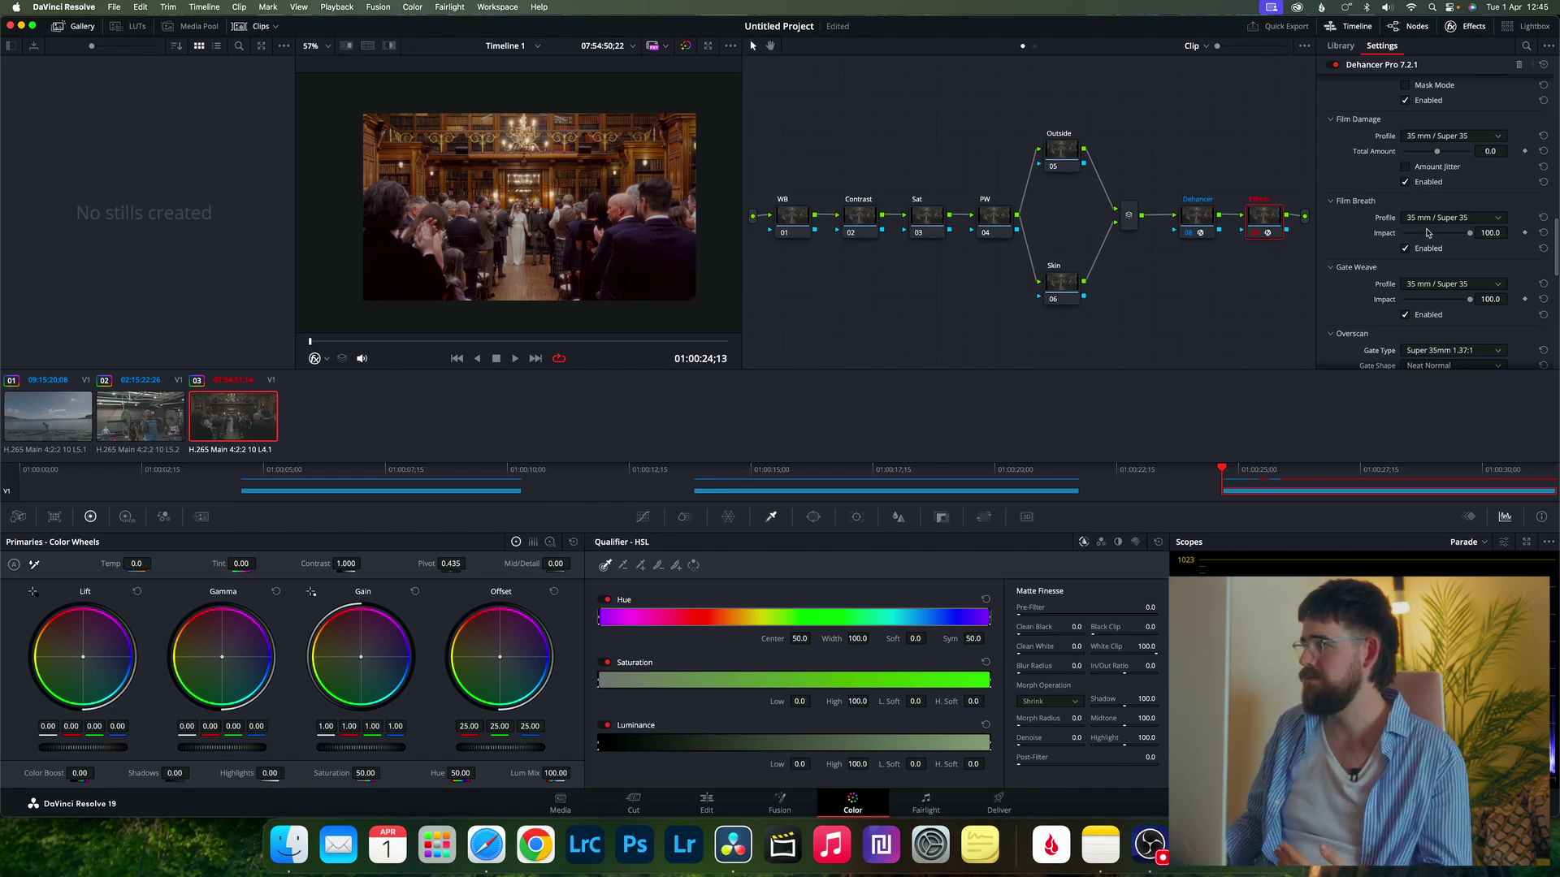
# Enable Dehancer's Overscan, keeping the Super 35mm 1.37:1 gate type and changing the Gate Shape to Neat Rounded
pyautogui.scroll(-2, 1428, 230)
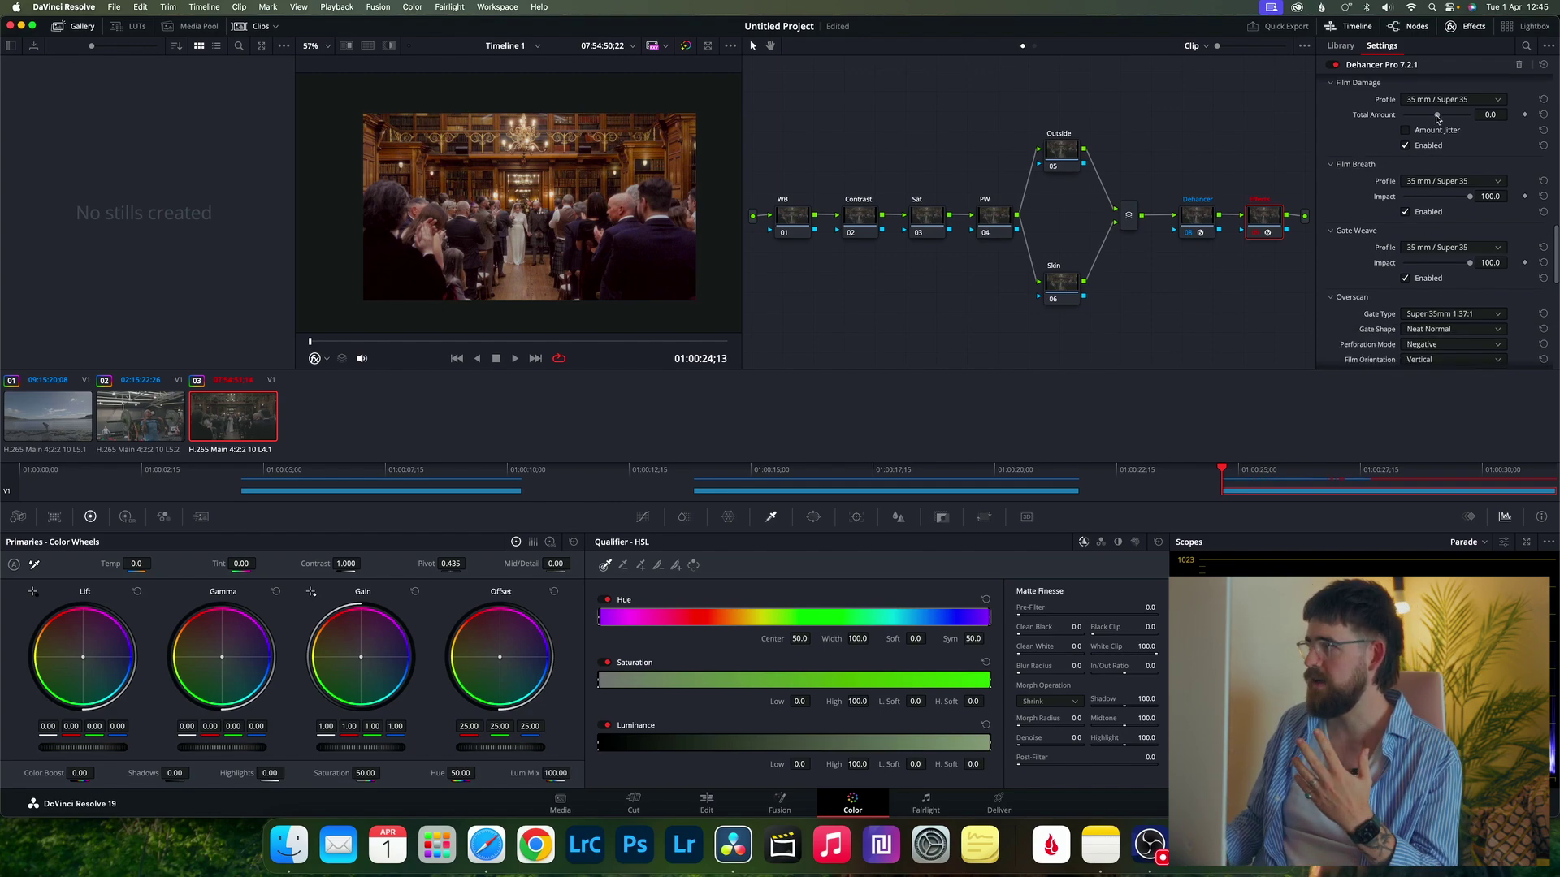
pyautogui.scroll(-5, 1465, 316)
pyautogui.click(1407, 351)
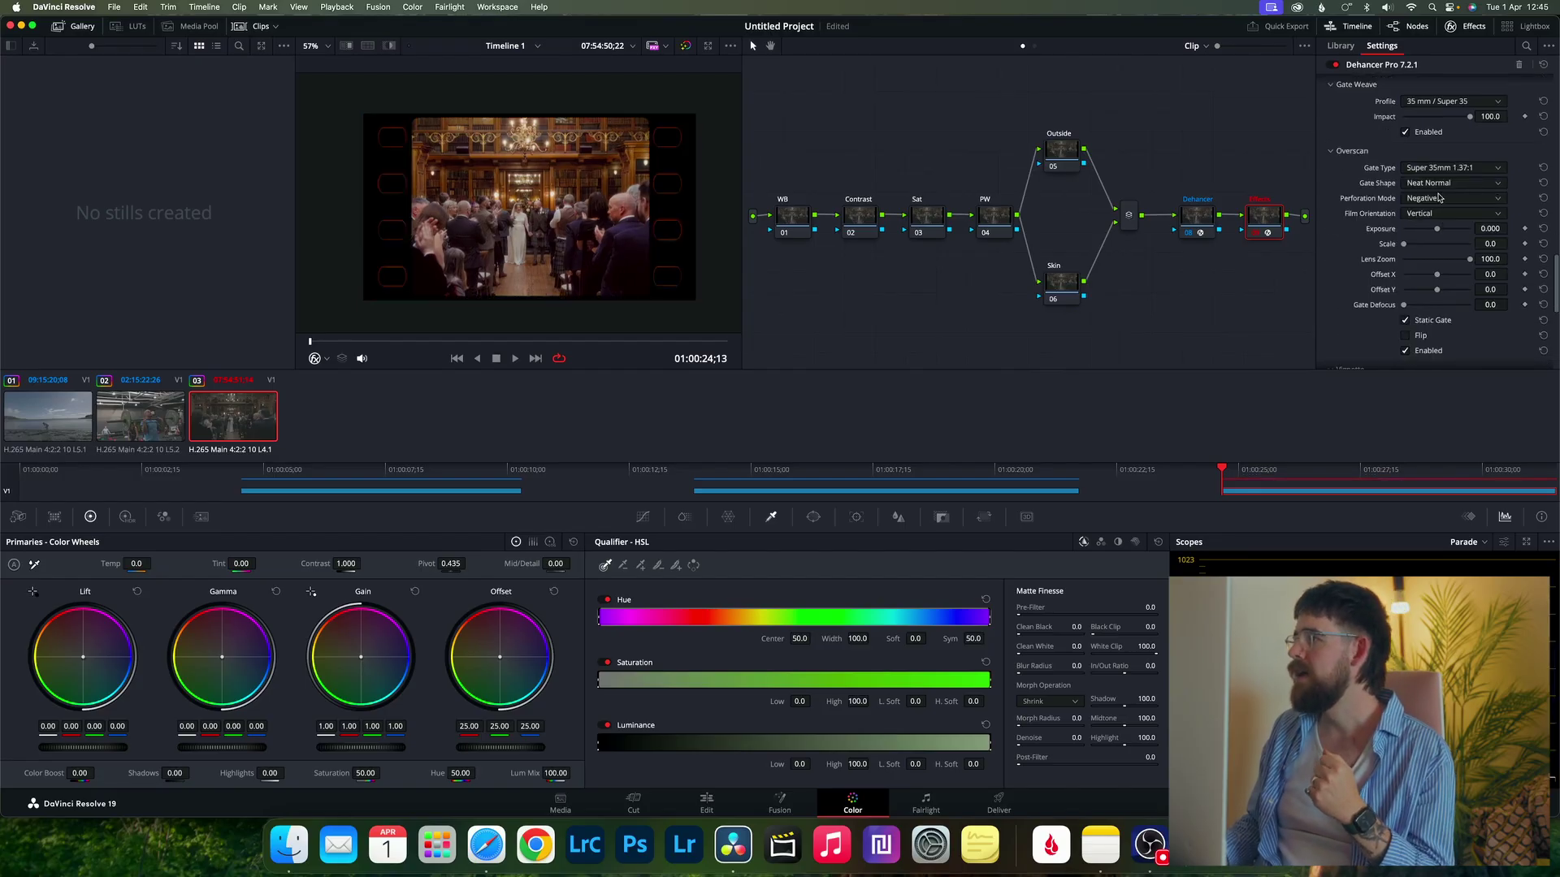
pyautogui.click(1422, 169)
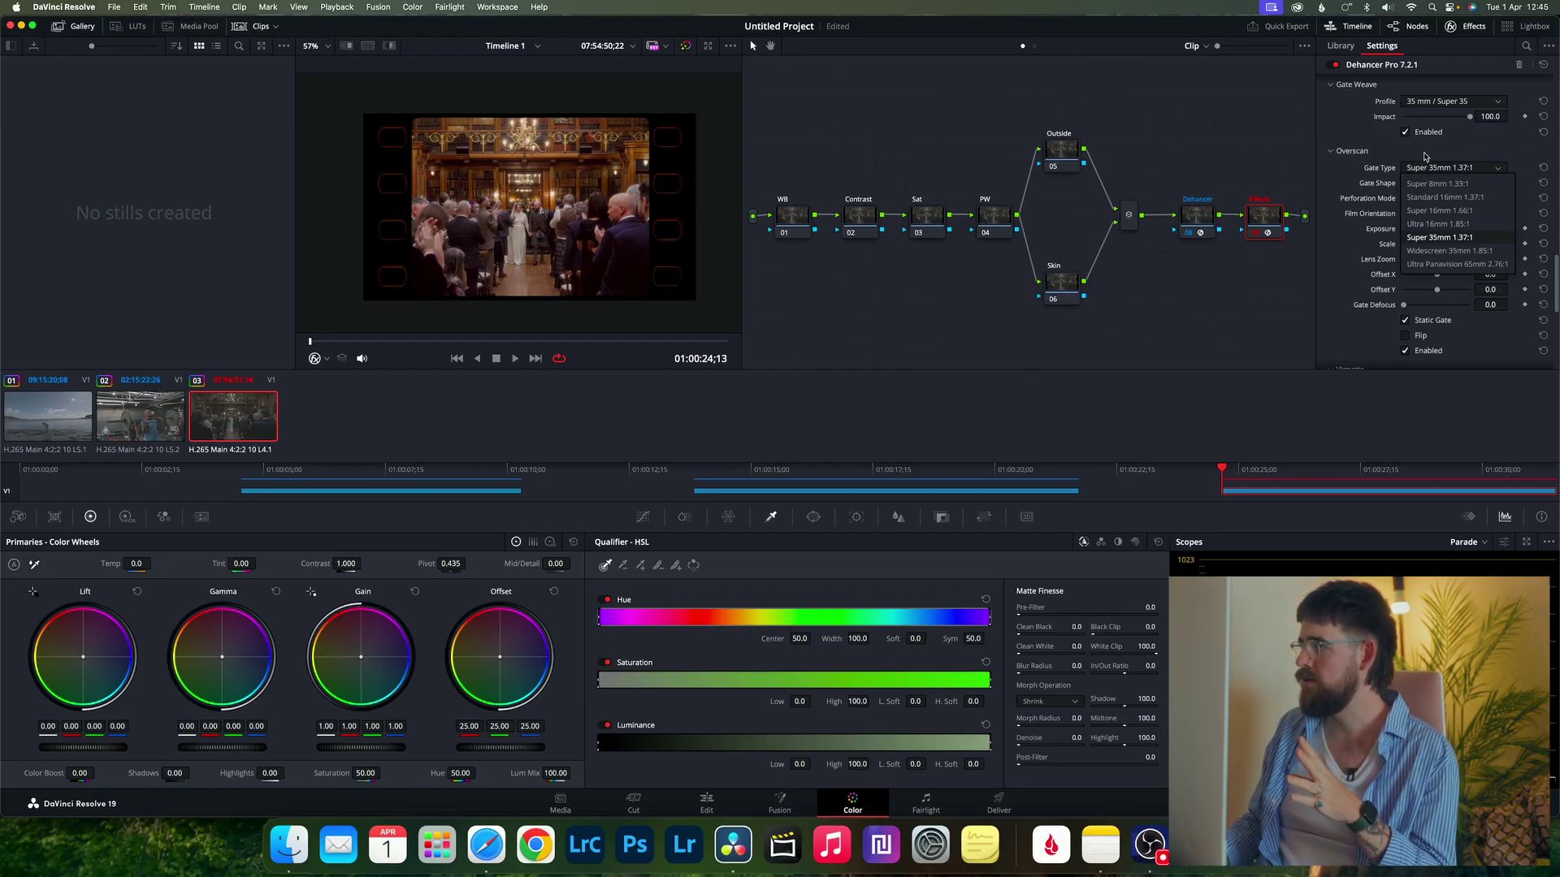
pyautogui.click(1424, 163)
pyautogui.click(1430, 185)
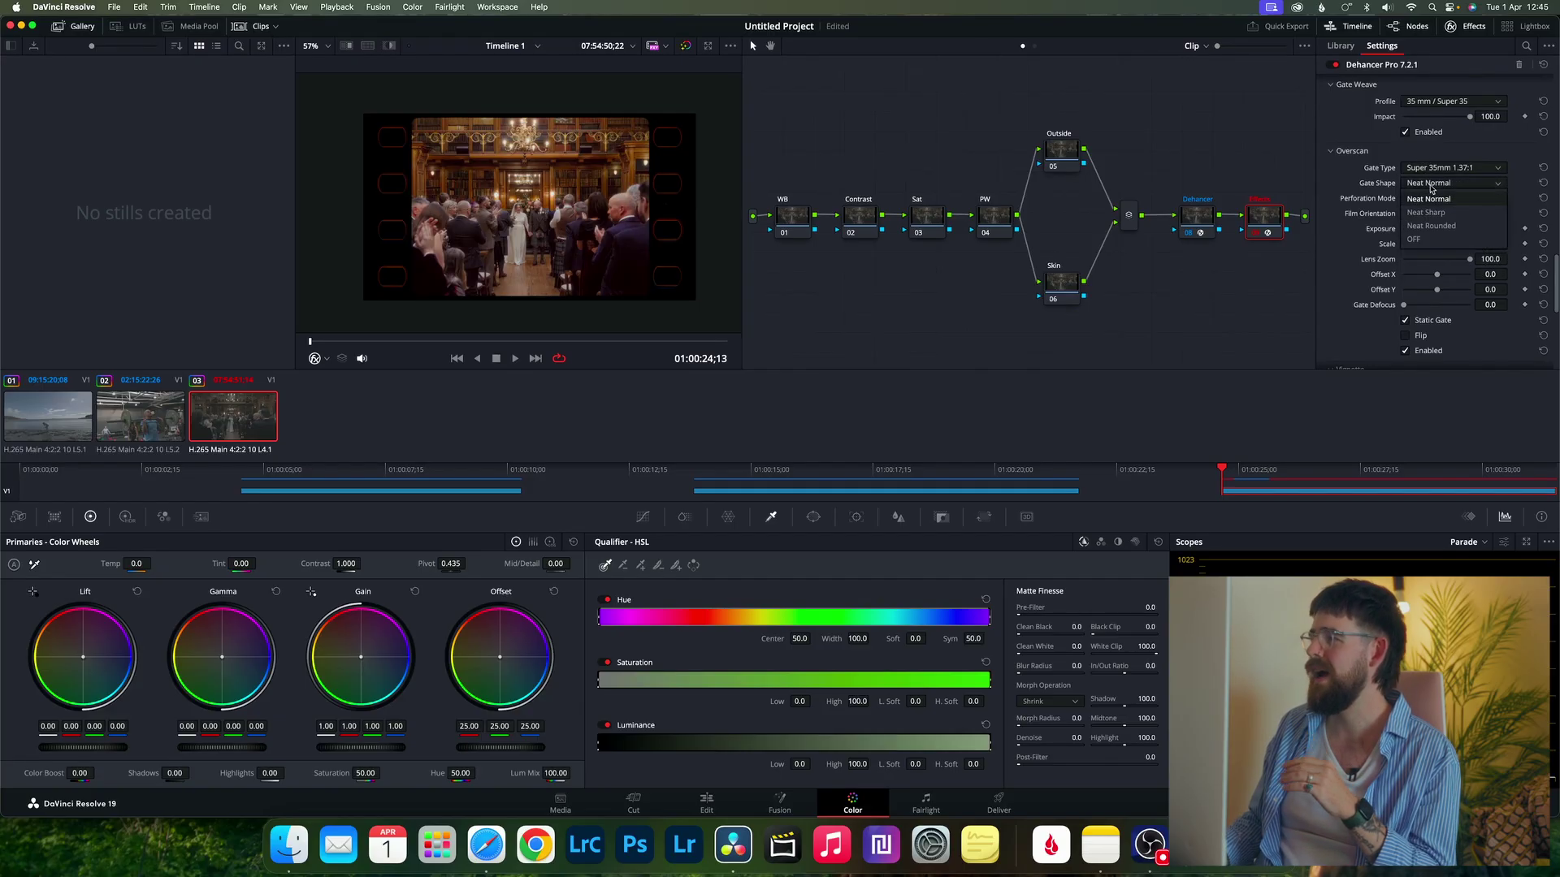
pyautogui.click(1432, 227)
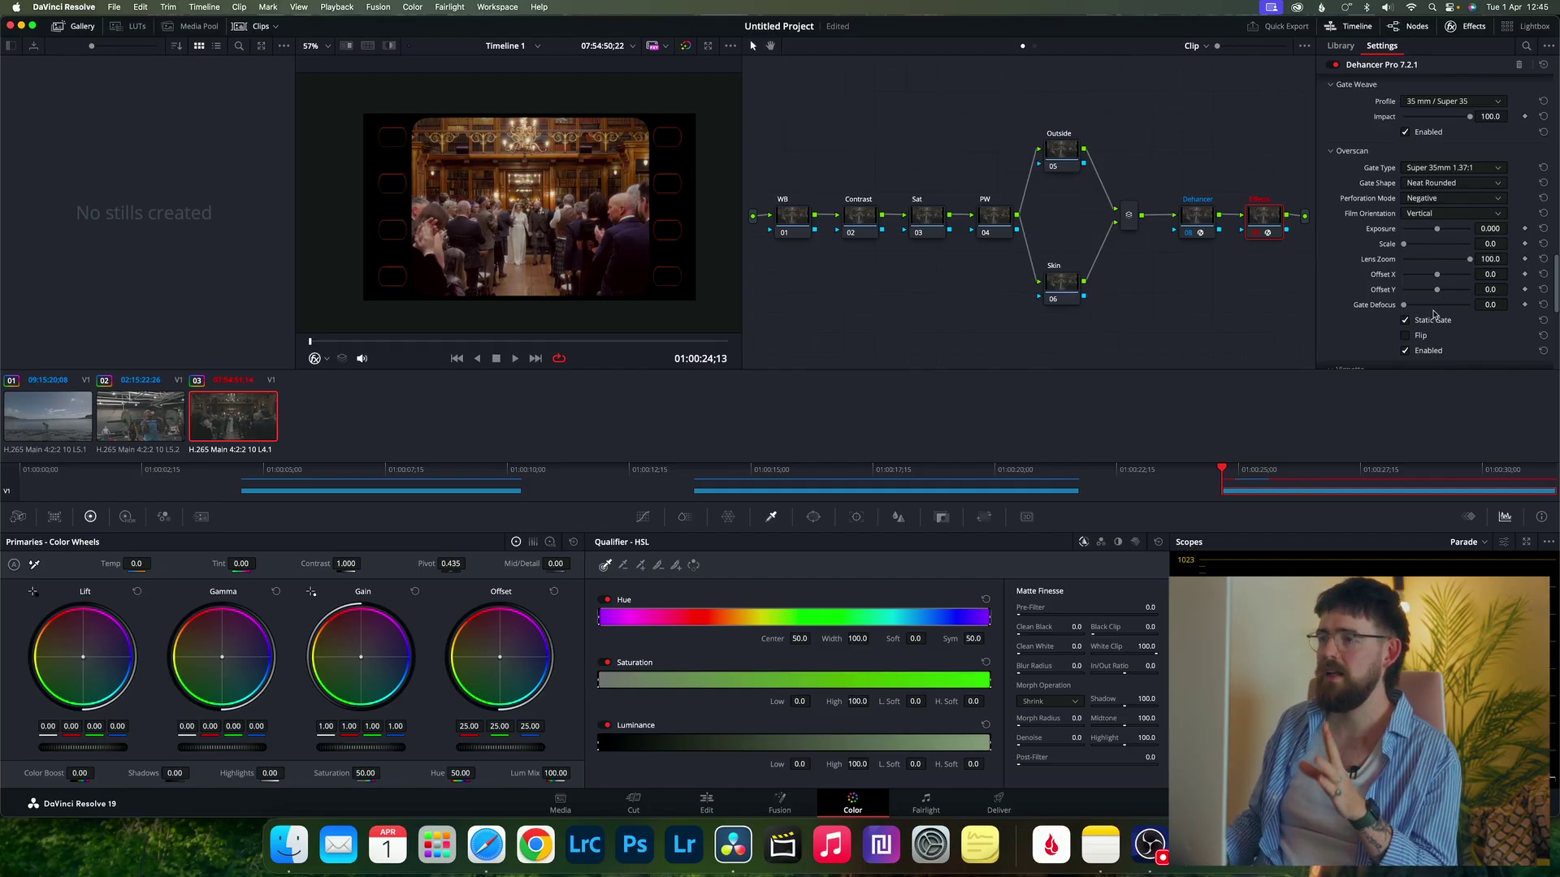
pyautogui.scroll(-1, 1441, 303)
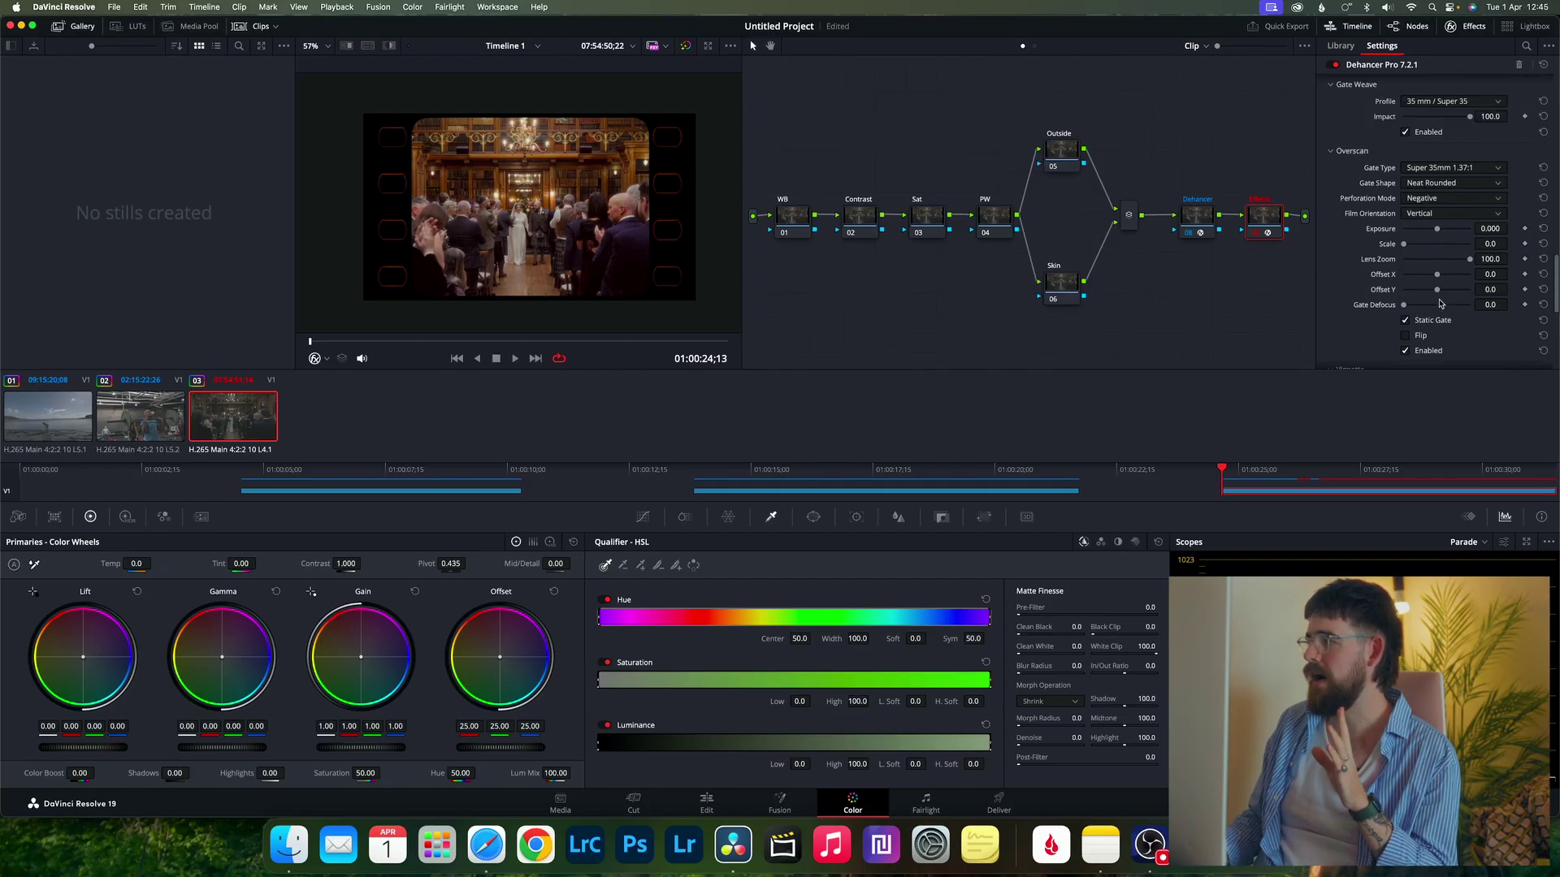
pyautogui.scroll(-2, 1441, 304)
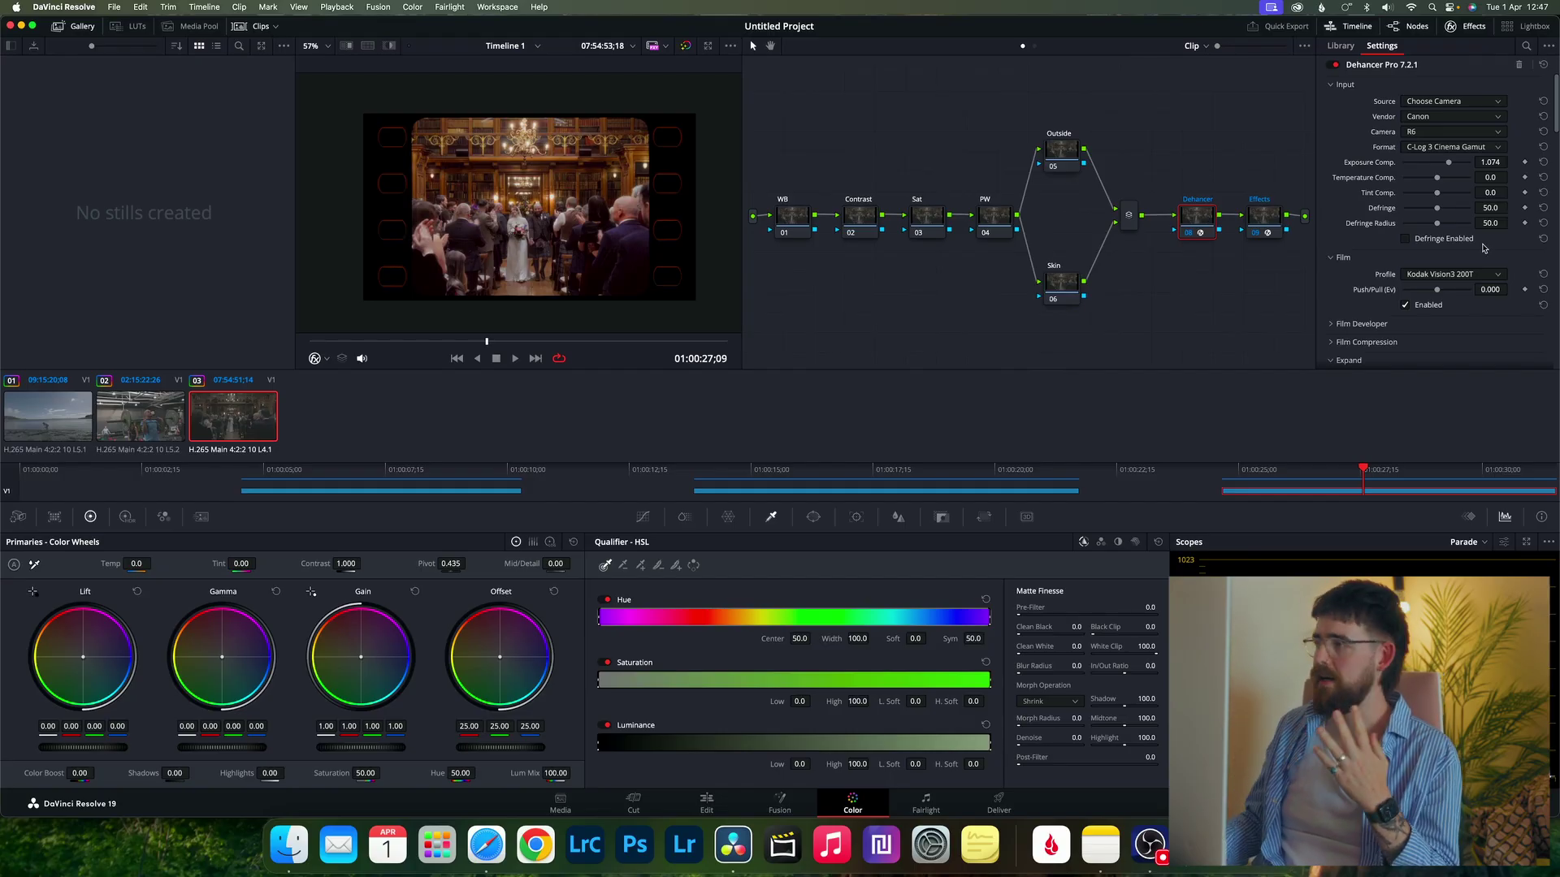
pyautogui.scroll(-10, 1483, 247)
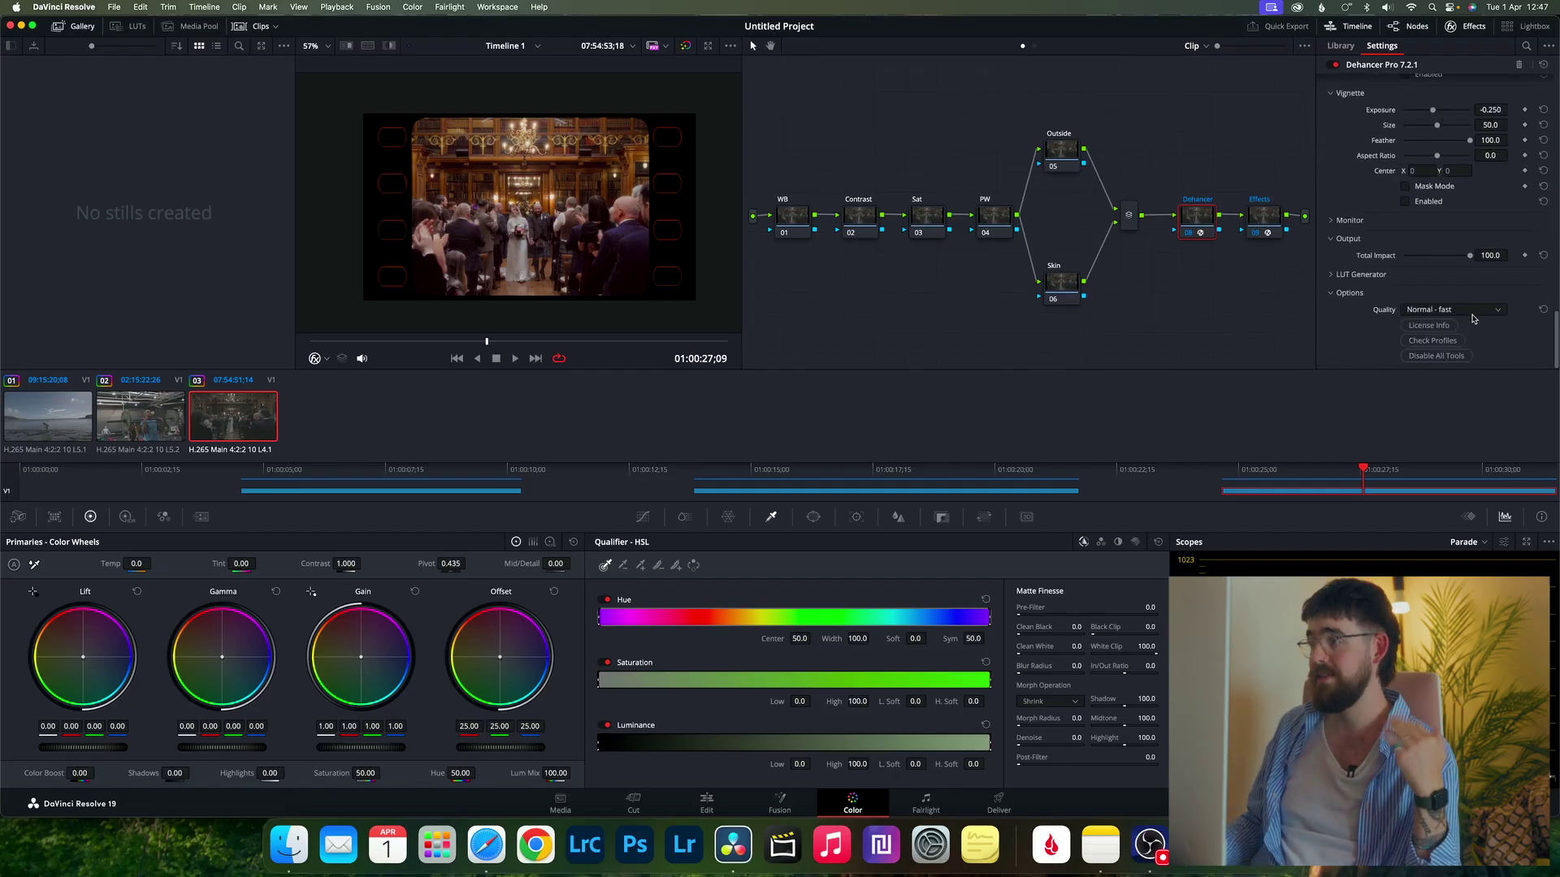
pyautogui.scroll(10, 1473, 318)
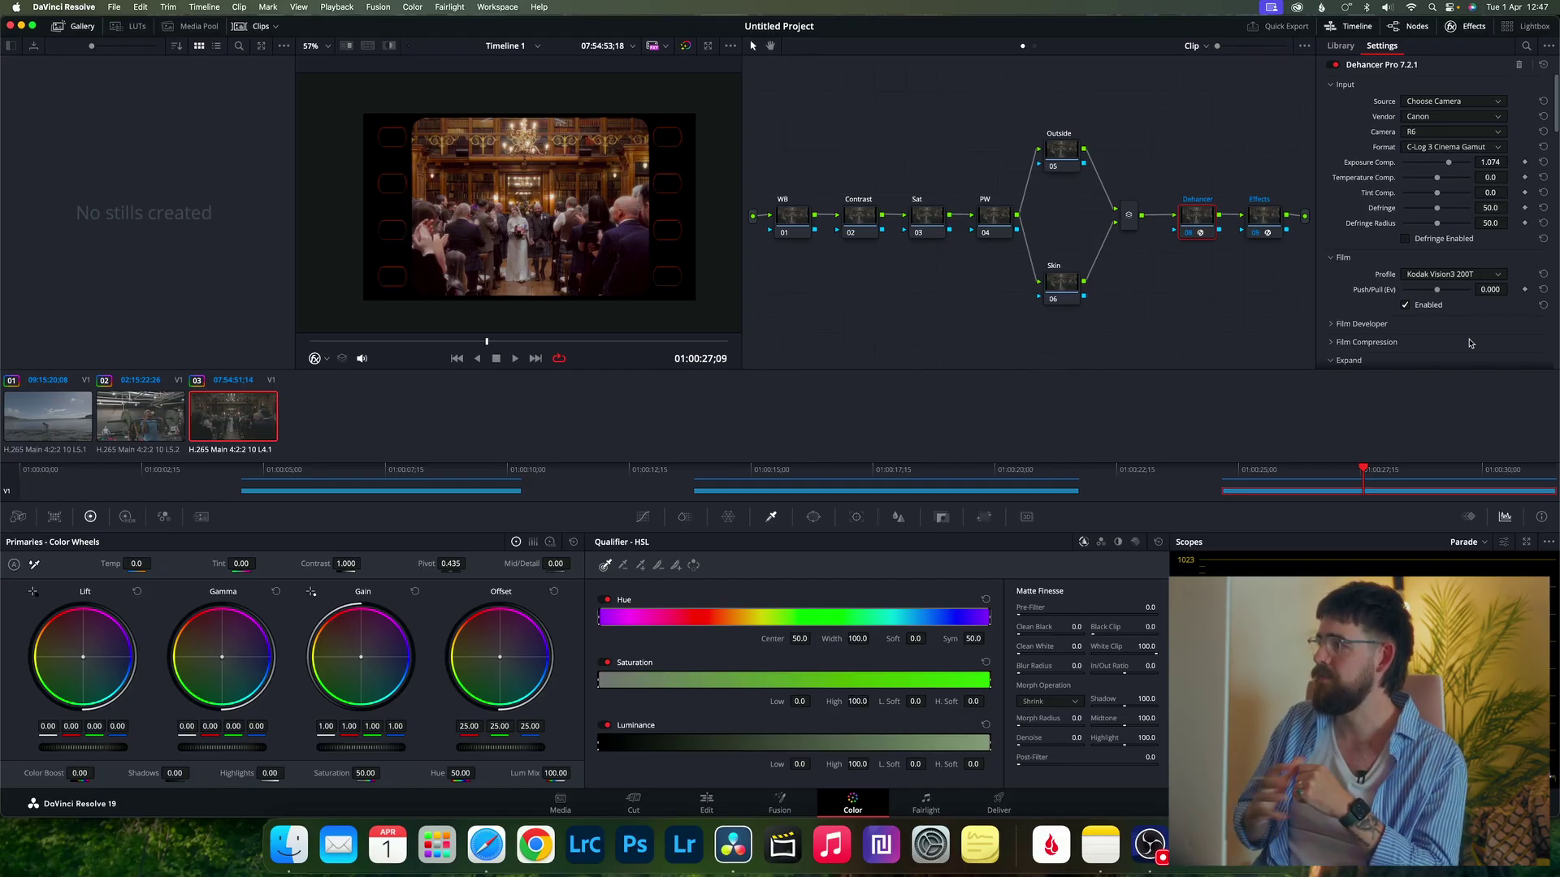
pyautogui.scroll(-5, 1399, 163)
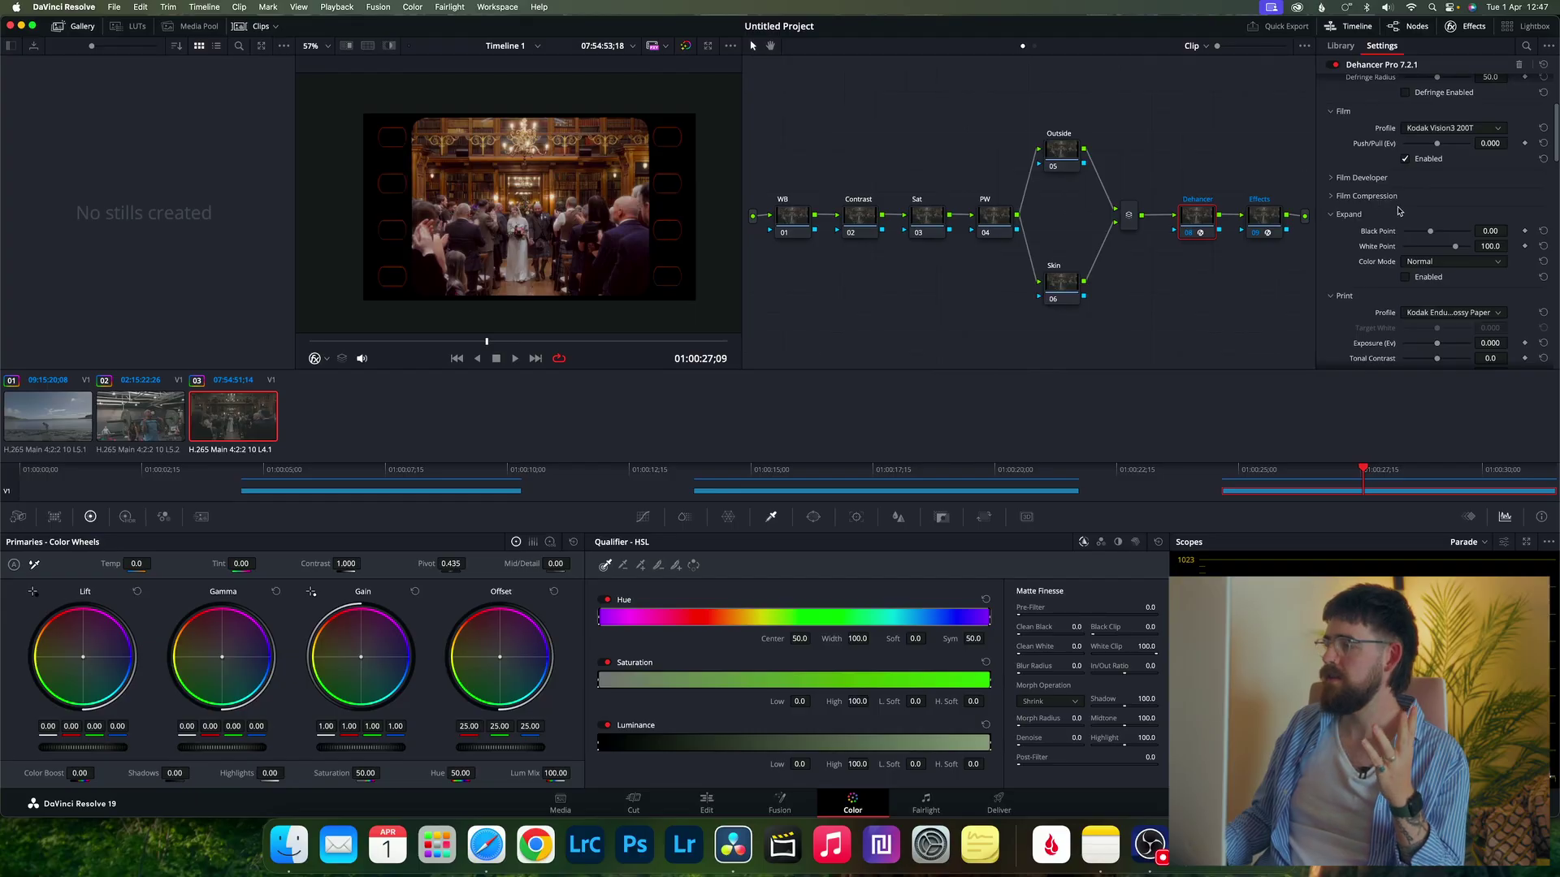
# Review the Dehancer node's settings on the wedding clip, from the Input section through to the Output and Options sections
pyautogui.scroll(-1, 1396, 217)
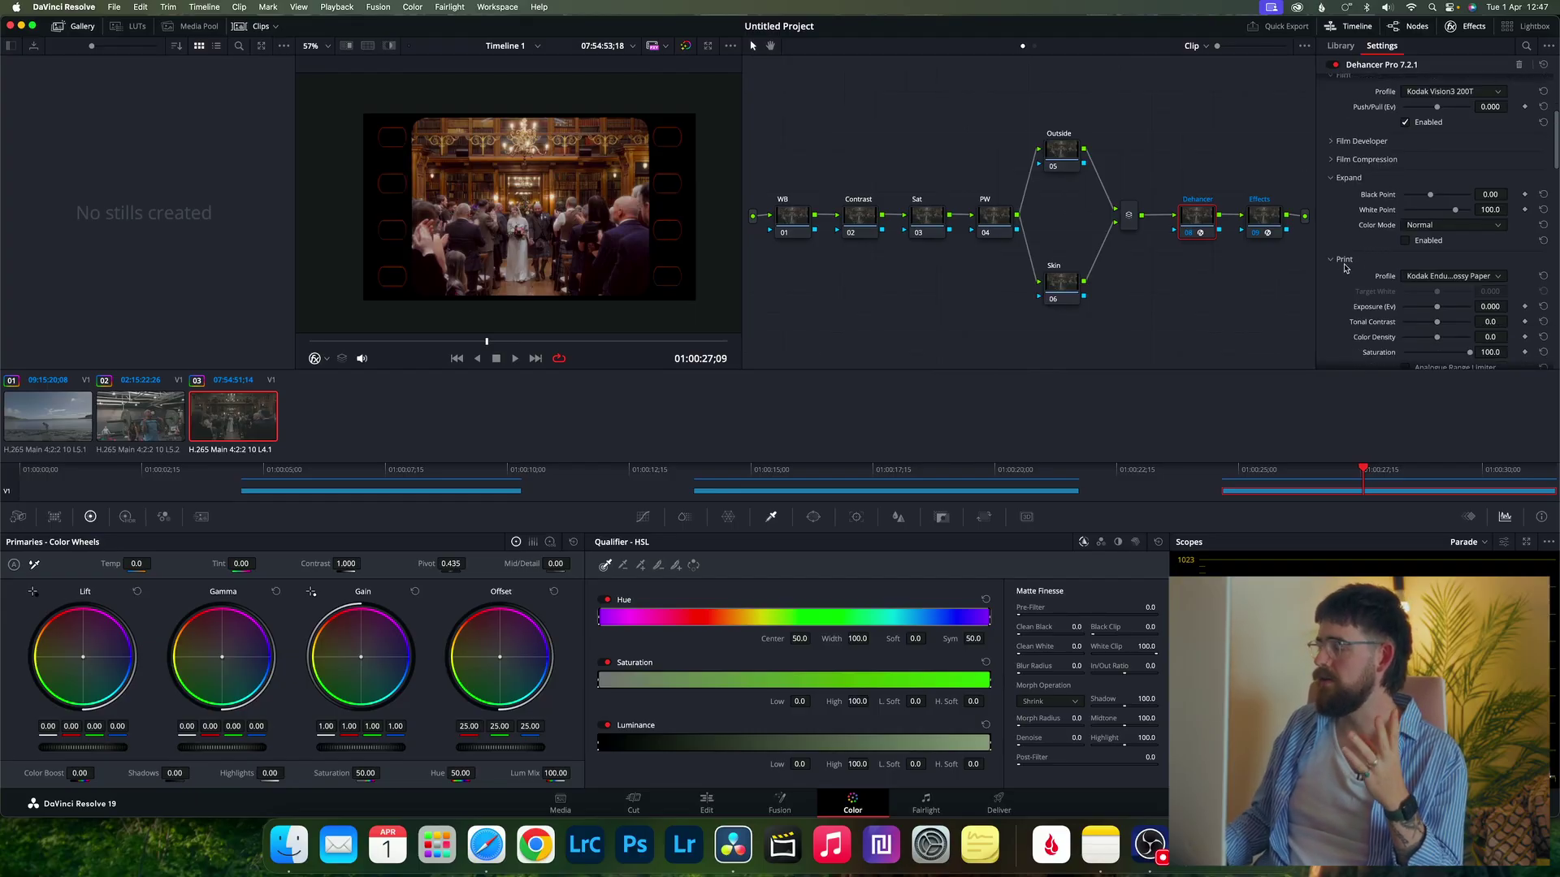
pyautogui.scroll(5, 1424, 164)
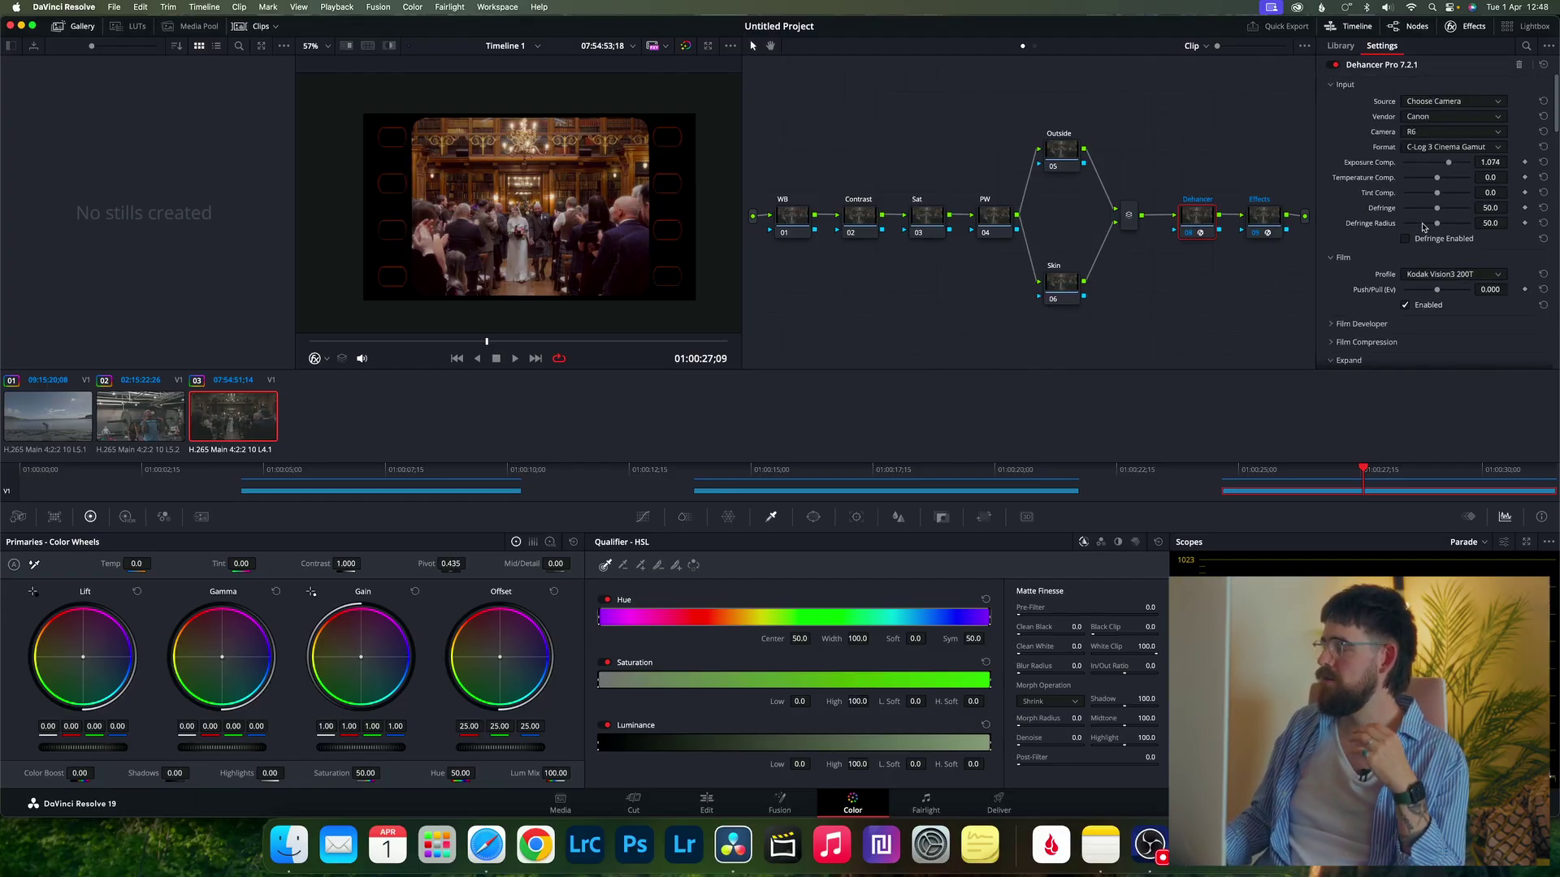
pyautogui.scroll(-15, 1420, 235)
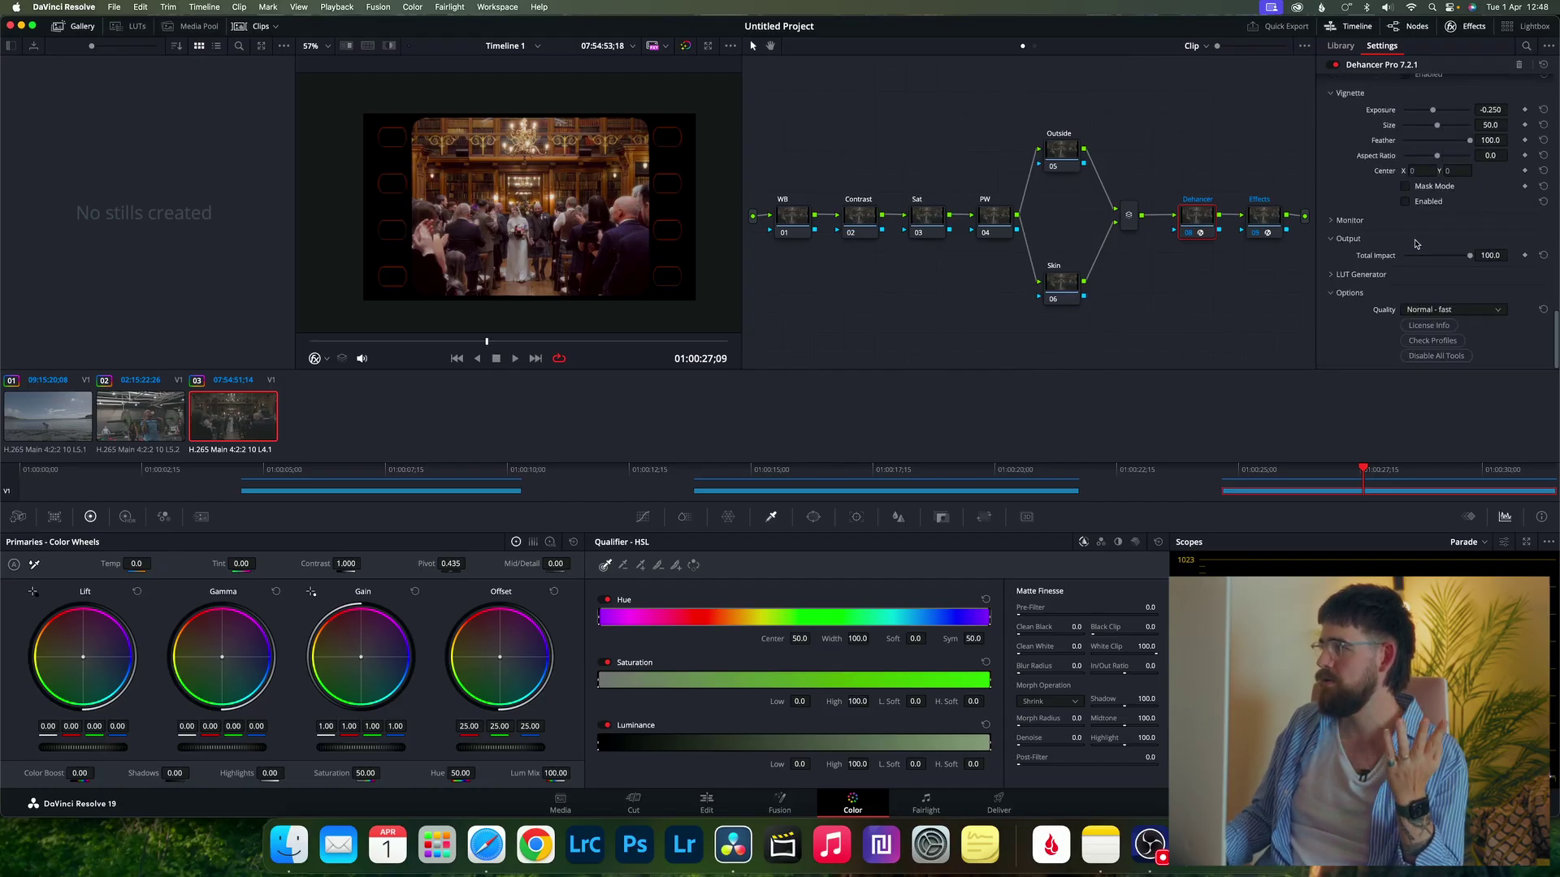
pyautogui.scroll(15, 1413, 253)
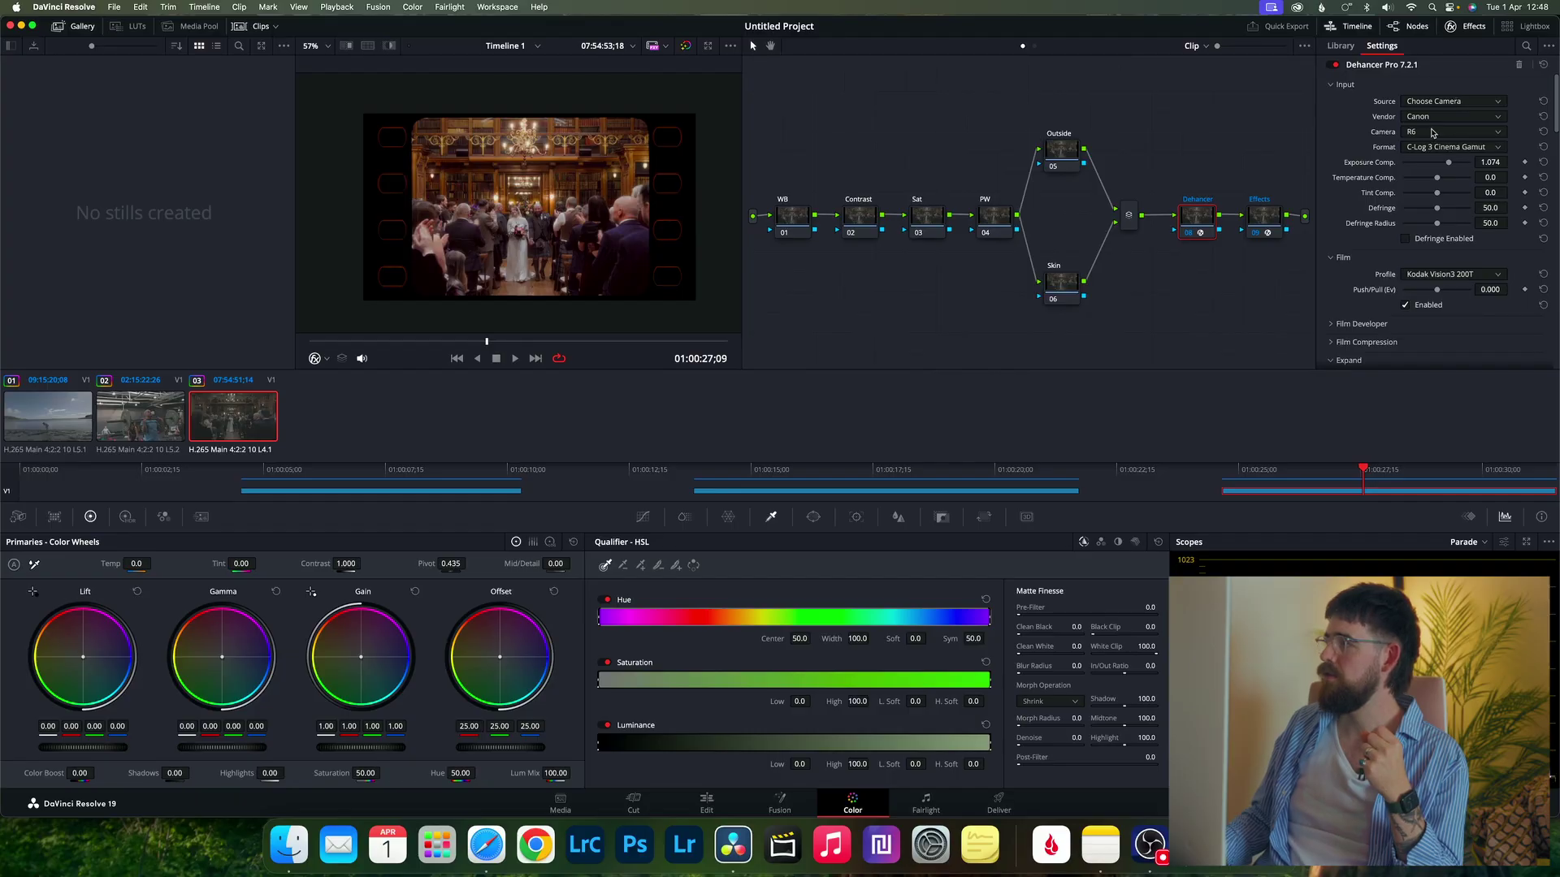
pyautogui.scroll(-7, 1462, 146)
pyautogui.scroll(5, 1458, 244)
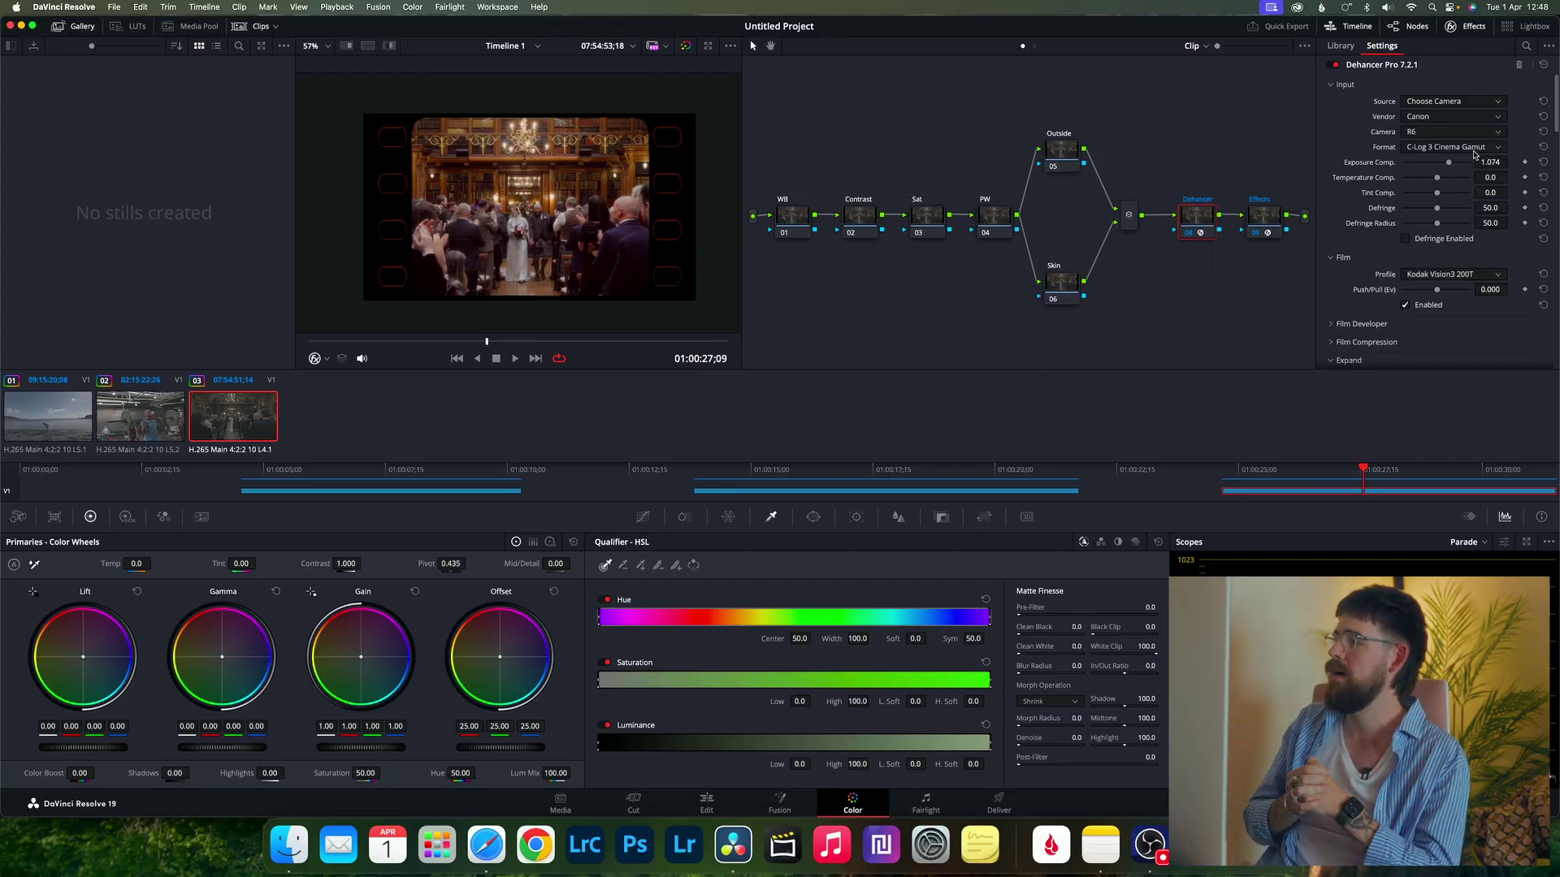
# Try the Cinestill 800T film profile on the wedding clip's Dehancer node, settle on Cinestill 50D and look through the other film profiles
pyautogui.click(1458, 274)
pyautogui.scroll(3, 1483, 369)
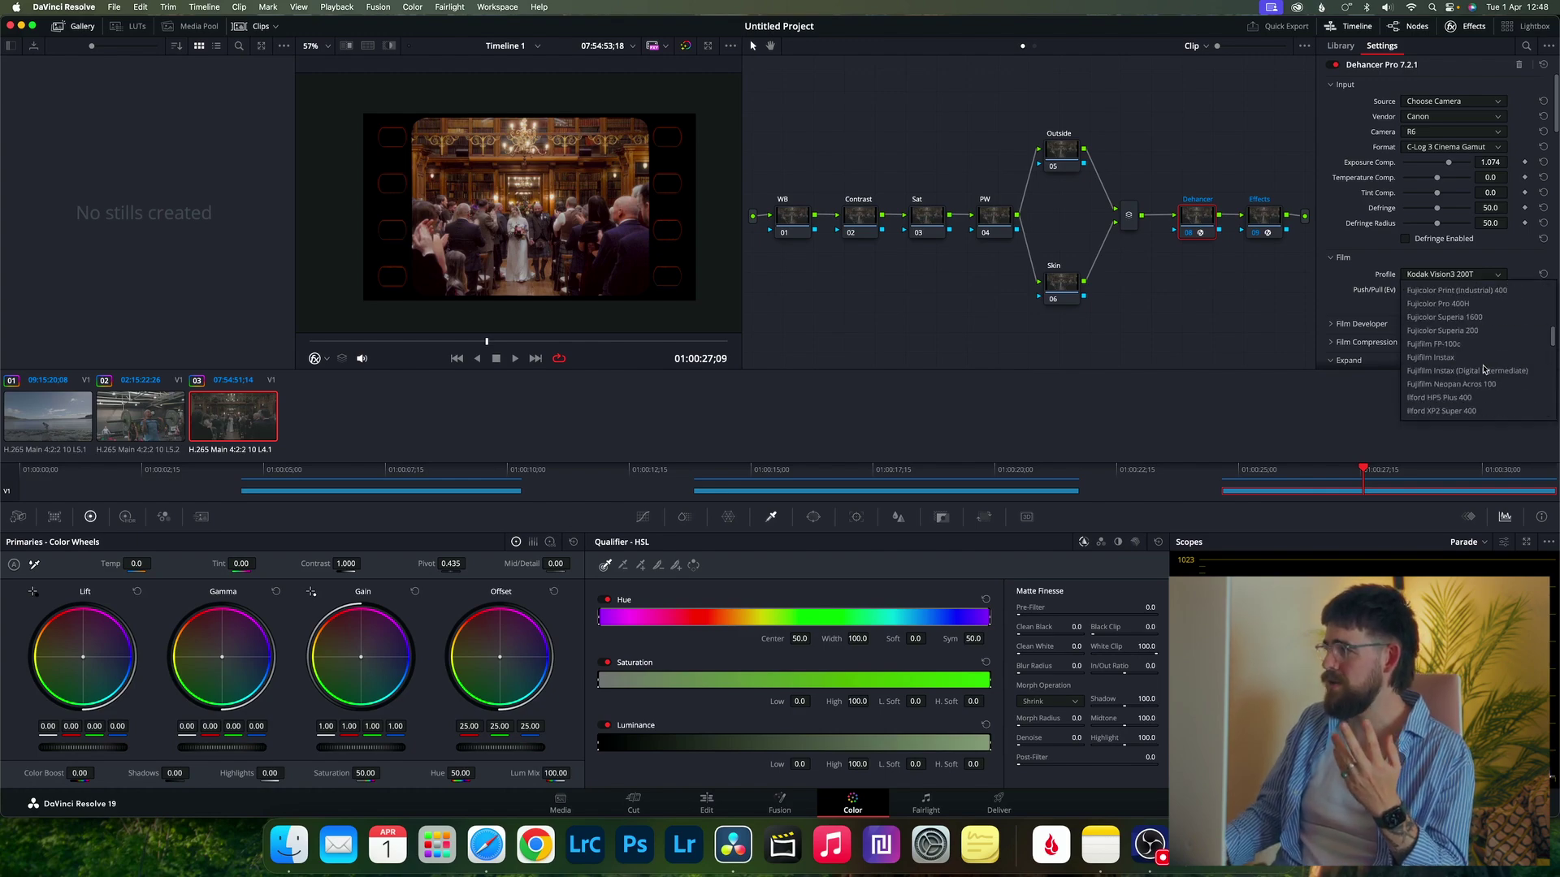
pyautogui.scroll(3, 1483, 369)
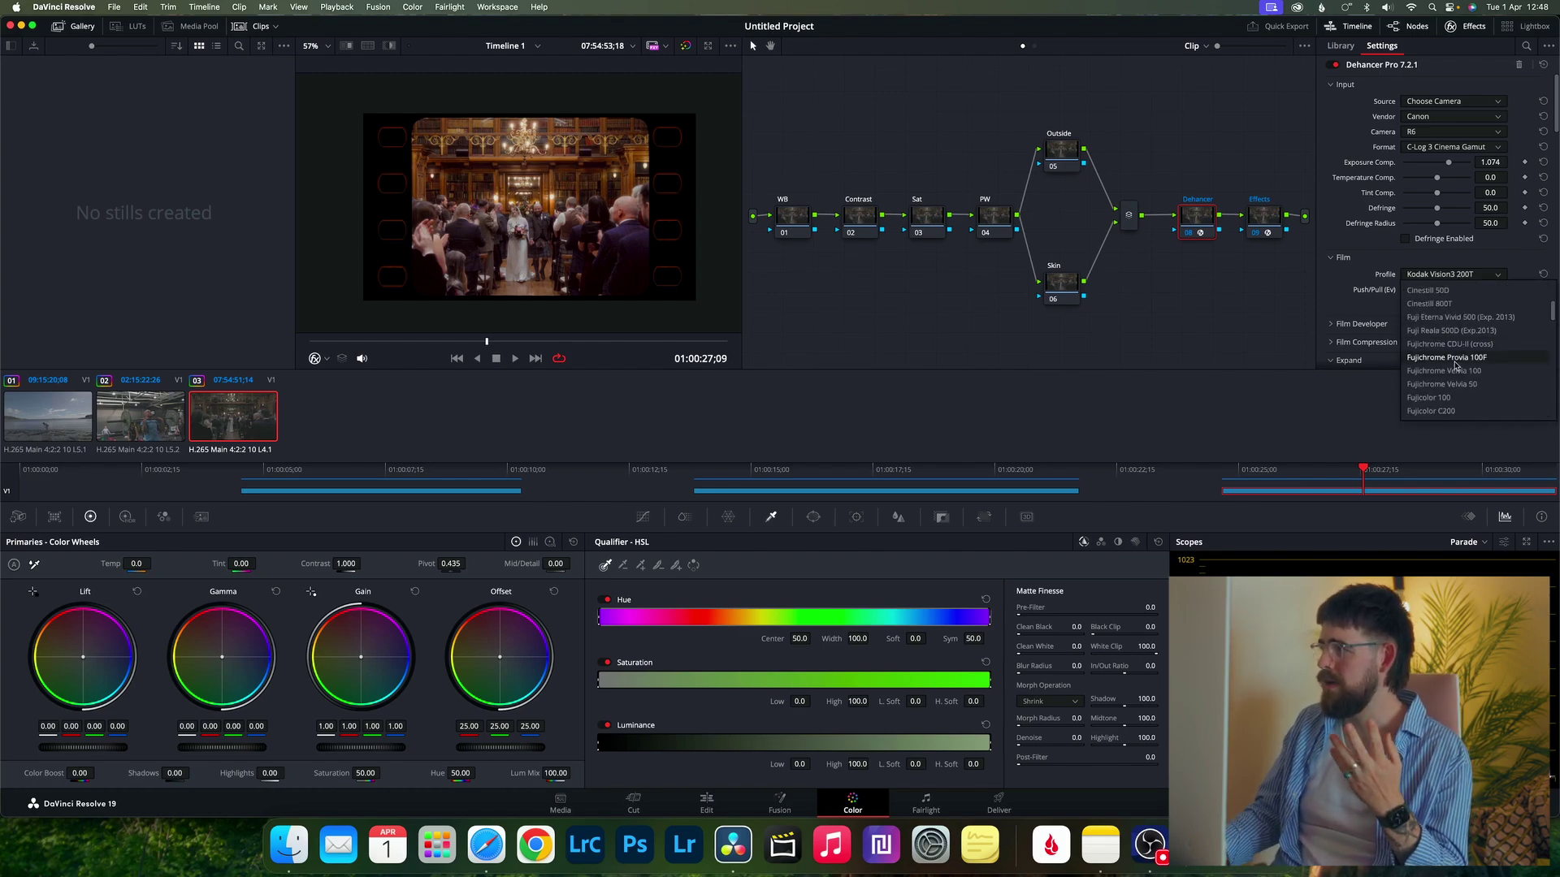
pyautogui.click(1451, 304)
pyautogui.click(1462, 273)
pyautogui.click(1455, 291)
pyautogui.click(1460, 274)
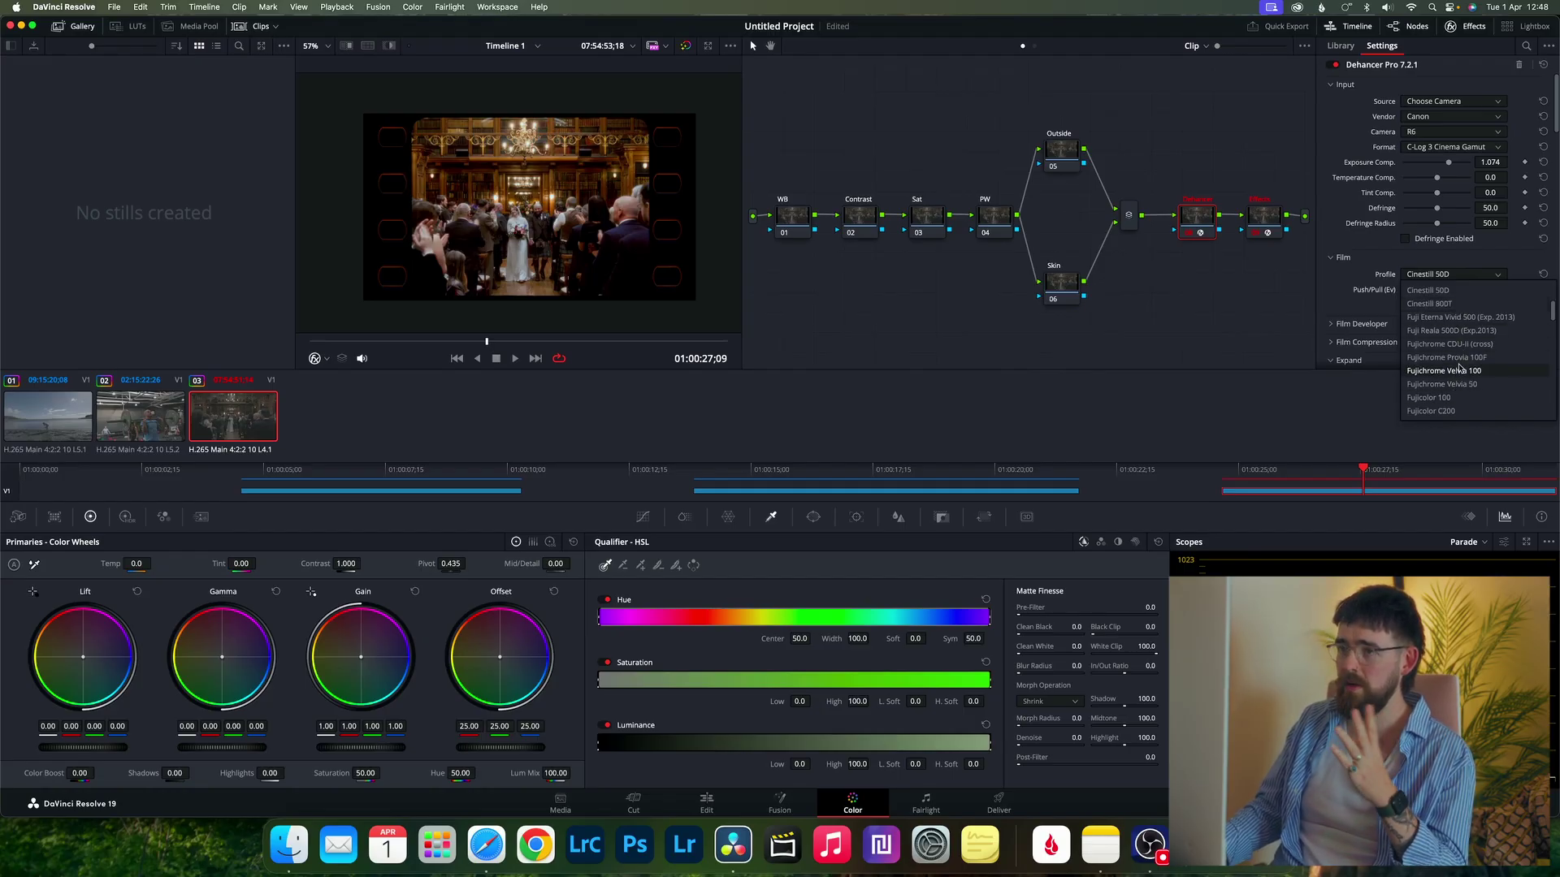
pyautogui.scroll(3, 1532, 354)
pyautogui.scroll(5, 1532, 354)
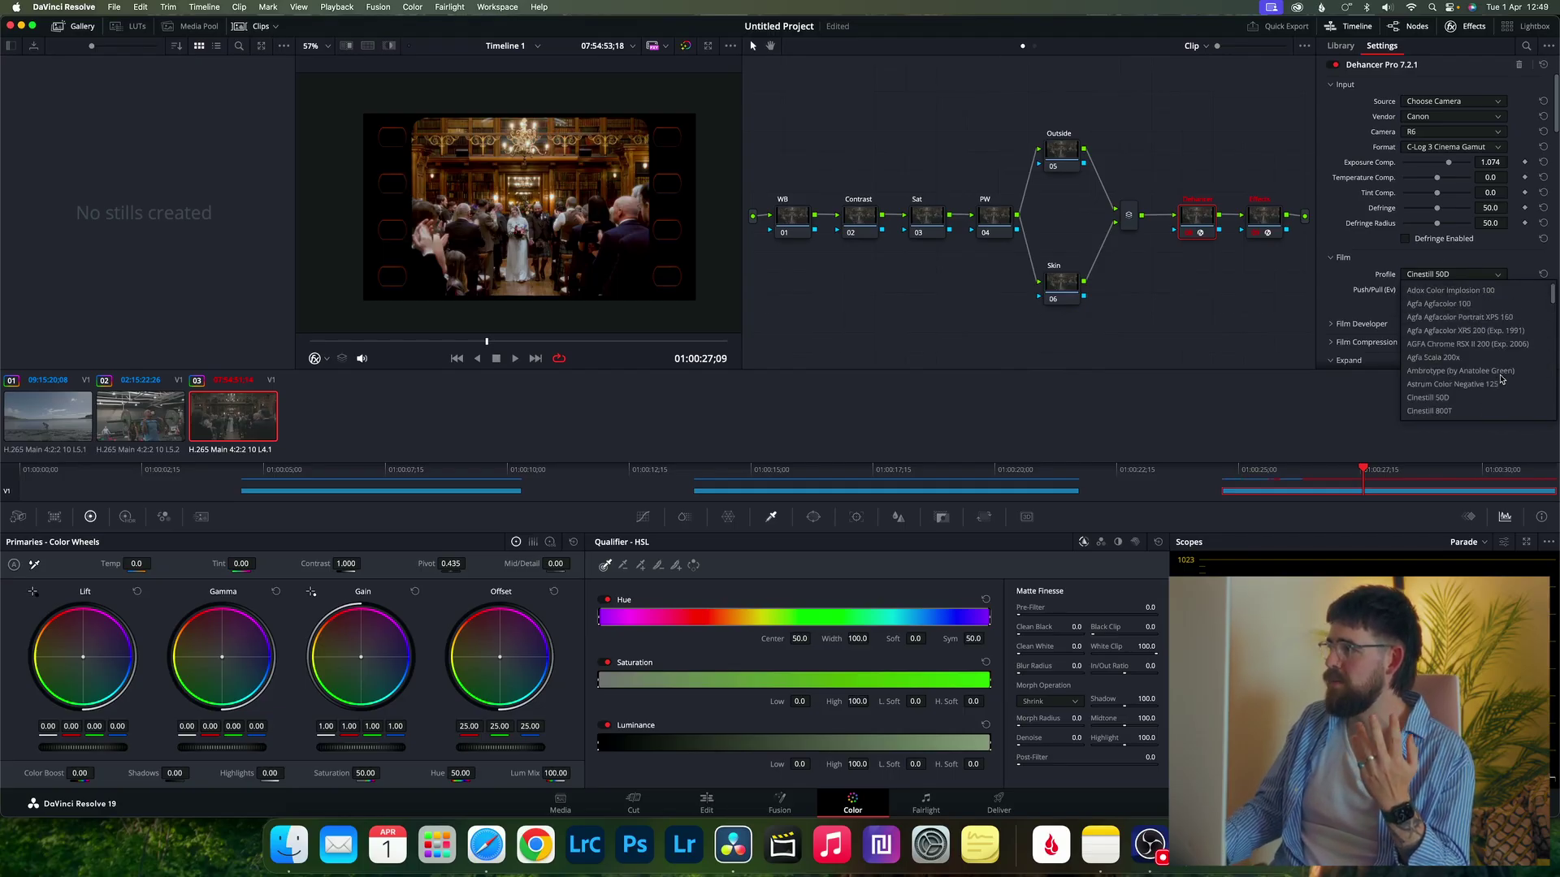
pyautogui.click(1401, 274)
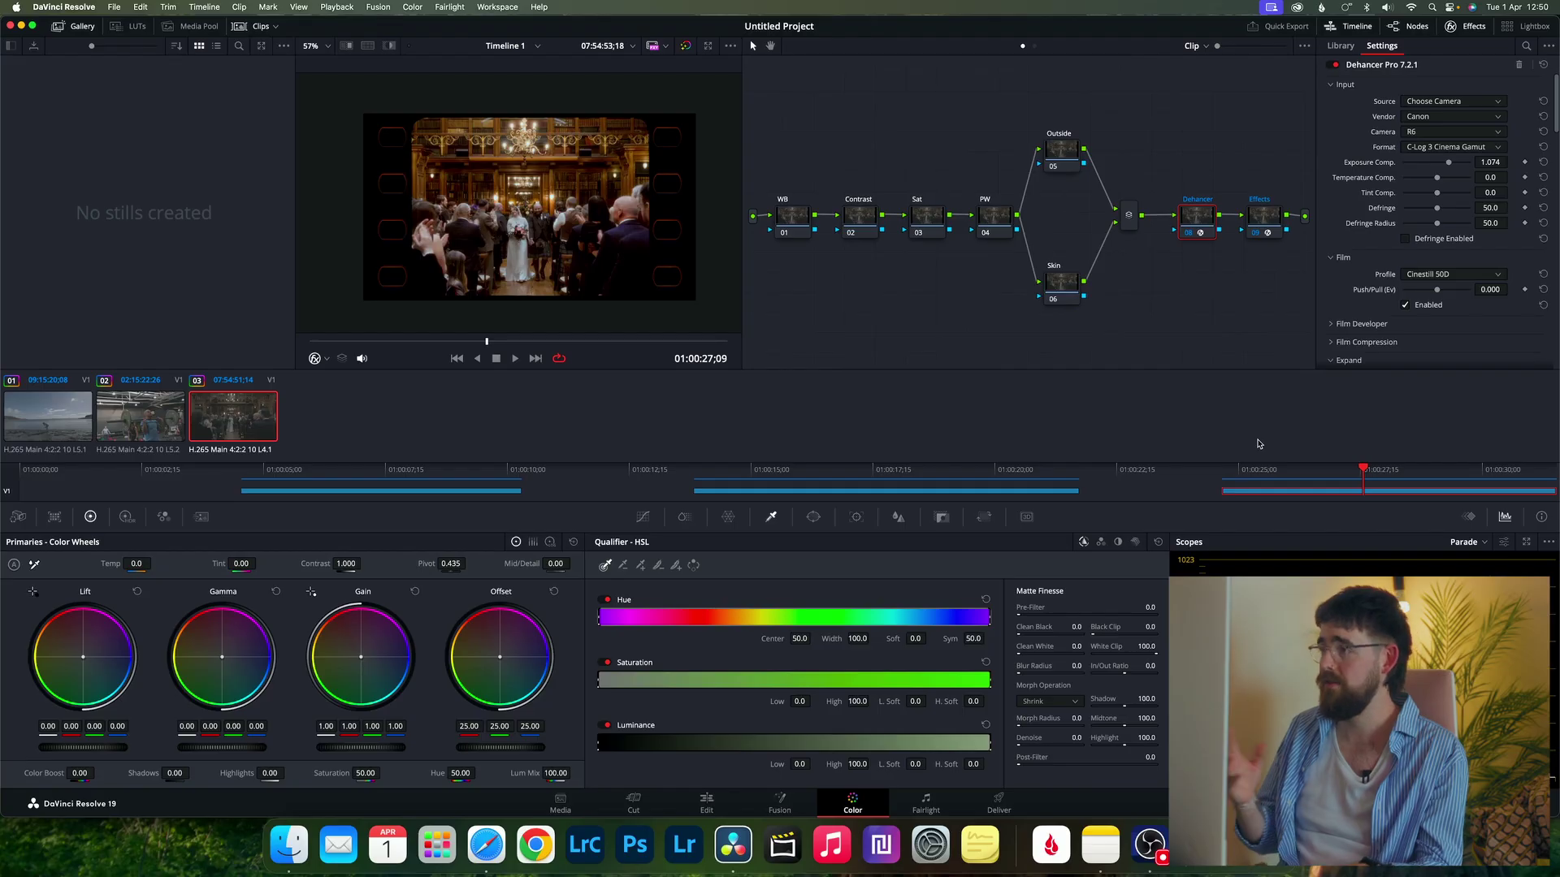
# Switch to Safari and search the web in a new tab for "450 usd to pounds"
pyautogui.press('super+Tab')
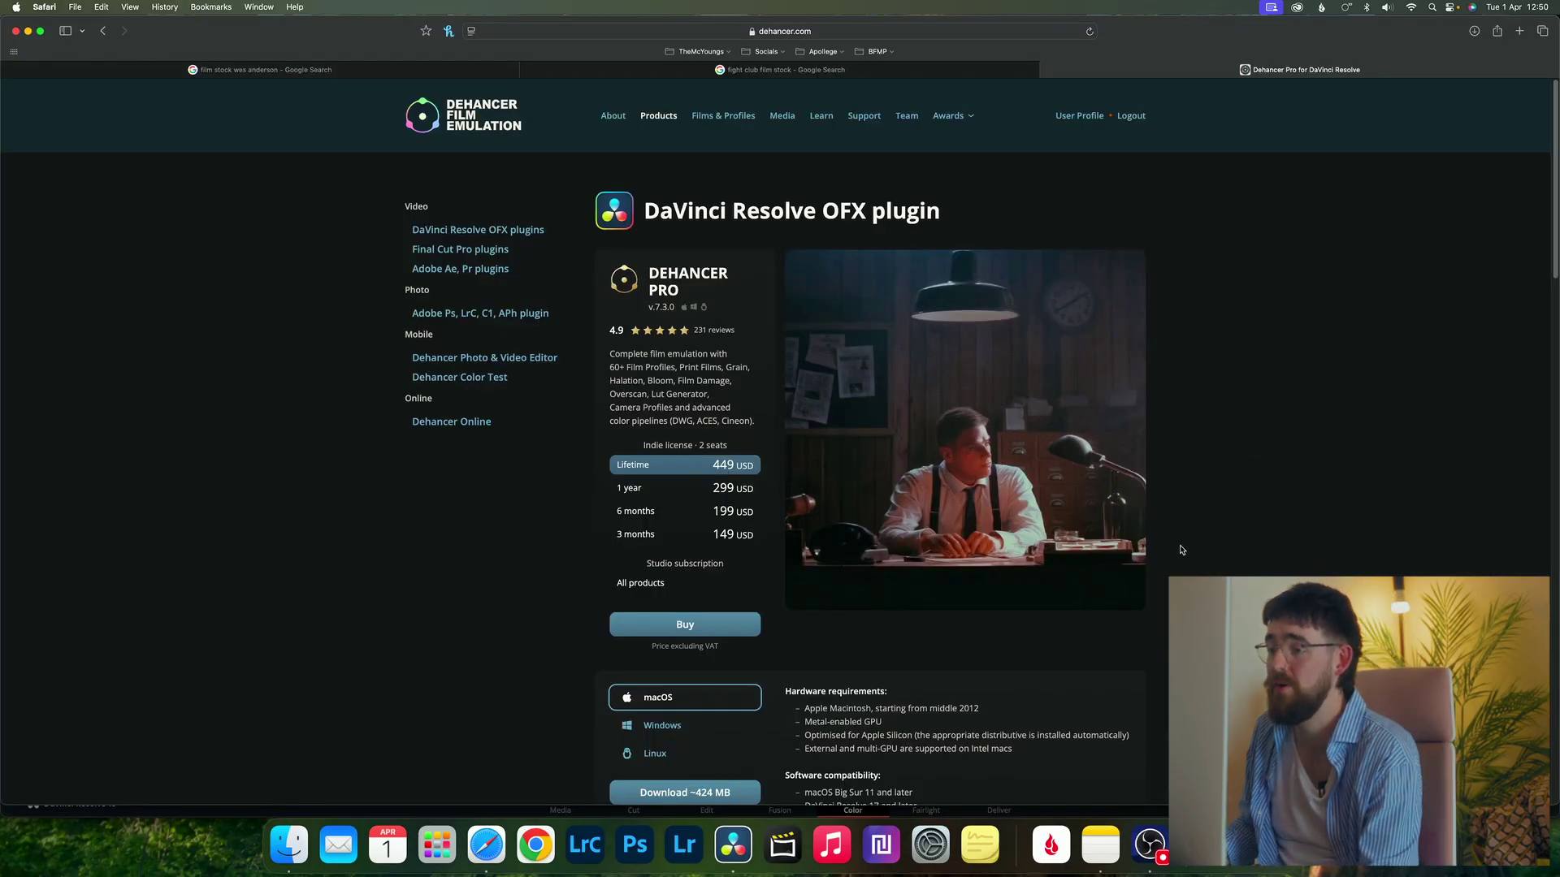
pyautogui.click(1518, 31)
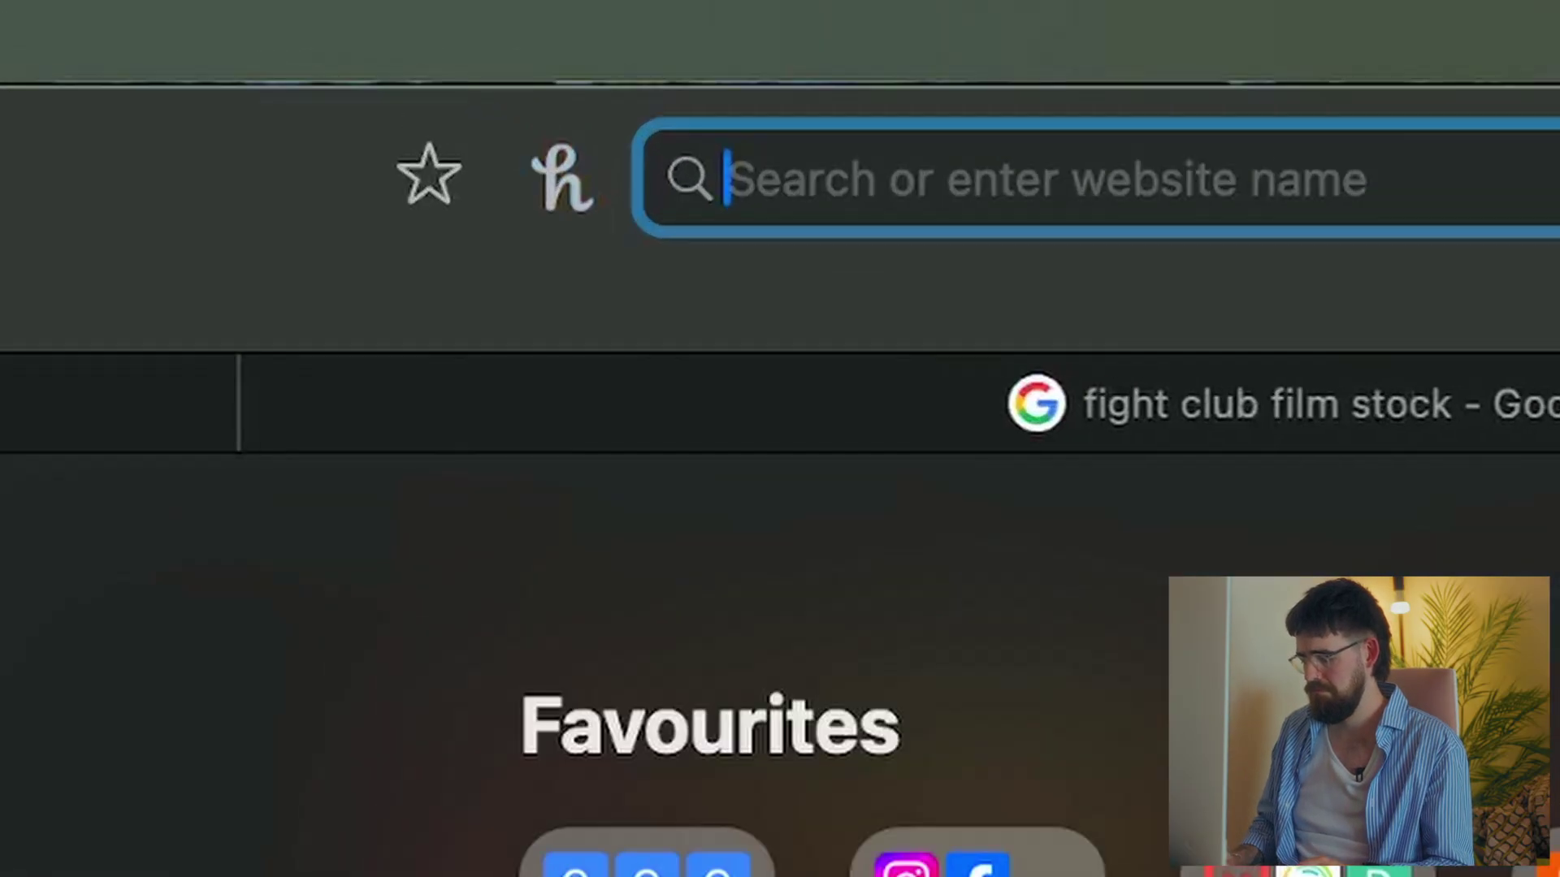
pyautogui.write('450 usd to pounds')
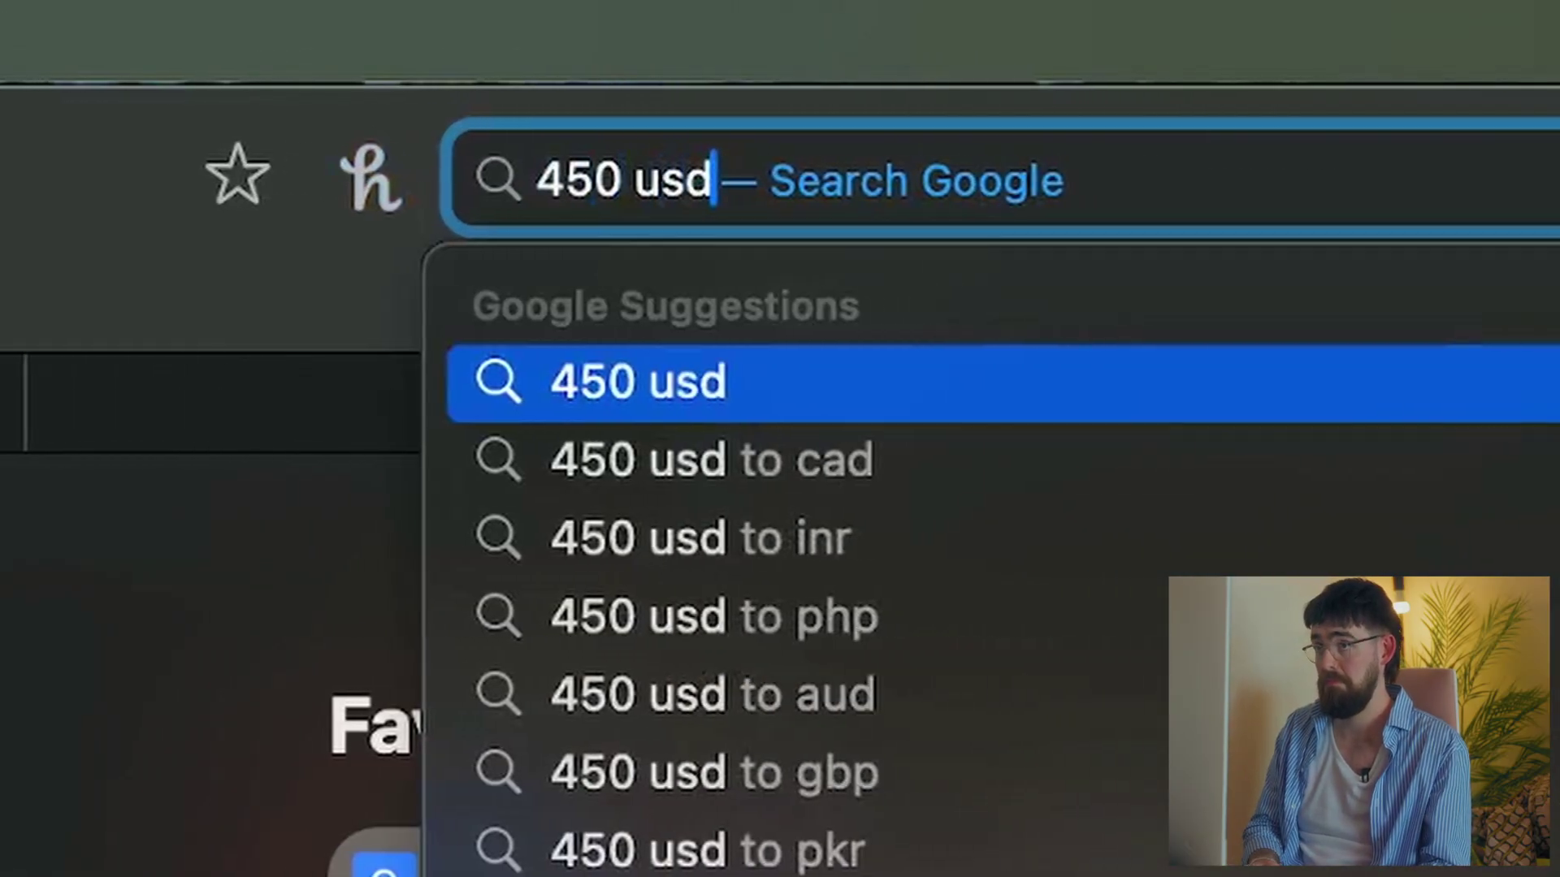
pyautogui.press('Return')
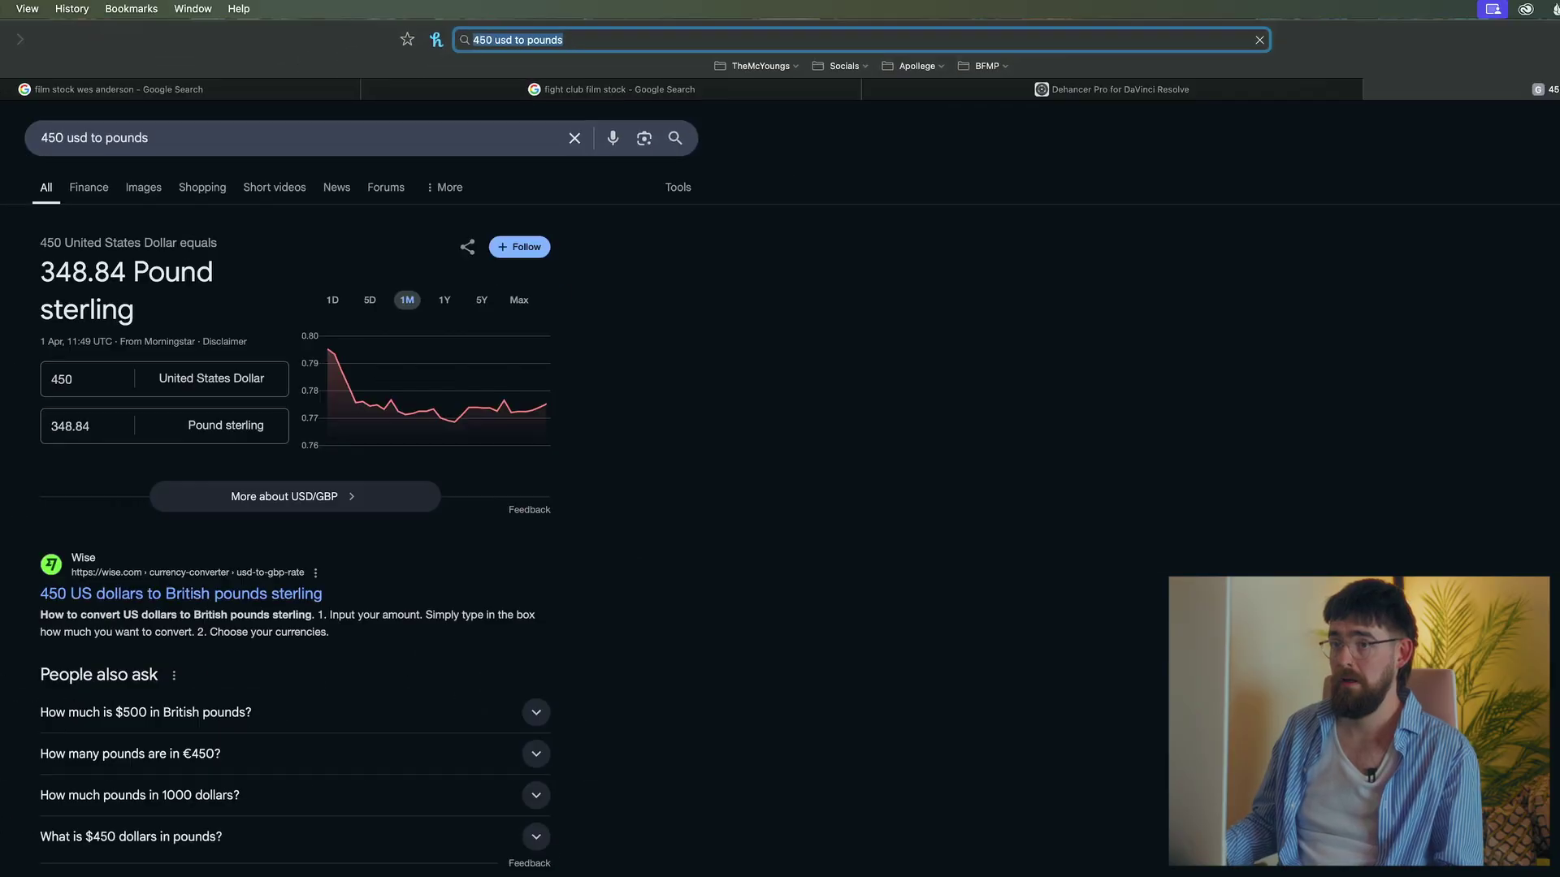
# Return to the Dehancer website and view the product page for the Adobe Ps, LrC, C1, APh plugin
pyautogui.hotkey('ctrl', 'shift', 'Tab')
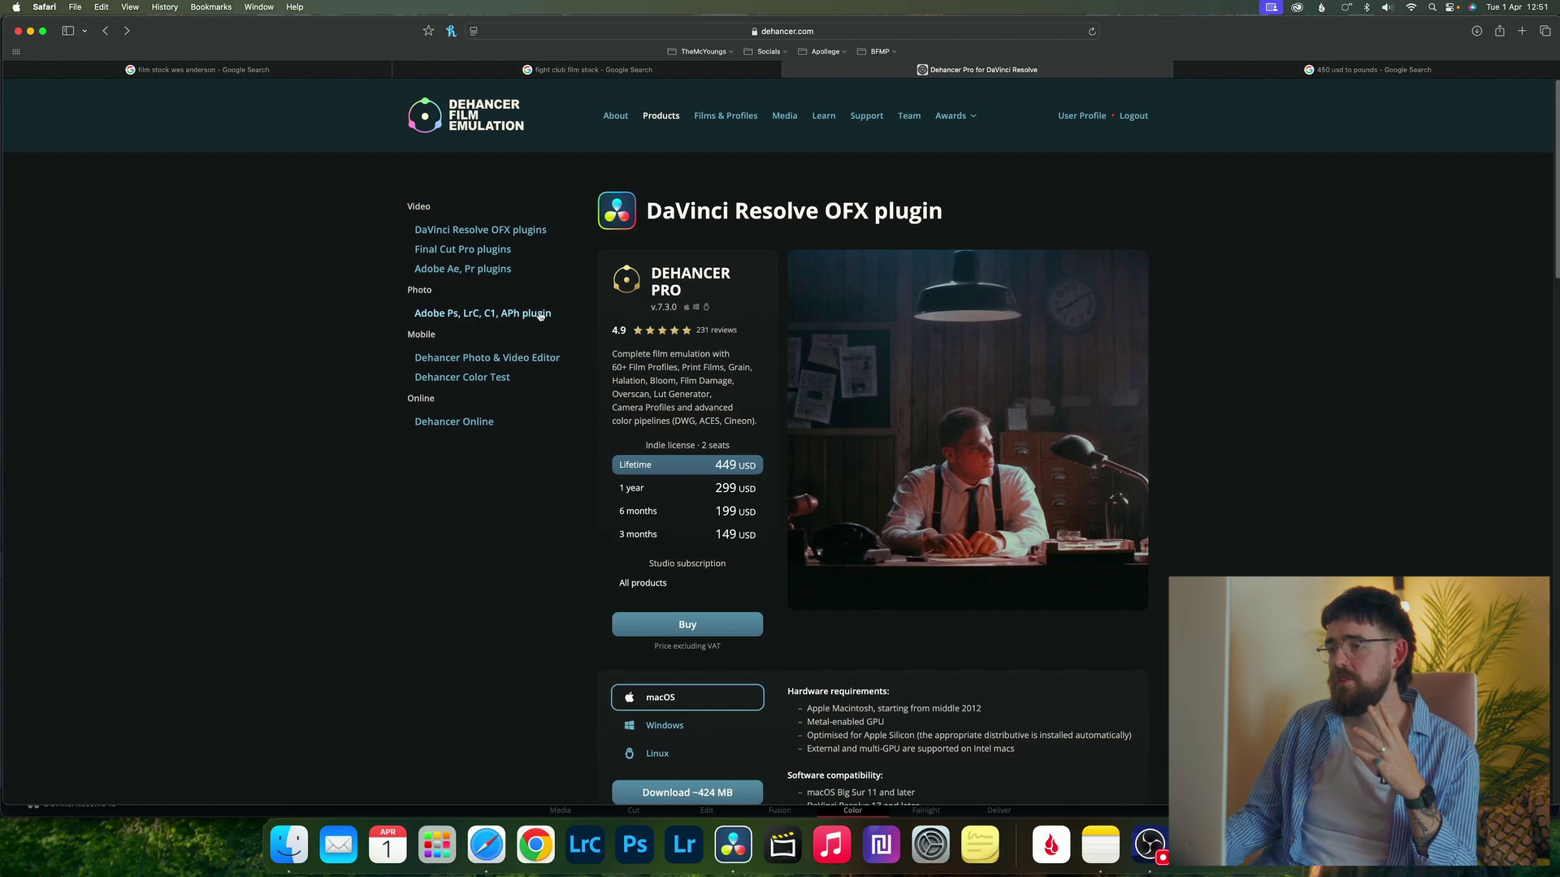
pyautogui.click(540, 314)
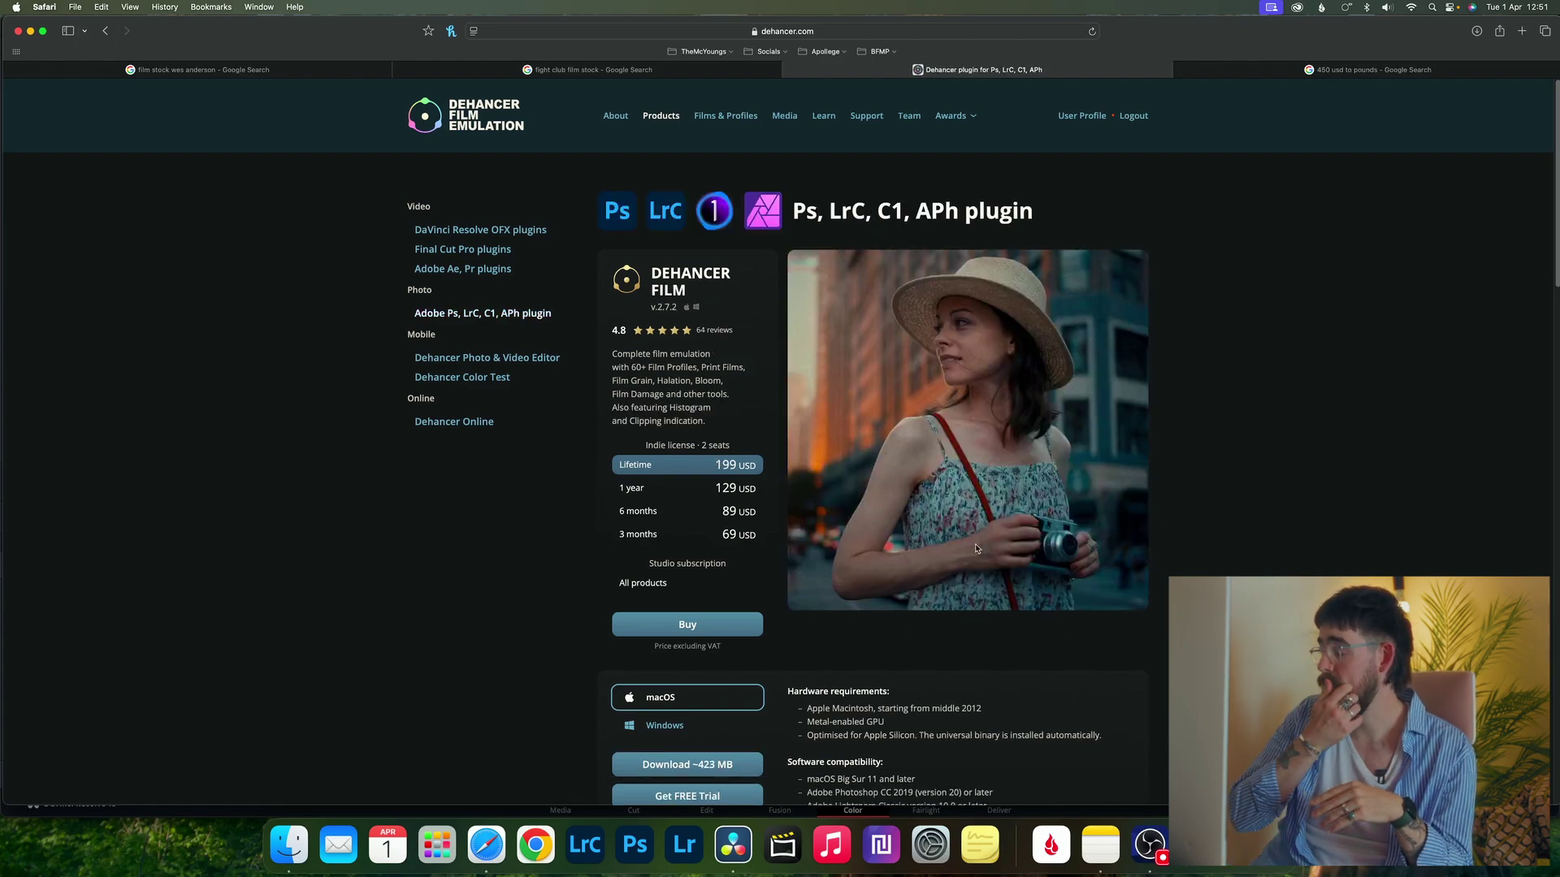